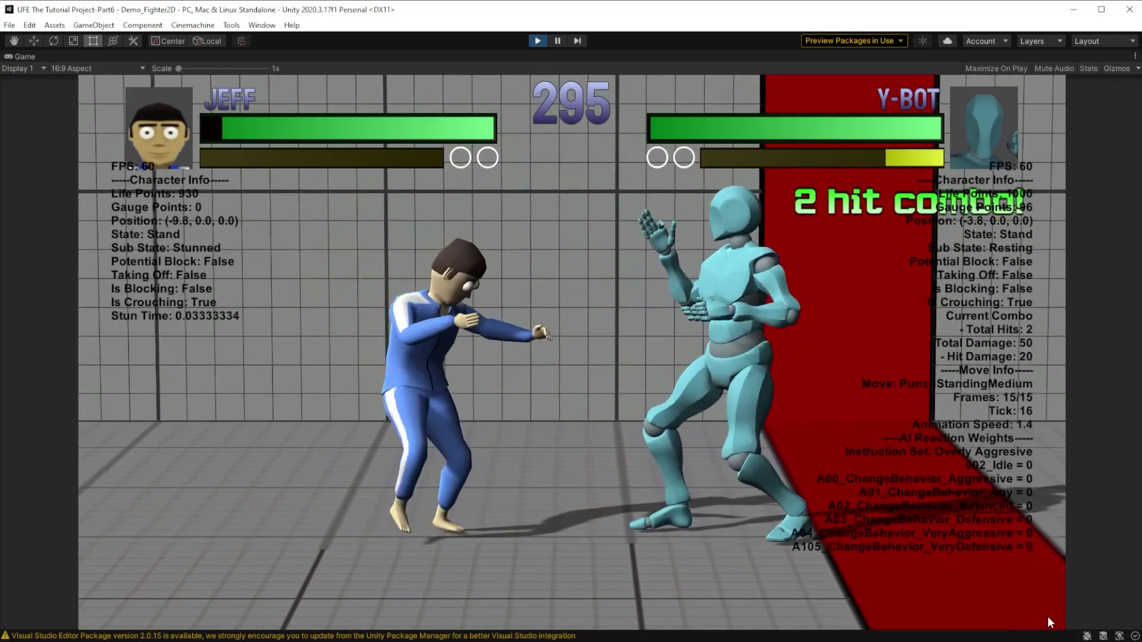
Block with Jeff, then throw two fireballs at Y-Bot.
{"action": "key", "text": "Down"}
{"action": "key", "text": "Left"}
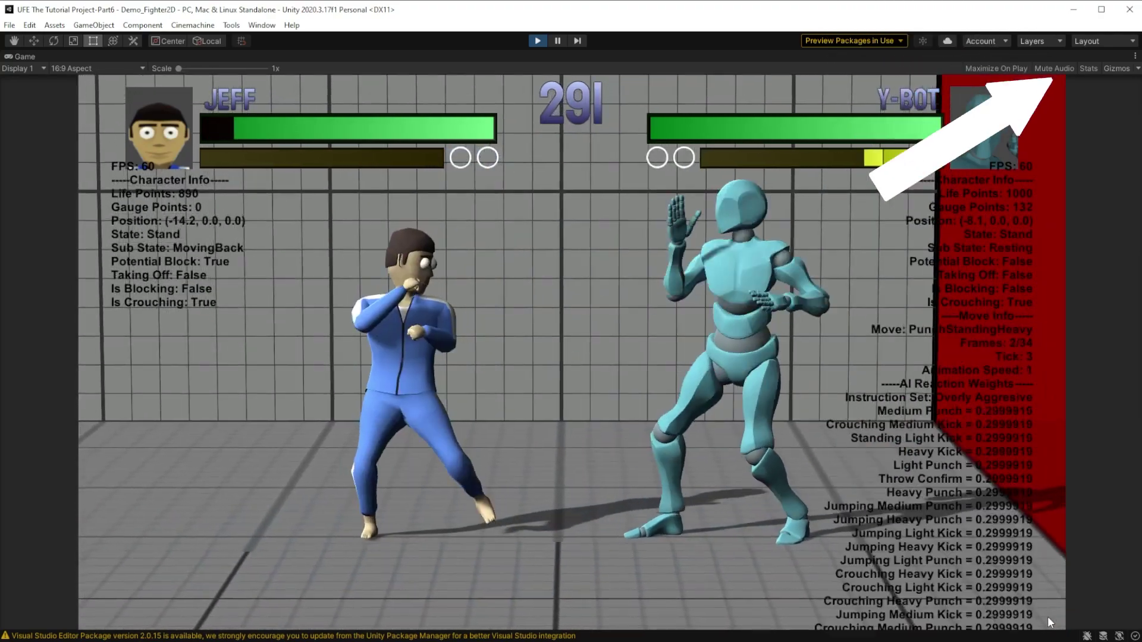
{"action": "key", "text": "Down"}
{"action": "key", "text": "Right"}
{"action": "key", "text": "z"}
{"action": "key", "text": "Down"}
{"action": "key", "text": "Right"}
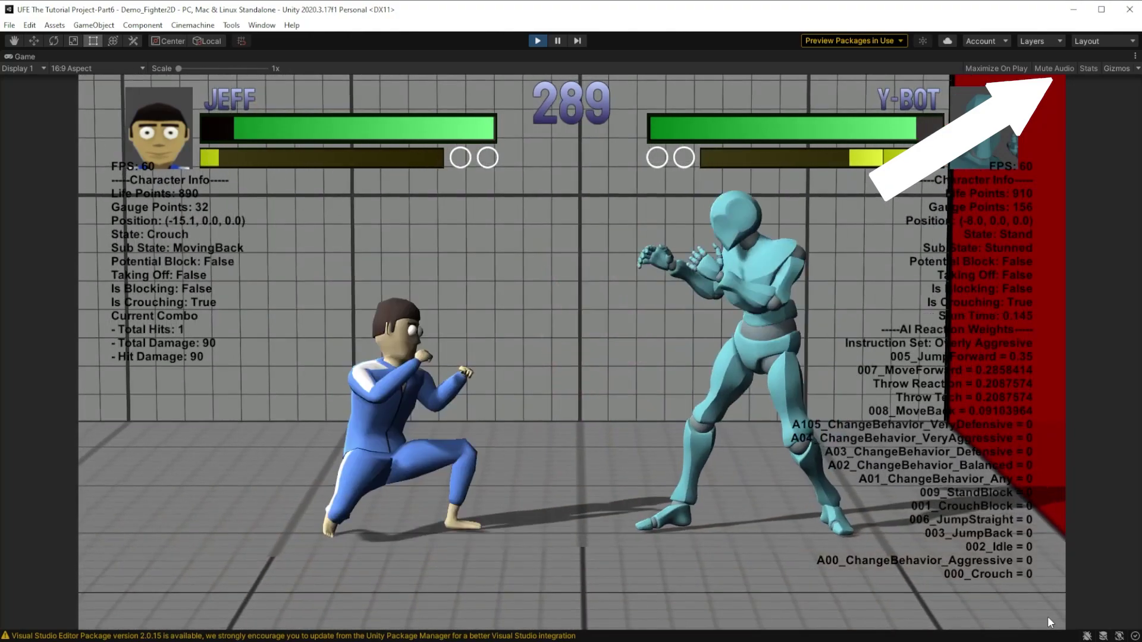
{"action": "key", "text": "z"}
Throw a third fireball, then jump Jeff forward toward Y-Bot.
{"action": "key", "text": "Down"}
{"action": "key", "text": "Right"}
{"action": "key", "text": "z"}
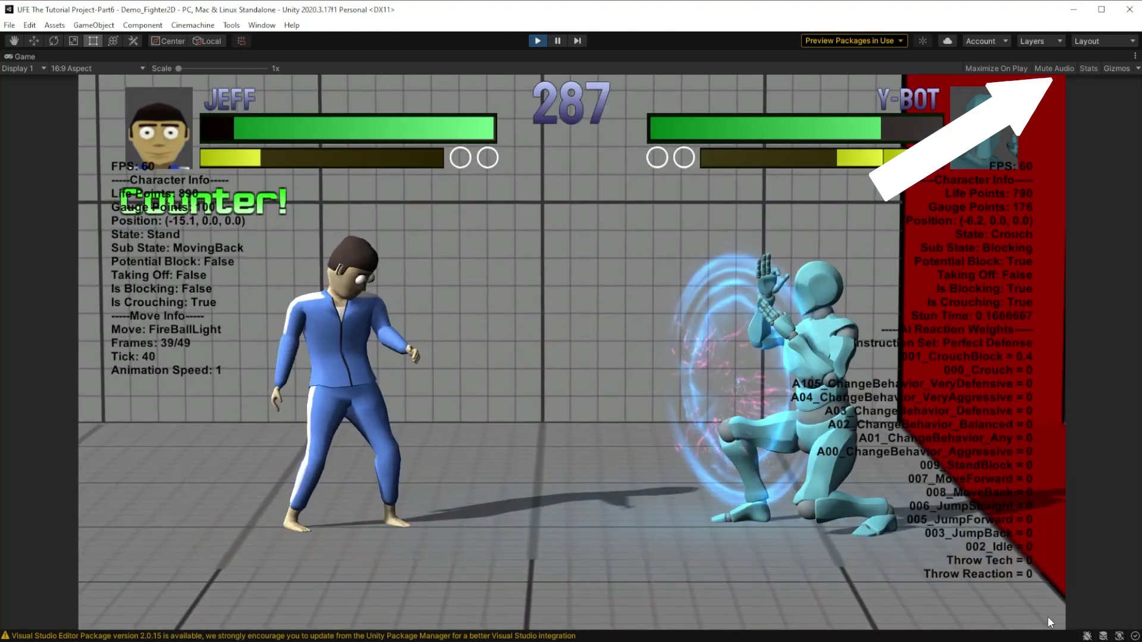
{"action": "key", "text": "Up"}
{"action": "key", "text": "Right"}
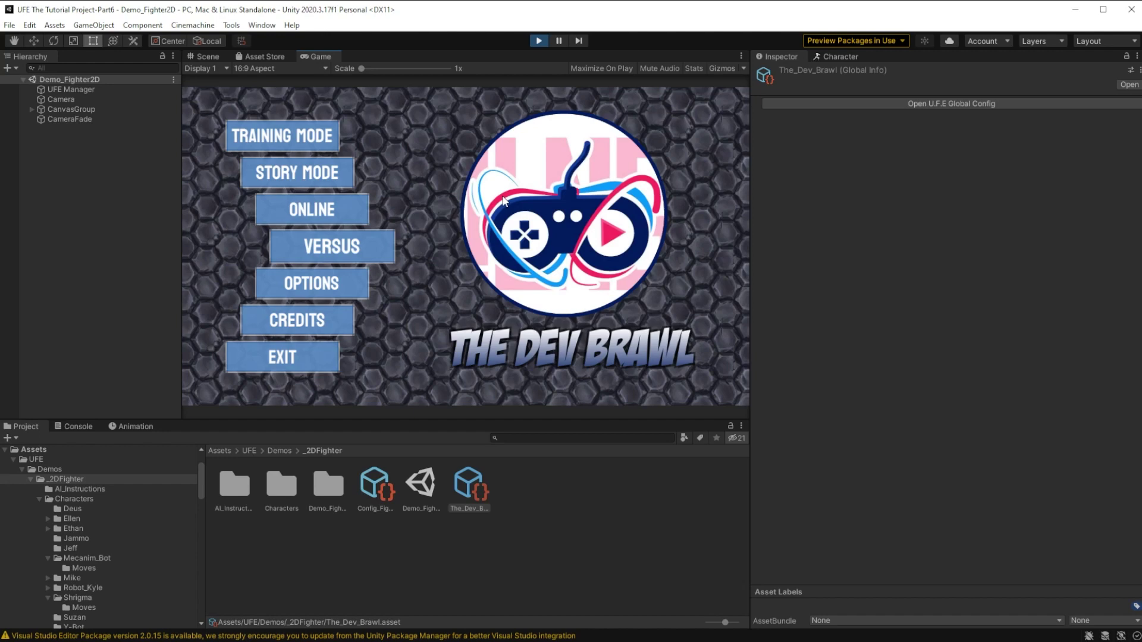
Run a Versus bout of Jeff against Y-Bot in the Training Room, then stop play.
{"action": "left_click", "coordinate": [368, 240]}
{"action": "left_click", "coordinate": [440, 218]}
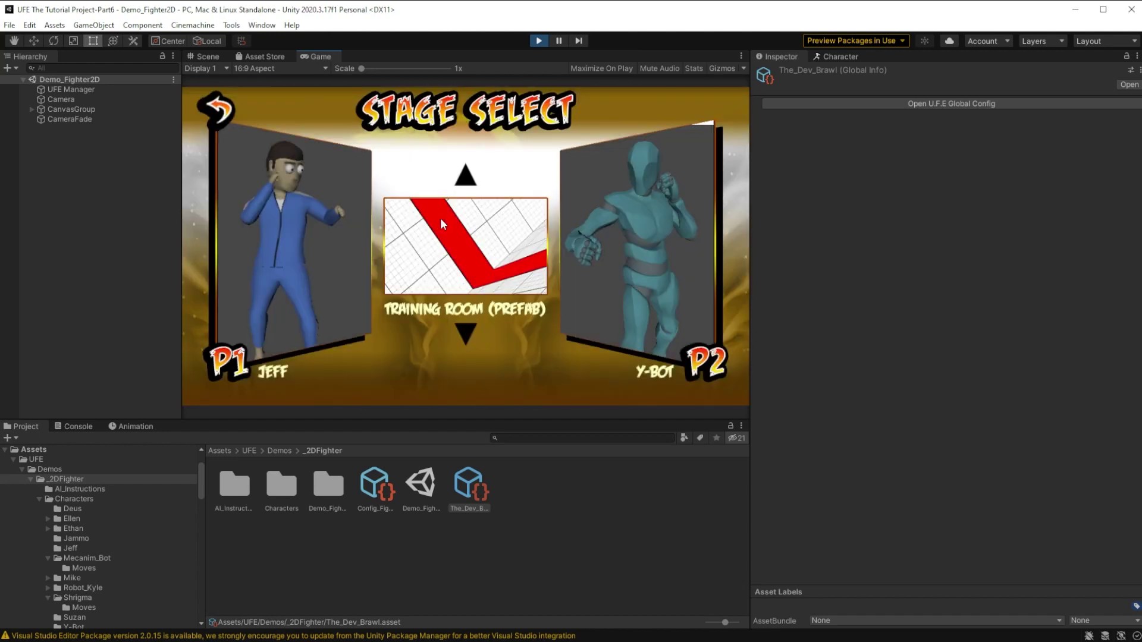
{"action": "left_click", "coordinate": [470, 256]}
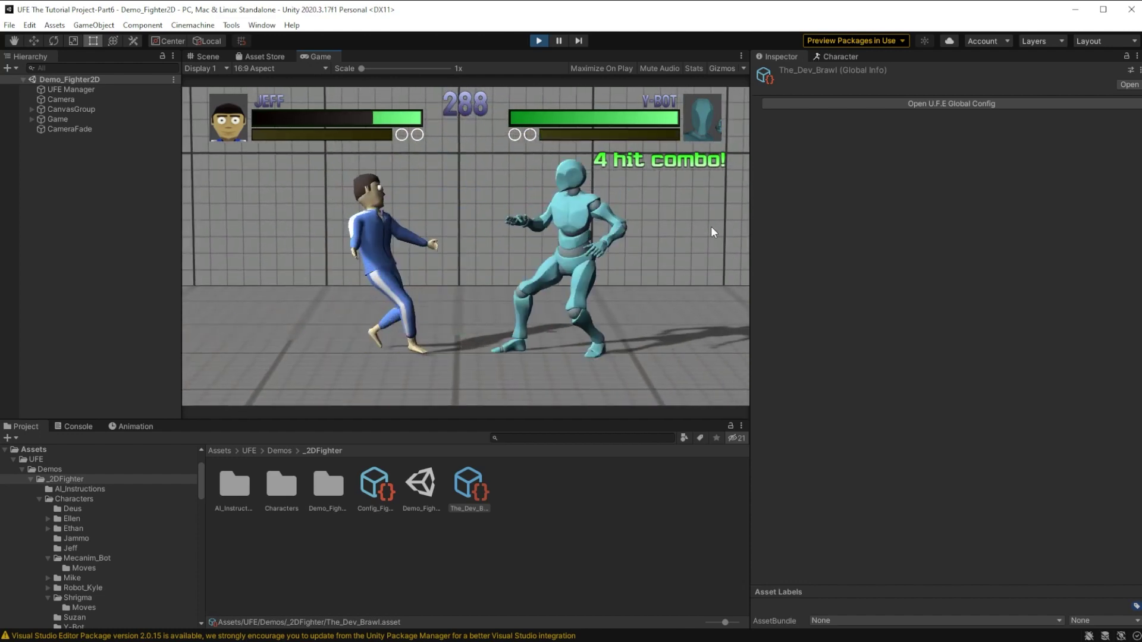
{"action": "left_click", "coordinate": [548, 45]}
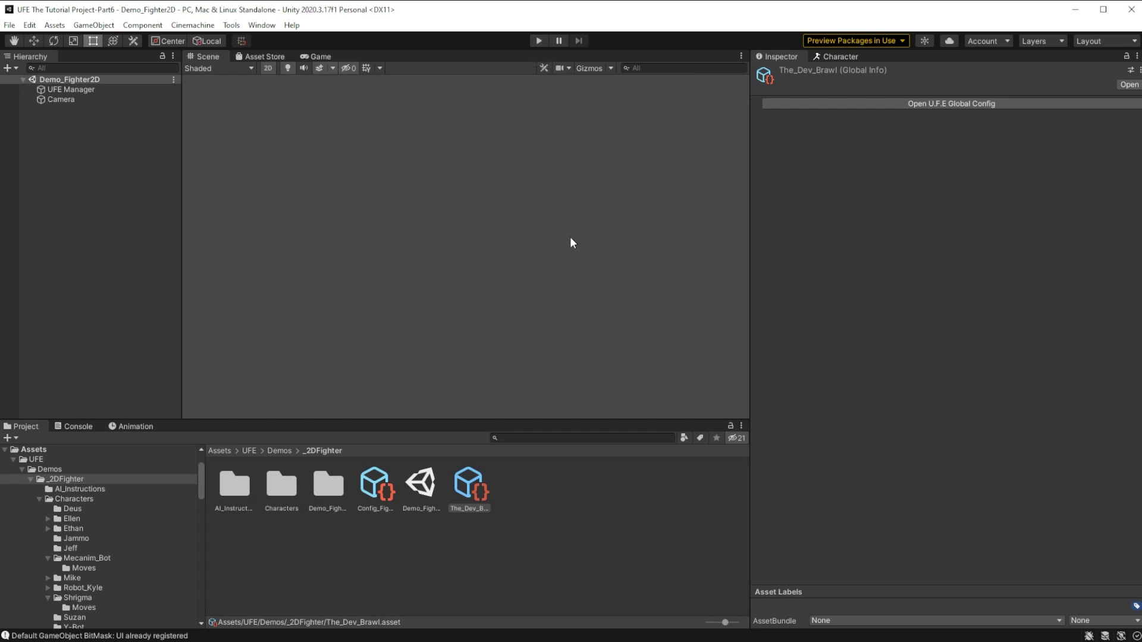
In The_Dev_Brawl Global Config, set Deployment Type to Versus Mode.
{"action": "left_click", "coordinate": [465, 491]}
{"action": "left_click", "coordinate": [882, 102]}
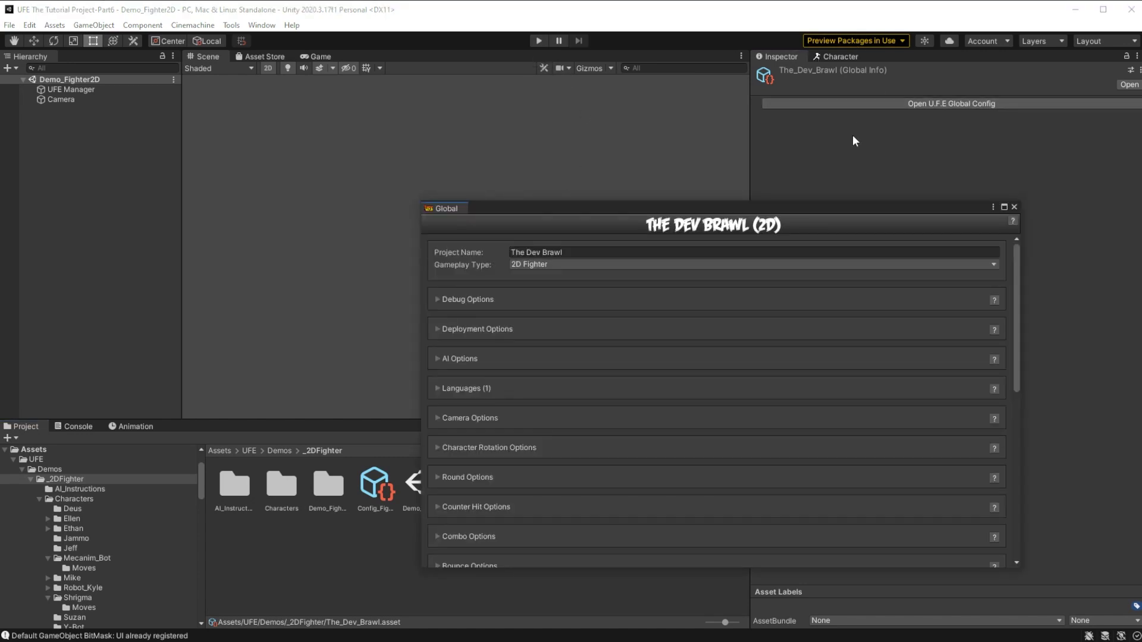
{"action": "left_click", "coordinate": [437, 331]}
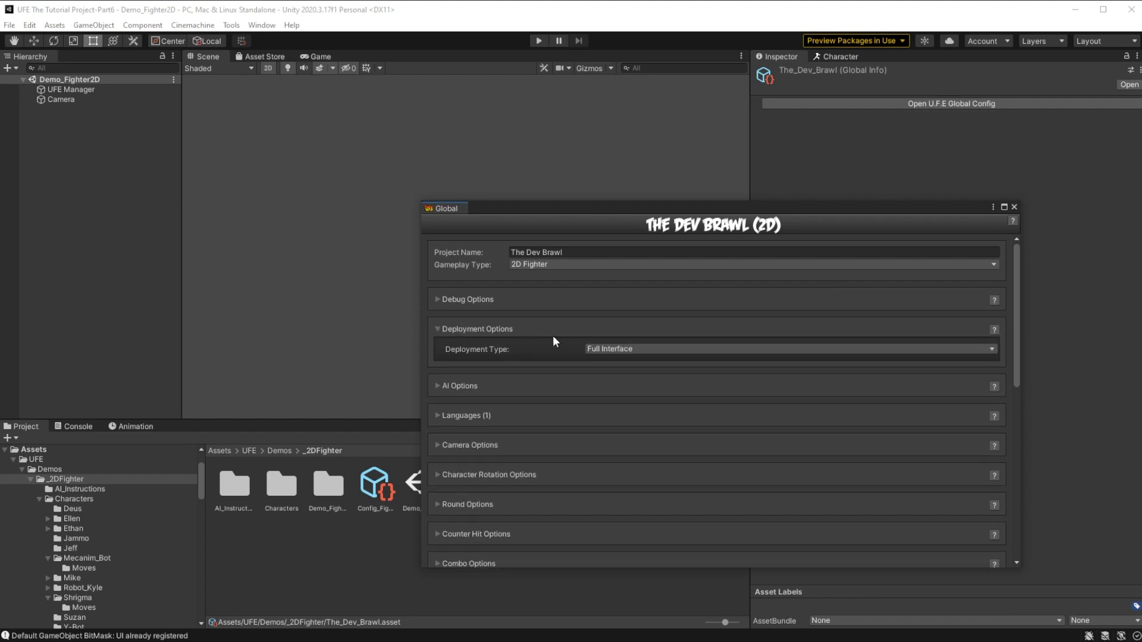
{"action": "scroll", "coordinate": [573, 340], "scroll_direction": "down", "scroll_amount": 3}
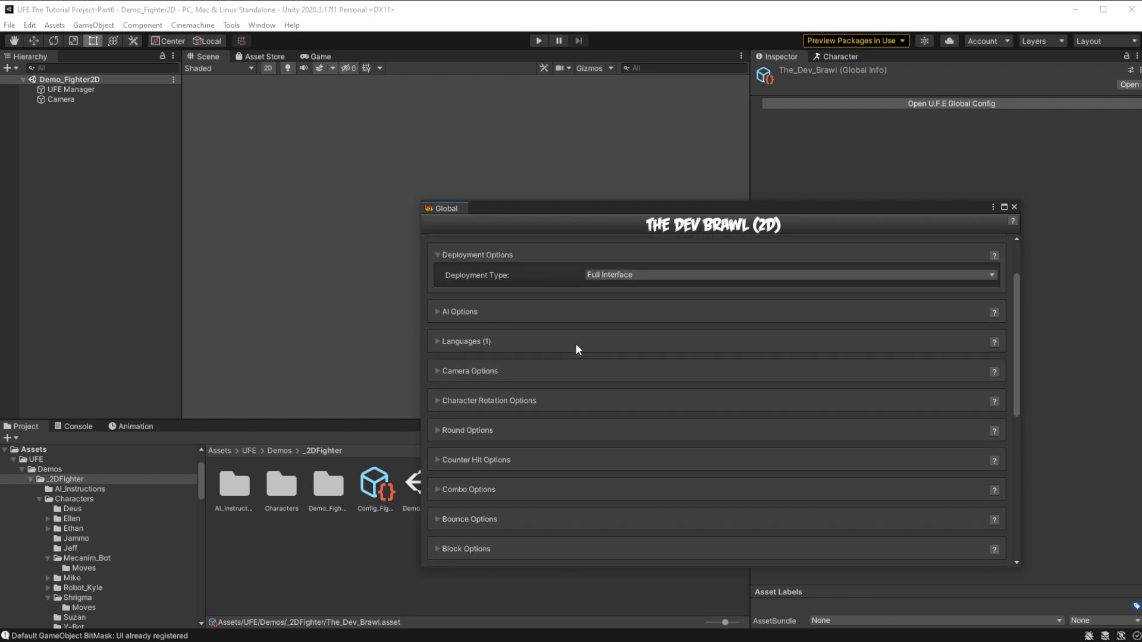
{"action": "left_click", "coordinate": [599, 276]}
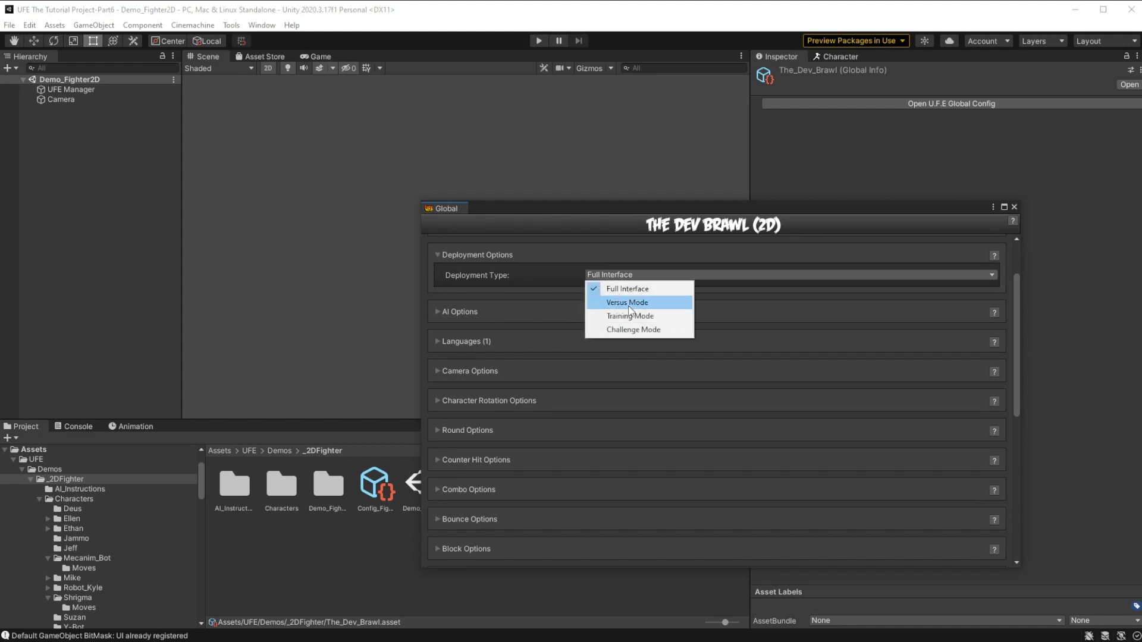
{"action": "left_click", "coordinate": [630, 304]}
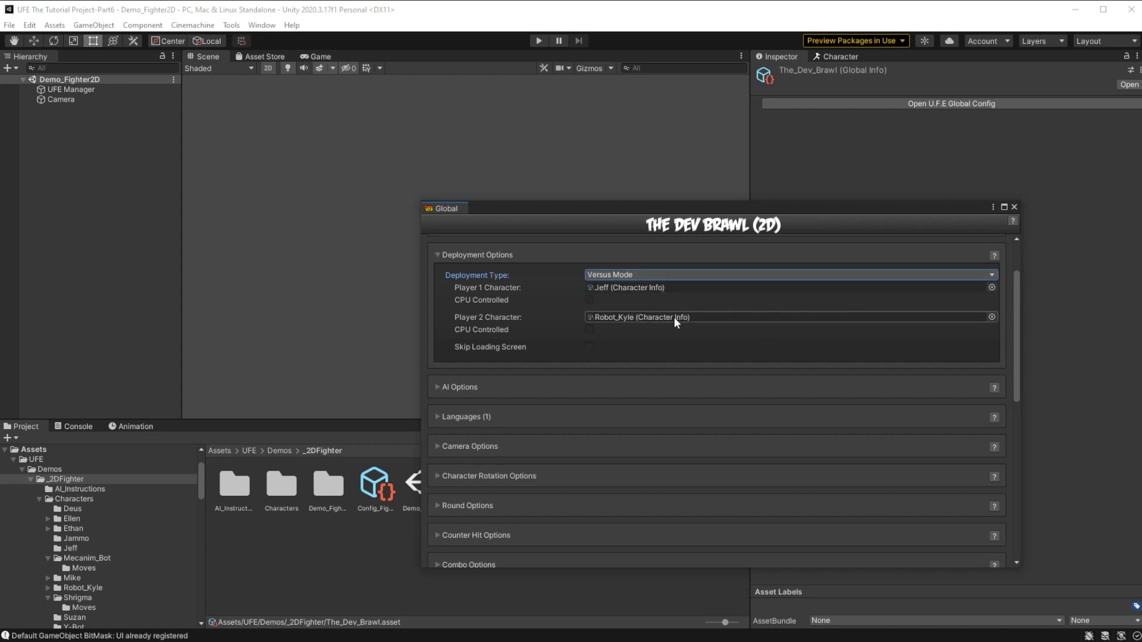
Assign a CPU-controlled Ybot as Player 2, skip the loading screen, and launch the game.
{"action": "left_click", "coordinate": [992, 317]}
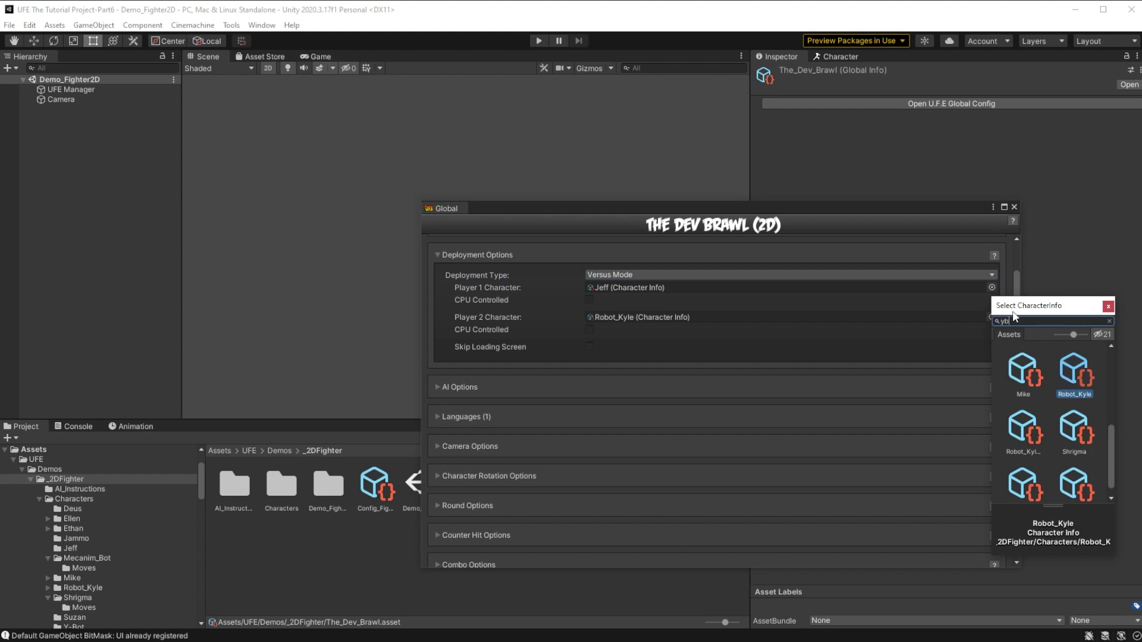
{"action": "type", "text": "ybot"}
{"action": "double_click", "coordinate": [1066, 366]}
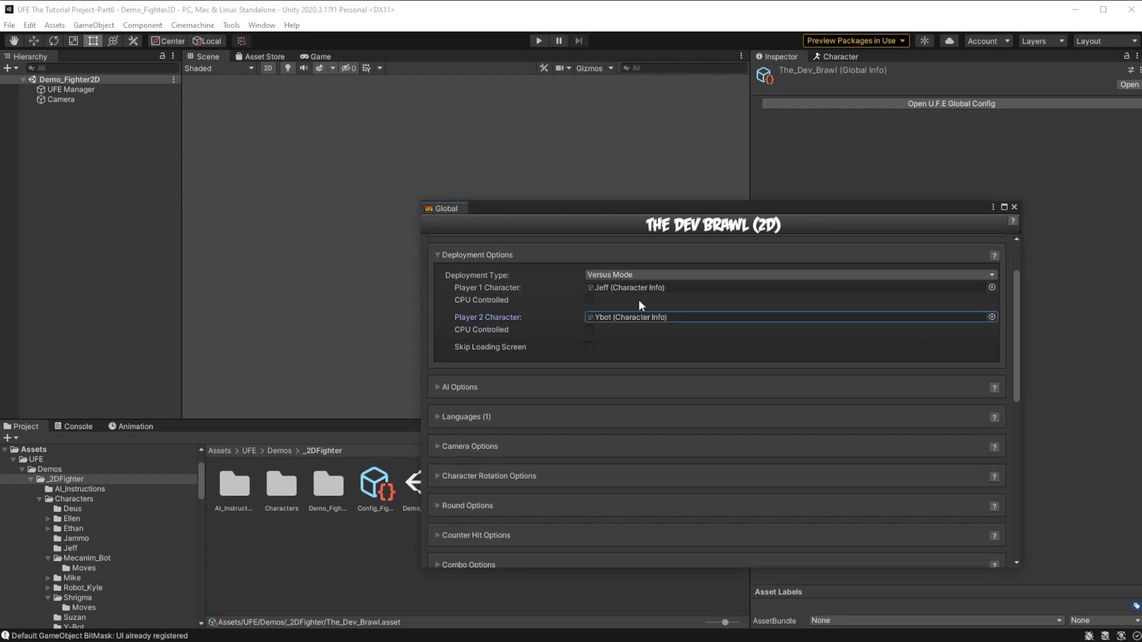
{"action": "left_click", "coordinate": [589, 329]}
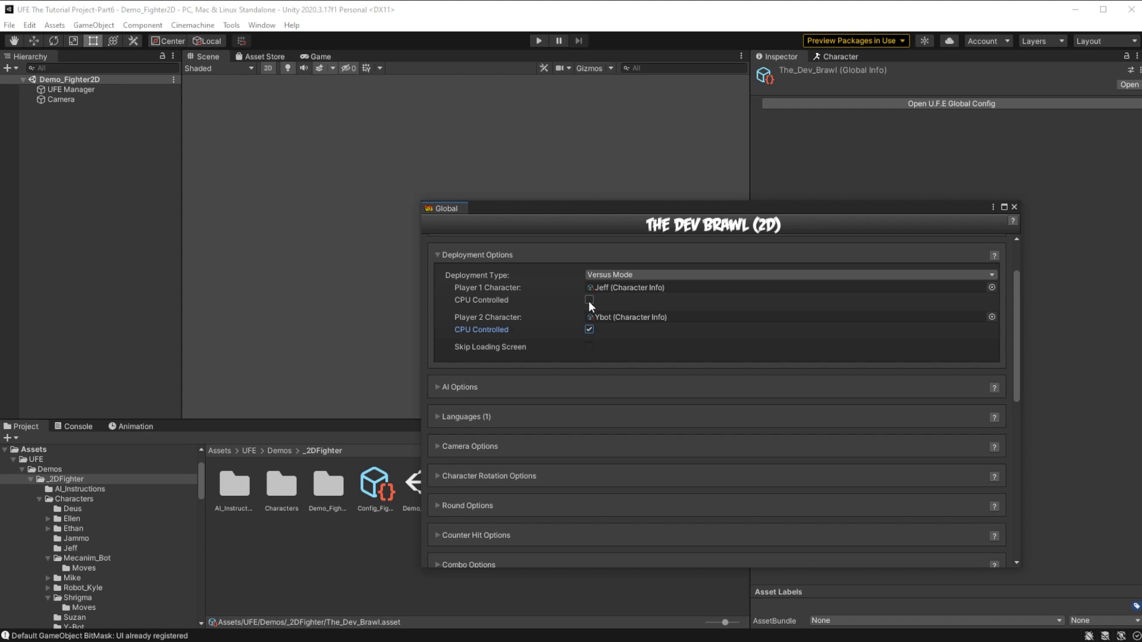
{"action": "key", "text": "Tab"}
{"action": "left_click", "coordinate": [589, 346]}
{"action": "left_click_drag", "start_coordinate": [820, 205], "coordinate": [808, 463]}
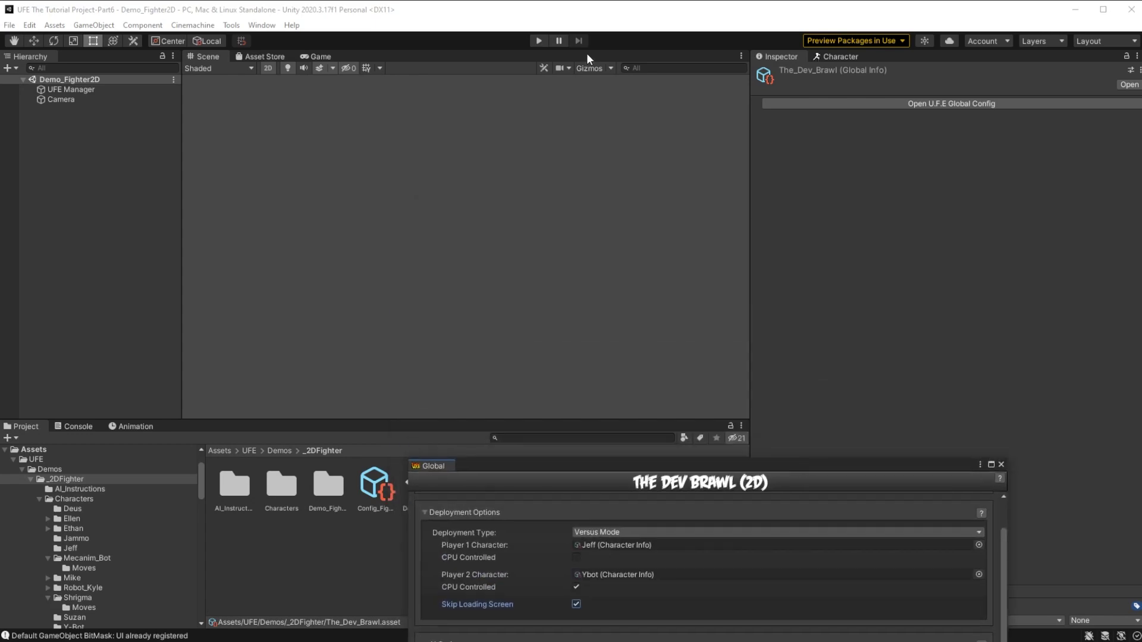
{"action": "key", "text": "ctrl+p"}
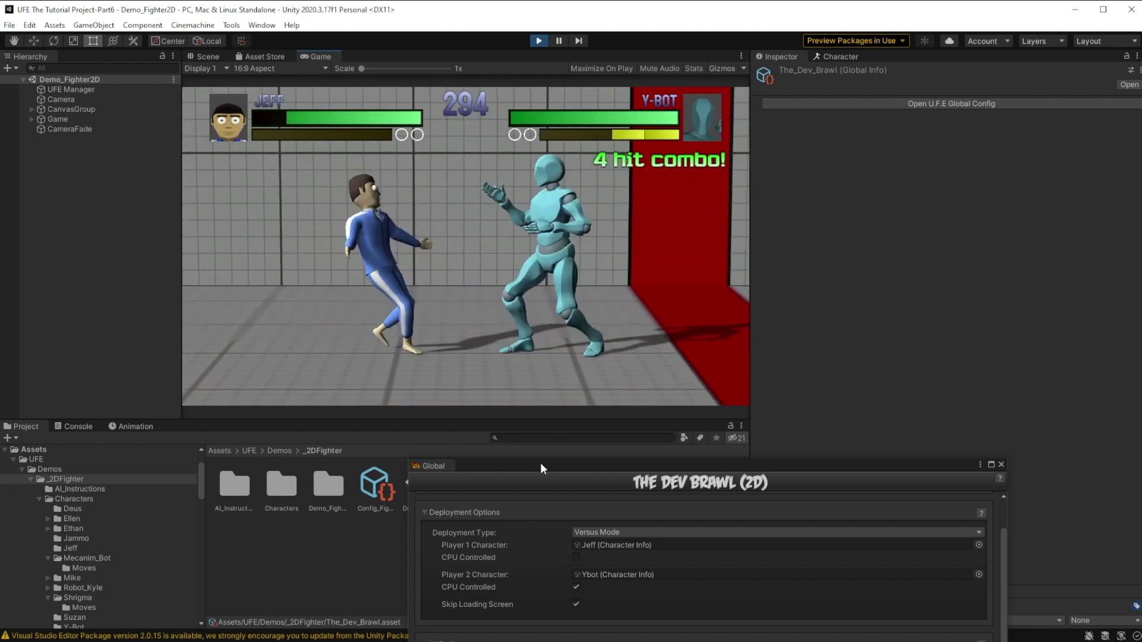
Enable Display Debugger Info on Screen under Debug Options and restart play to see fighter stats.
{"action": "left_click_drag", "start_coordinate": [540, 463], "coordinate": [549, 141]}
{"action": "scroll", "coordinate": [484, 254], "scroll_direction": "up", "scroll_amount": 3}
{"action": "left_click", "coordinate": [436, 232]}
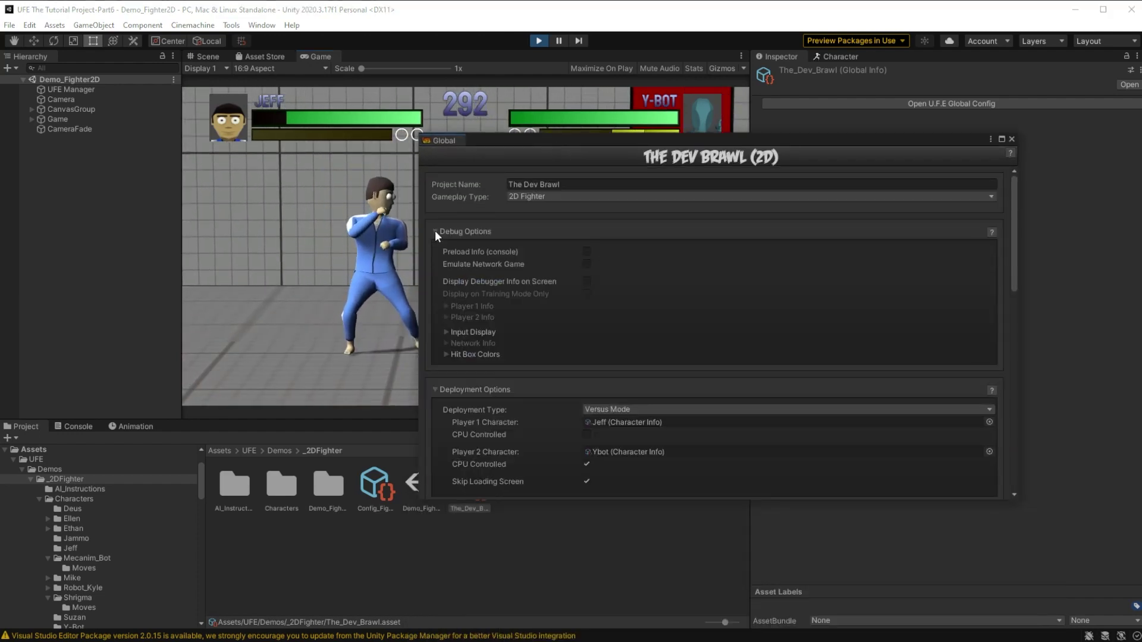
{"action": "left_click", "coordinate": [586, 280]}
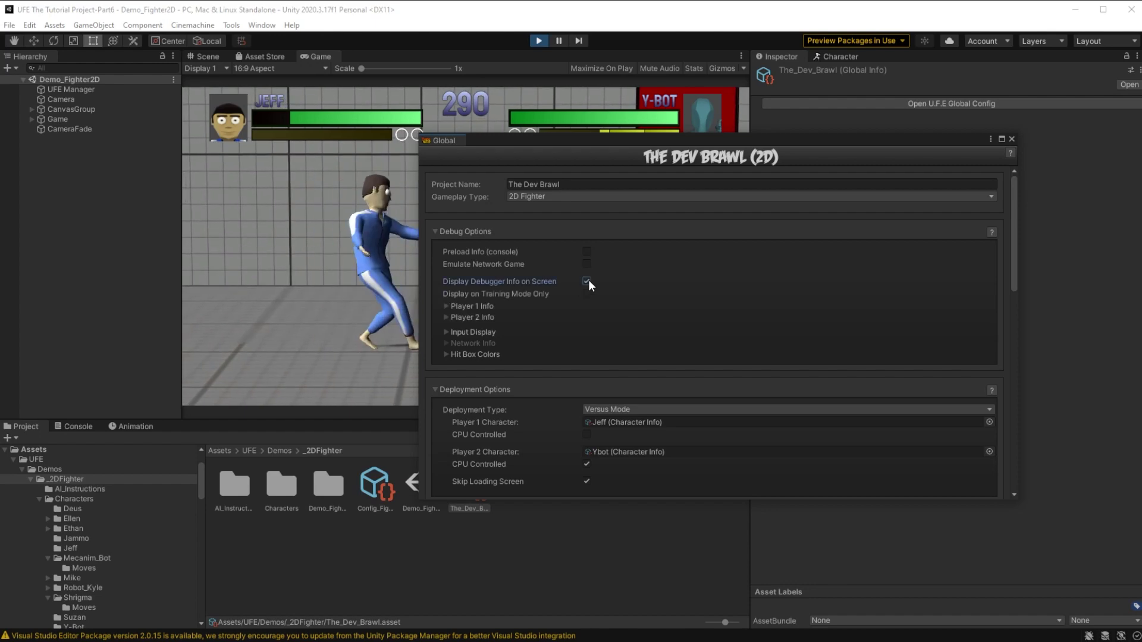
{"action": "left_click_drag", "start_coordinate": [700, 142], "coordinate": [661, 351]}
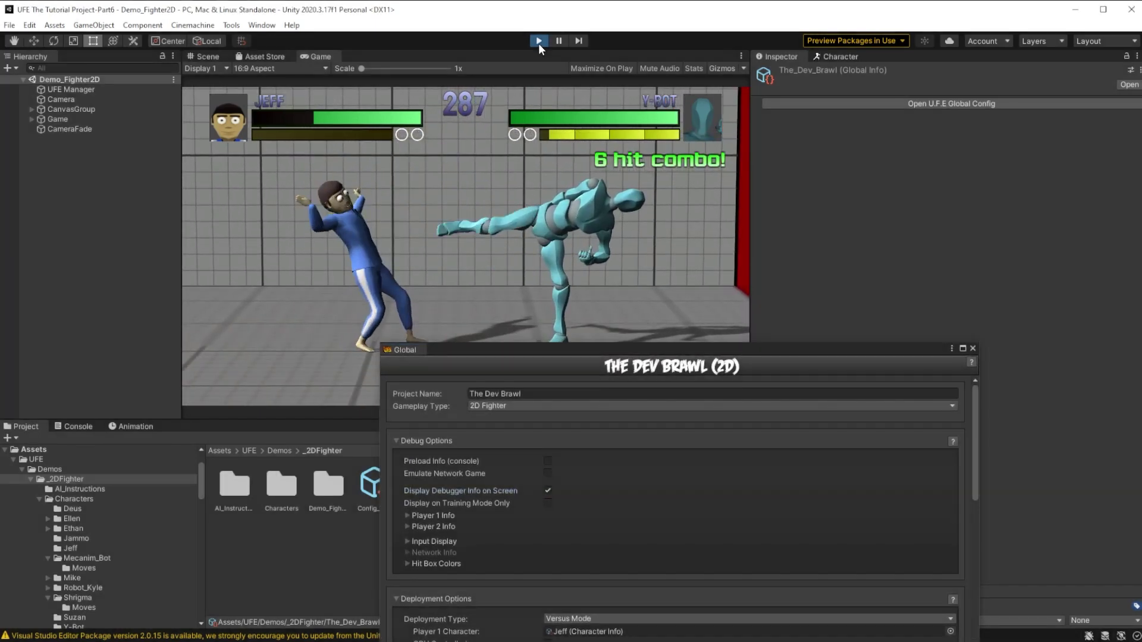
{"action": "left_click", "coordinate": [539, 41]}
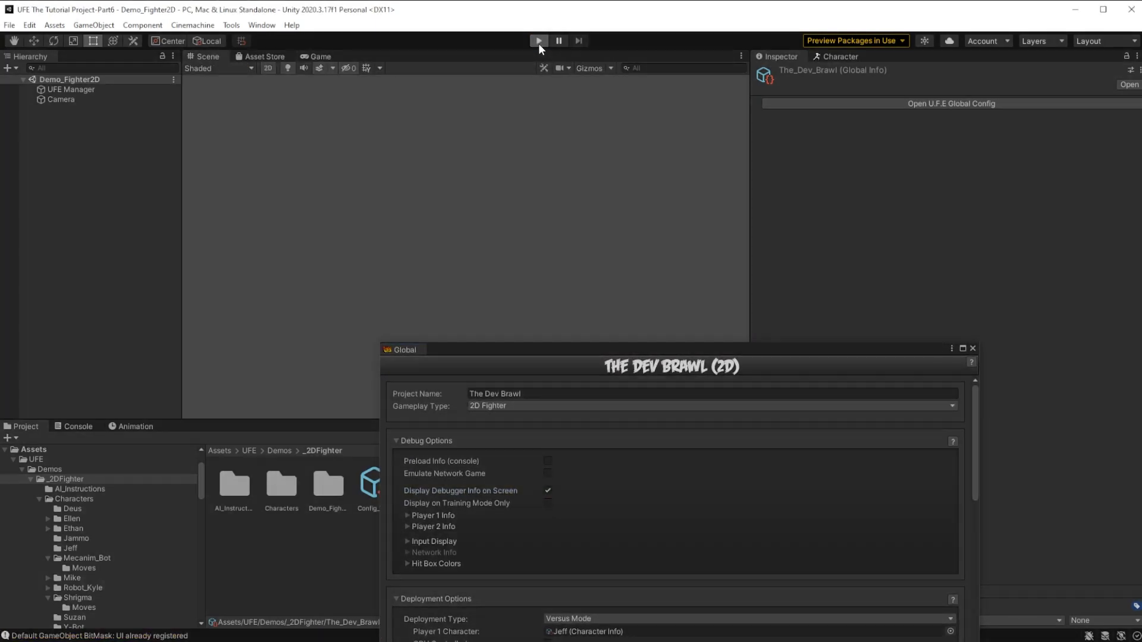
{"action": "left_click", "coordinate": [539, 41]}
{"action": "left_click_drag", "start_coordinate": [550, 350], "coordinate": [564, 461]}
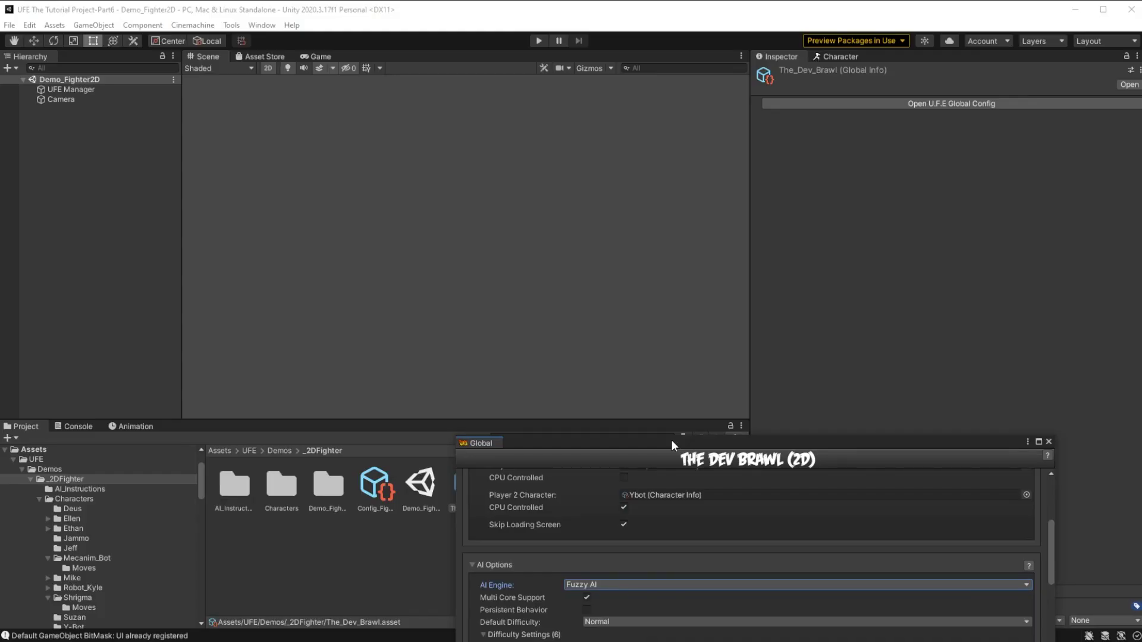
Set the AI Engine to Random AI.
{"action": "left_click_drag", "start_coordinate": [672, 440], "coordinate": [614, 135]}
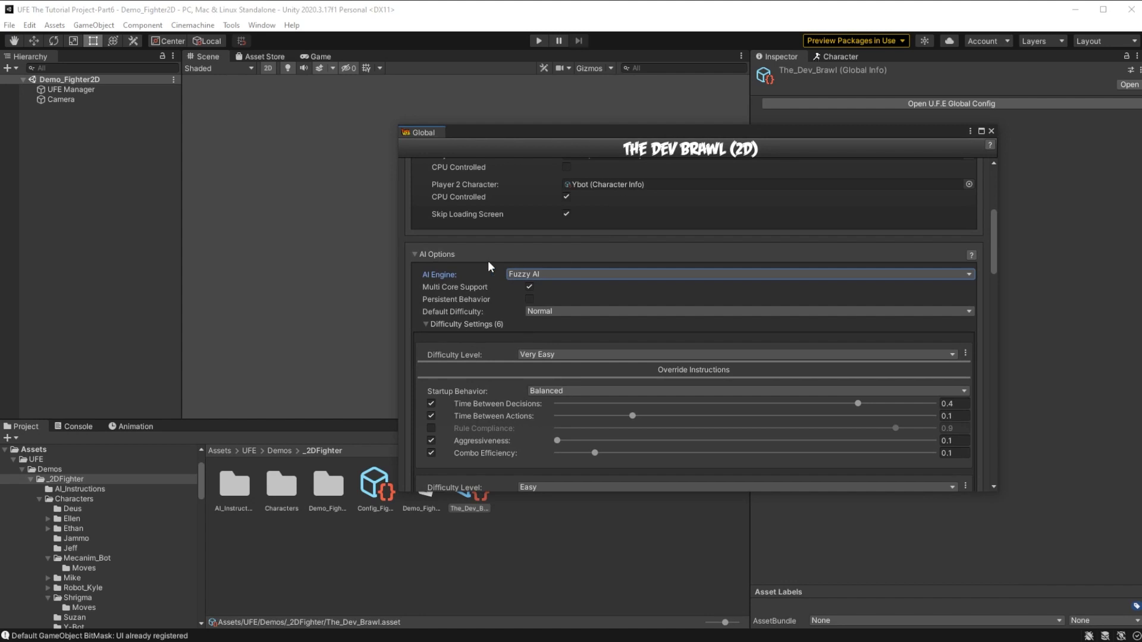
{"action": "left_click", "coordinate": [575, 275]}
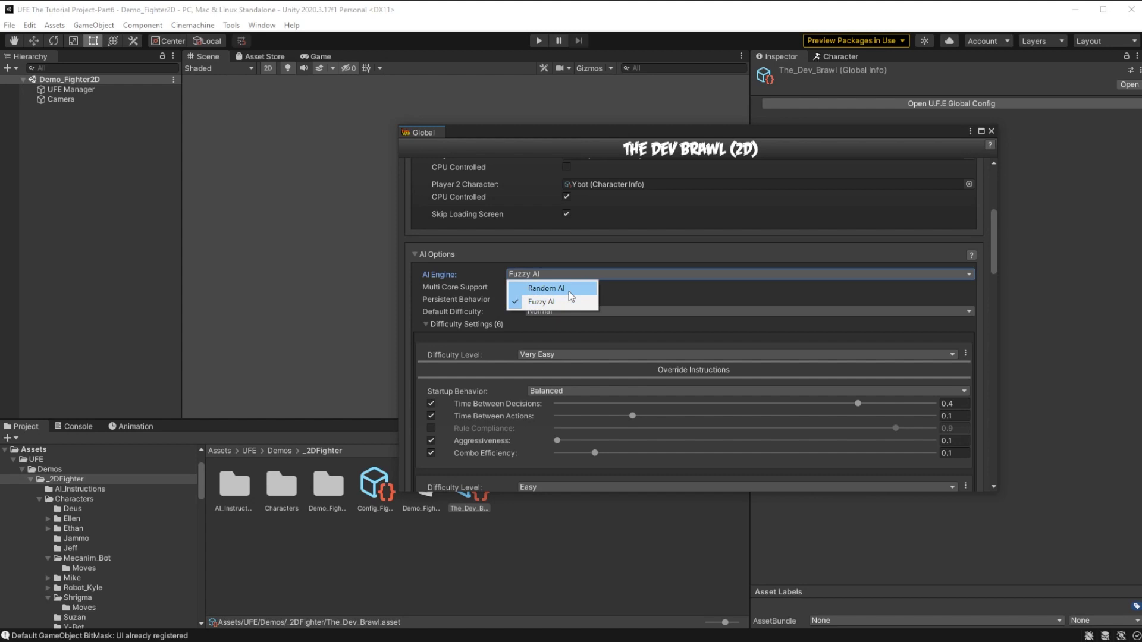
{"action": "left_click", "coordinate": [569, 292]}
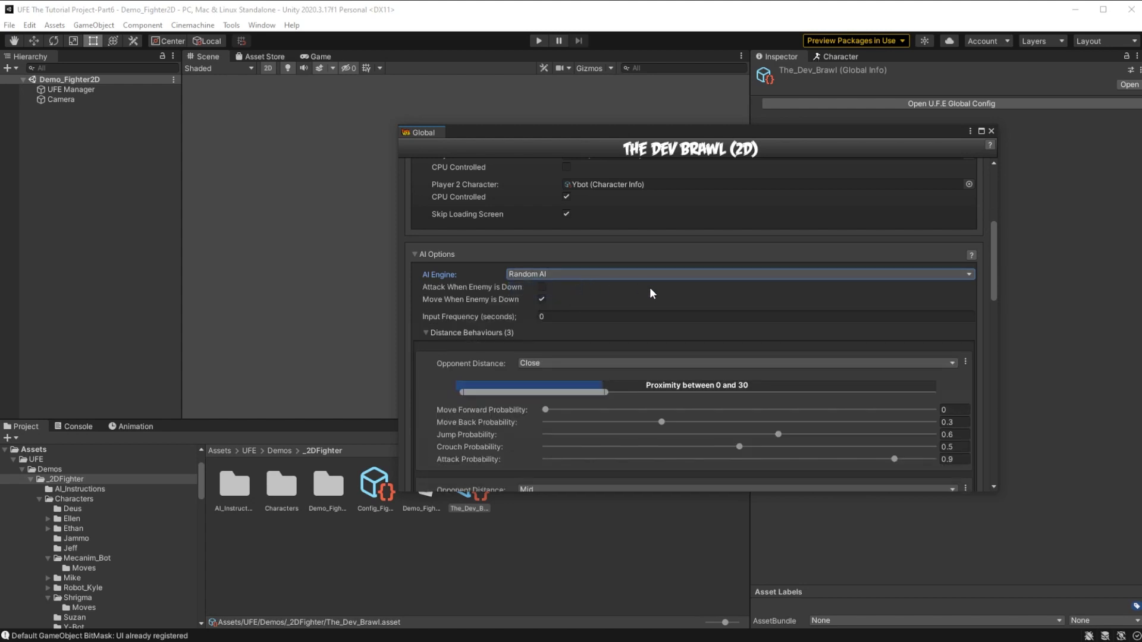
Review the Random AI distance behaviours, including Far Move Forward Probability 0.9, and start a match.
{"action": "scroll", "coordinate": [641, 252], "scroll_direction": "down", "scroll_amount": 3}
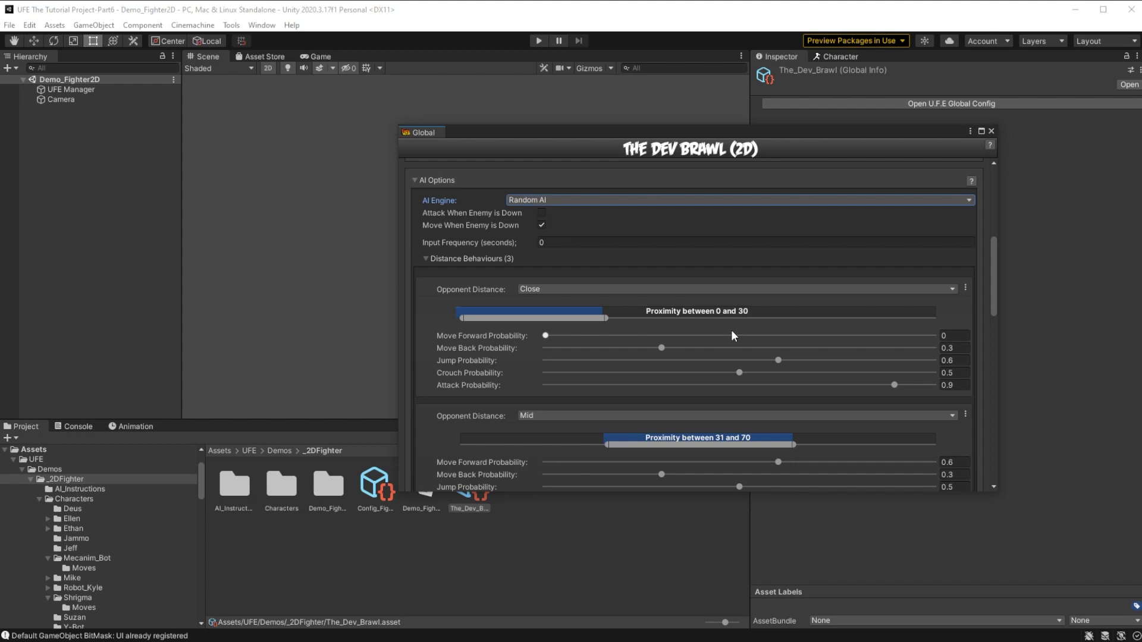
{"action": "scroll", "coordinate": [677, 305], "scroll_direction": "down", "scroll_amount": 1}
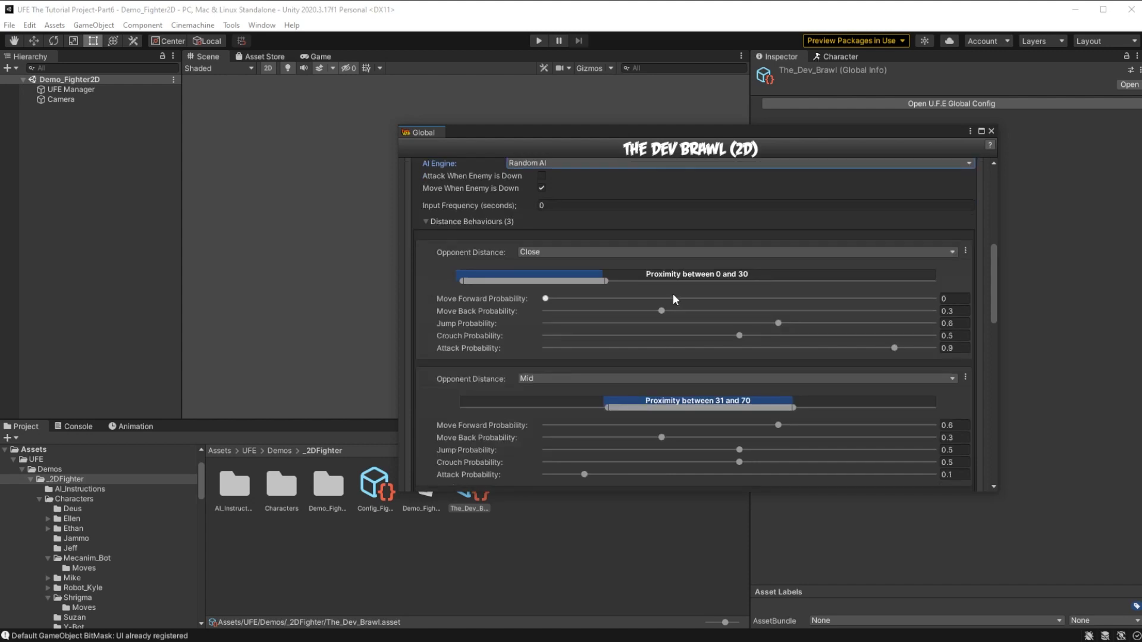
{"action": "scroll", "coordinate": [673, 294], "scroll_direction": "down", "scroll_amount": 1}
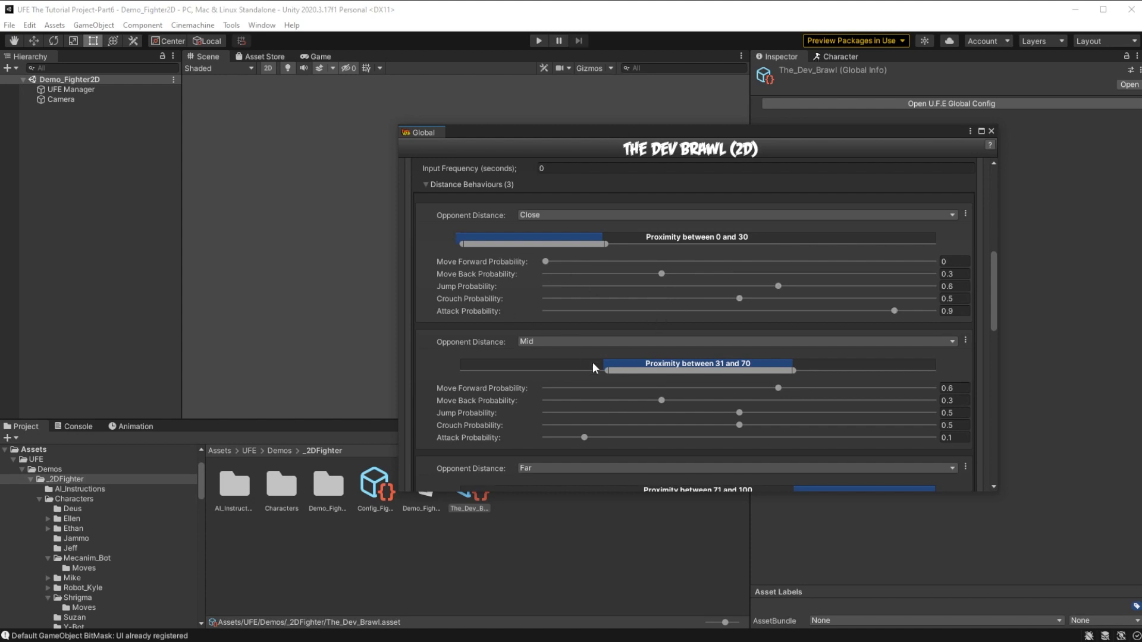
{"action": "scroll", "coordinate": [593, 363], "scroll_direction": "down", "scroll_amount": 4}
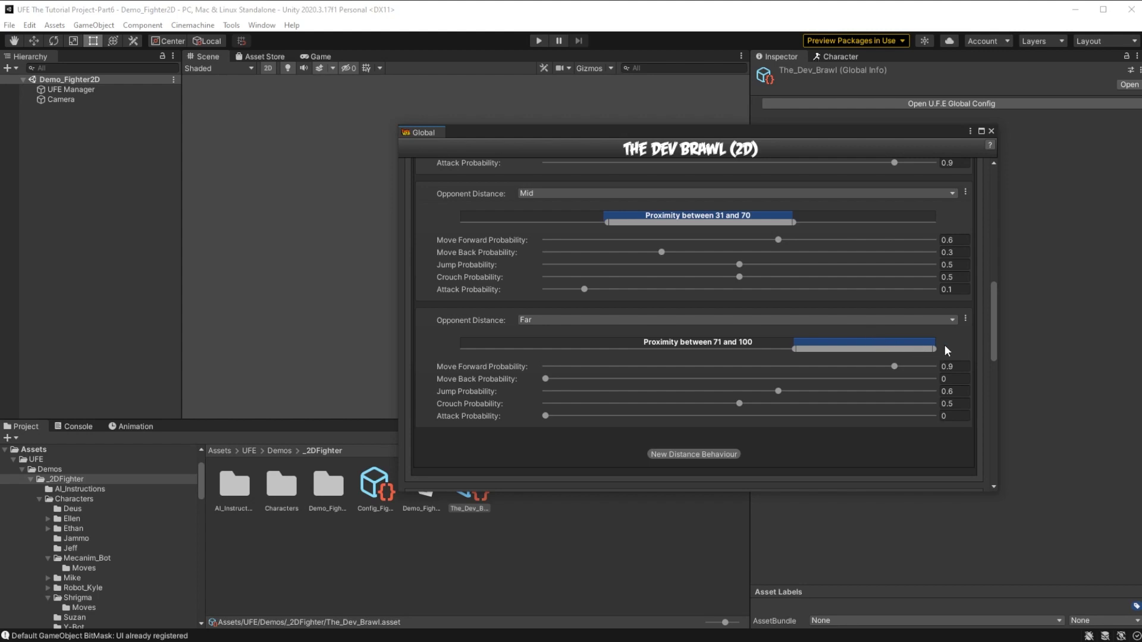
{"action": "left_click", "coordinate": [946, 367]}
{"action": "scroll", "coordinate": [942, 425], "scroll_direction": "up", "scroll_amount": 5}
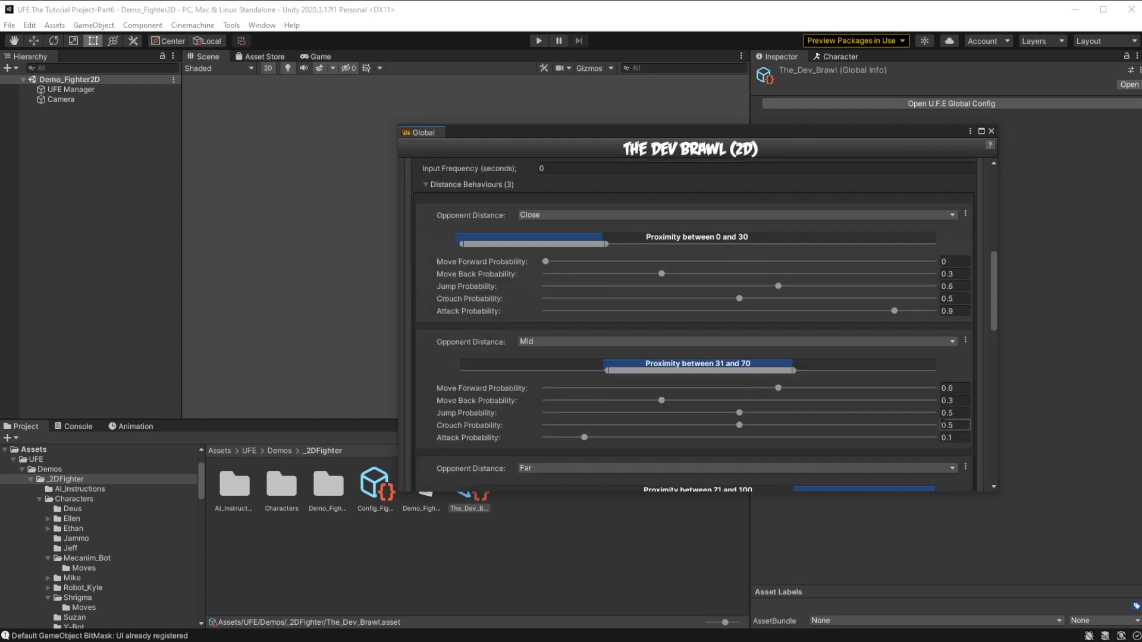
{"action": "scroll", "coordinate": [877, 340], "scroll_direction": "up", "scroll_amount": 3}
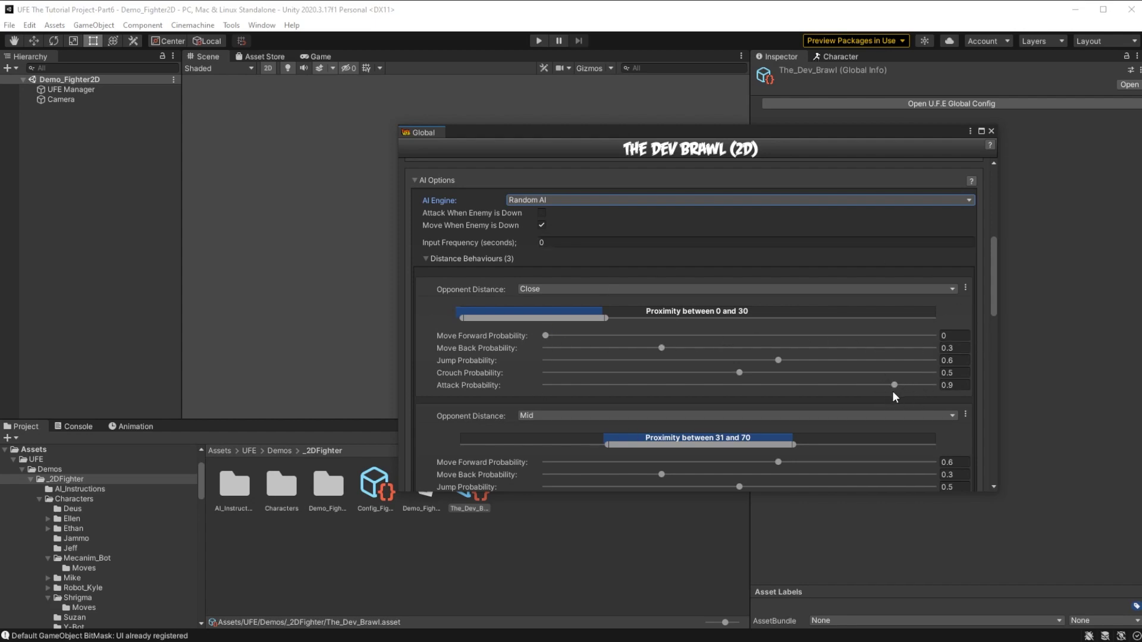
{"action": "key", "text": "ctrl+p"}
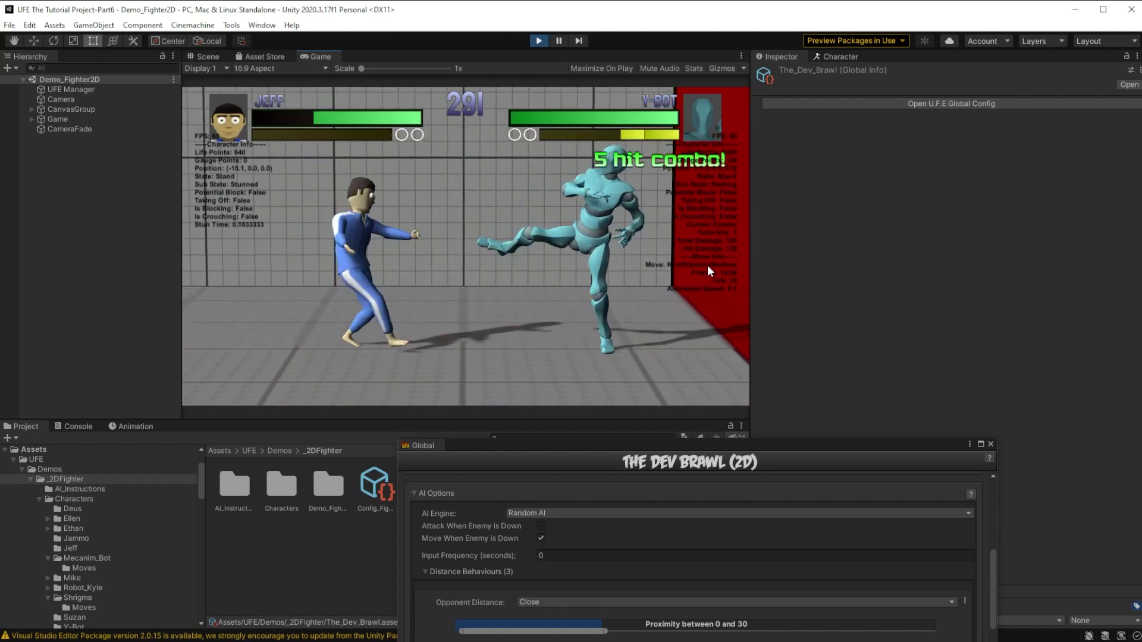
Stop the match, set the AI Engine to Fuzzy AI, and browse its six difficulty levels.
{"action": "key", "text": "ctrl+p"}
{"action": "left_click_drag", "start_coordinate": [580, 445], "coordinate": [626, 100]}
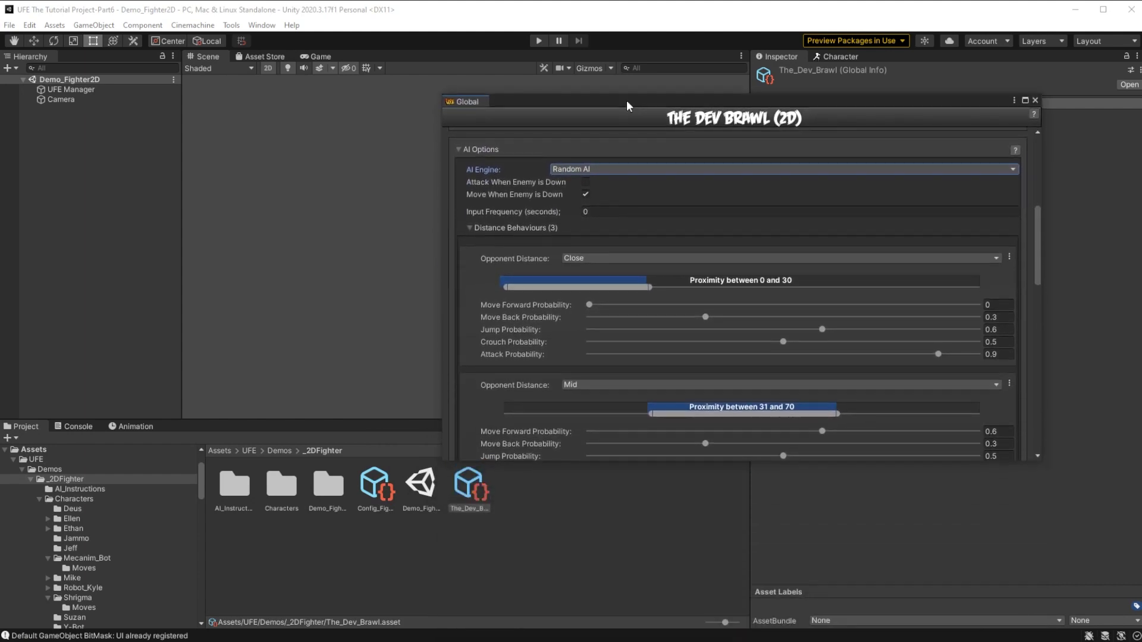
{"action": "left_click", "coordinate": [624, 170]}
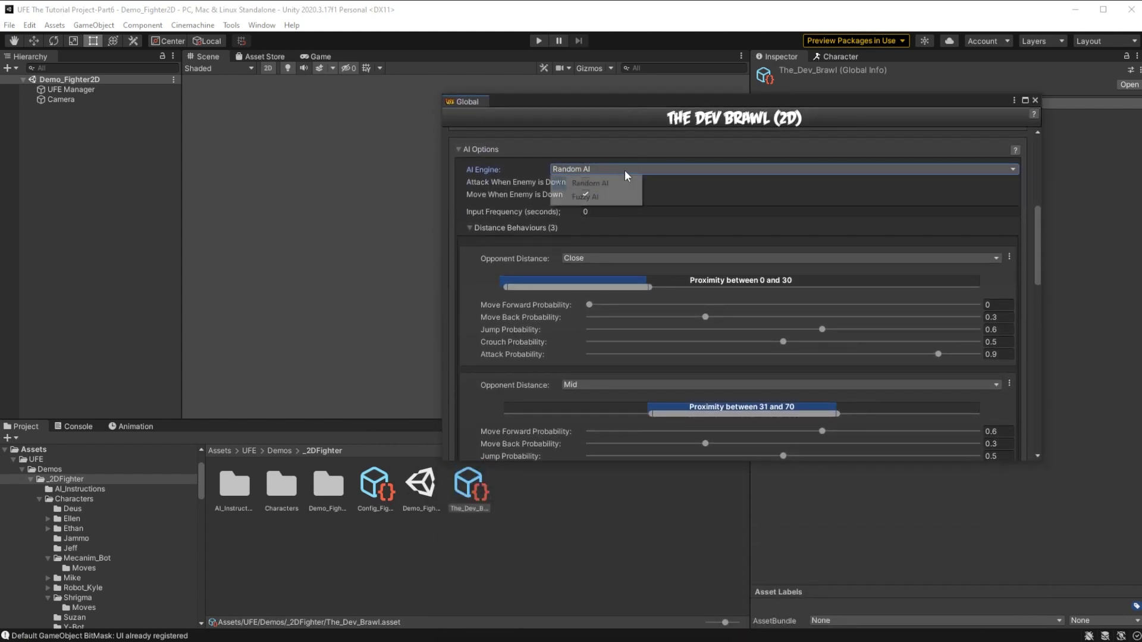
{"action": "left_click", "coordinate": [609, 198]}
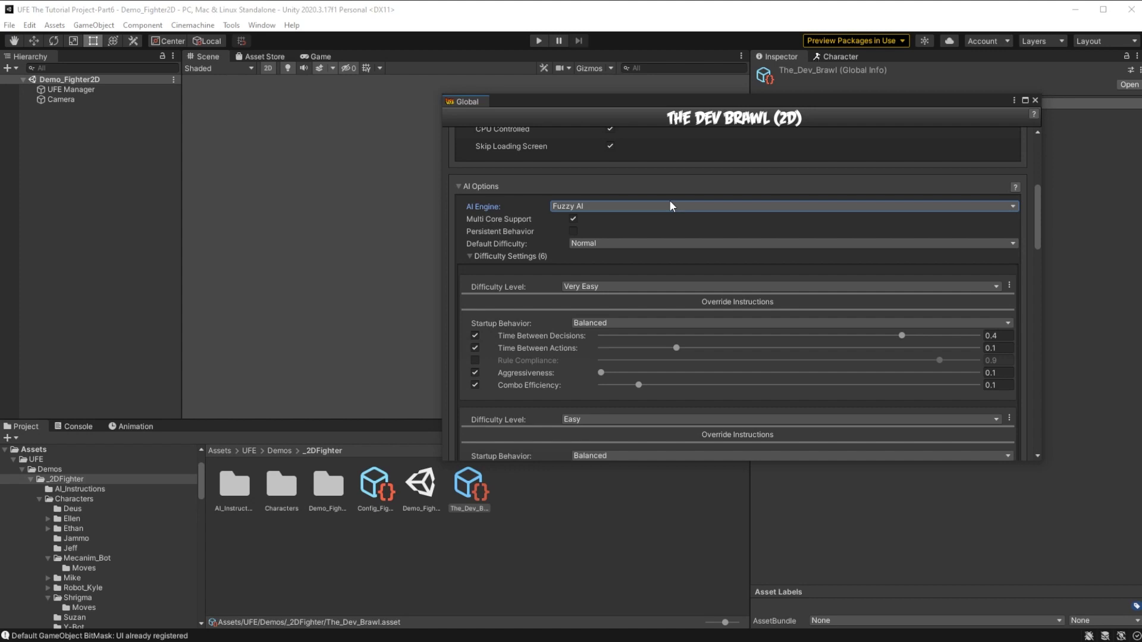
{"action": "scroll", "coordinate": [652, 244], "scroll_direction": "down", "scroll_amount": 8}
{"action": "scroll", "coordinate": [692, 306], "scroll_direction": "down", "scroll_amount": 3}
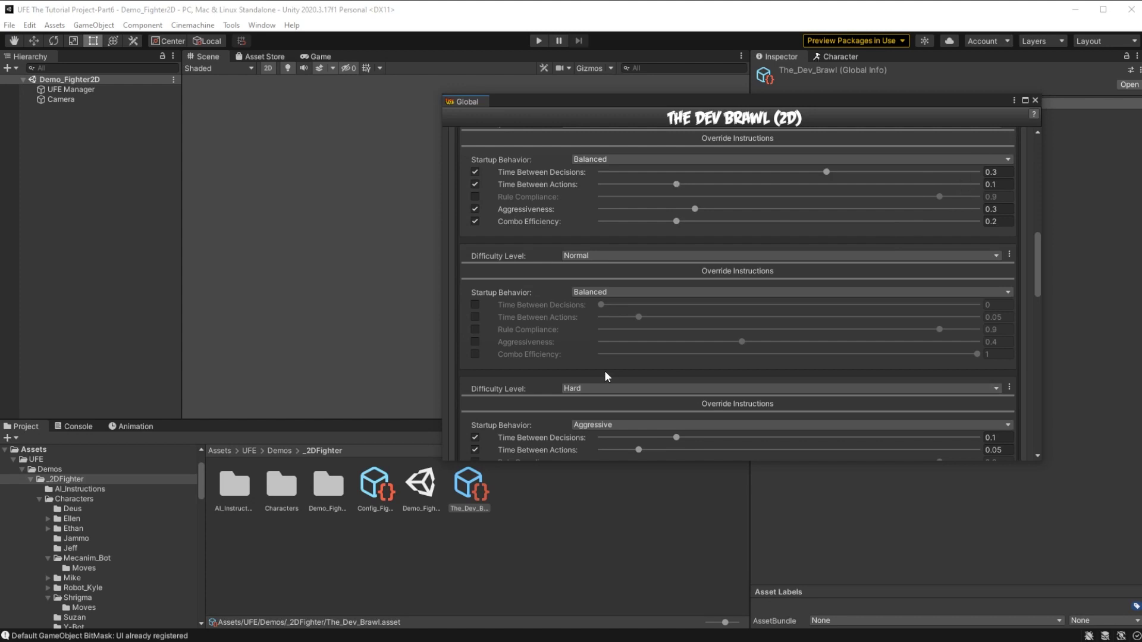
Search the project for 'ybo', open the Ybot character, and ping its Mixup_Aggressive instructions file.
{"action": "left_click", "coordinate": [517, 492]}
{"action": "key", "text": "ctrl+f"}
{"action": "type", "text": "ybo"}
{"action": "left_click", "coordinate": [573, 542]}
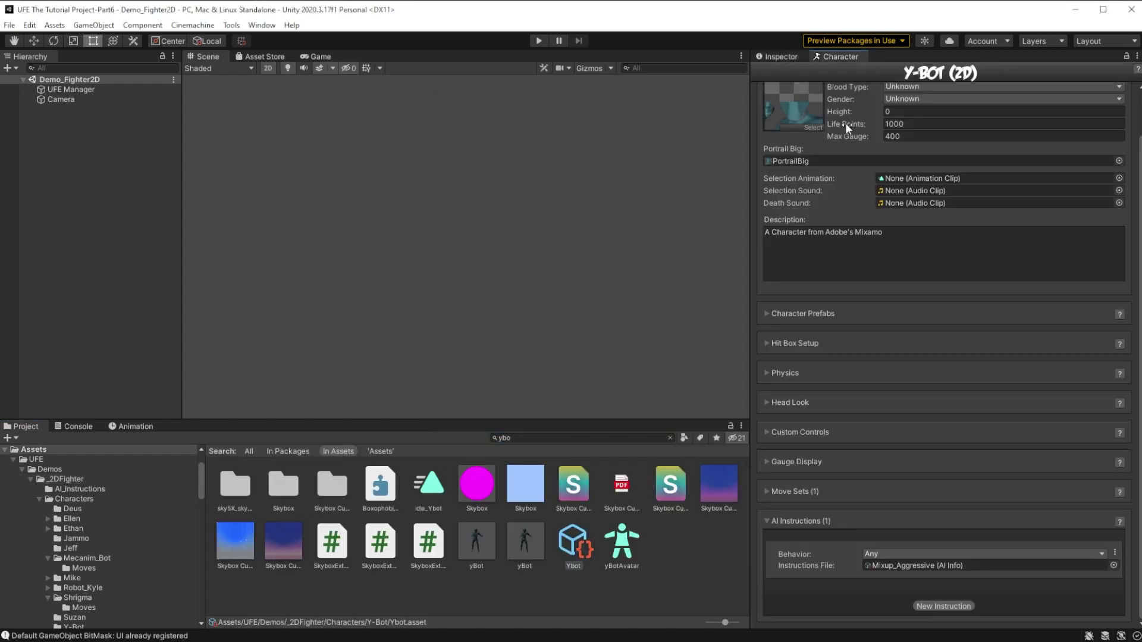
{"action": "left_click", "coordinate": [905, 565]}
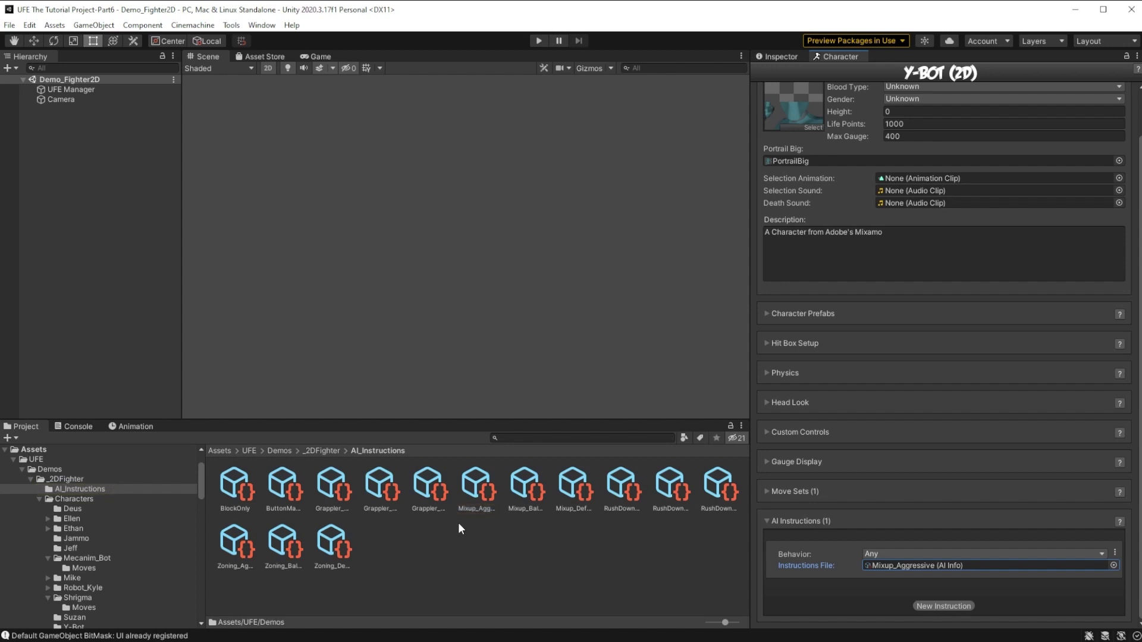
Expand Debug Options > Player 2 Info with the Fuzzy A.I. Weight List shown, then start a match.
{"action": "left_click", "coordinate": [322, 450]}
{"action": "double_click", "coordinate": [470, 488]}
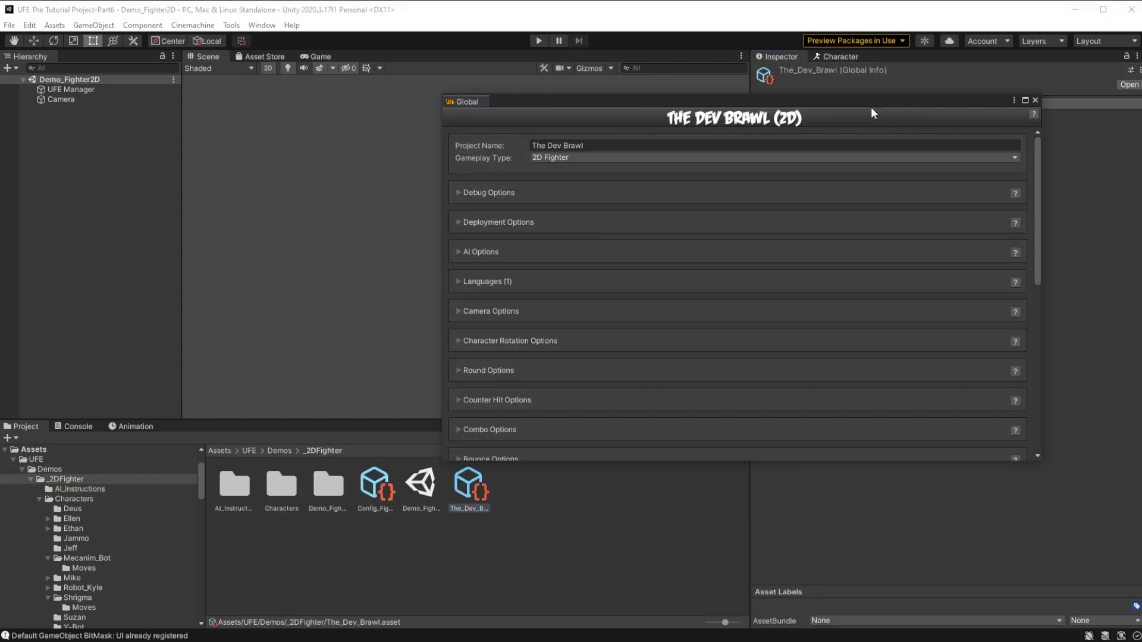
{"action": "left_click", "coordinate": [458, 192]}
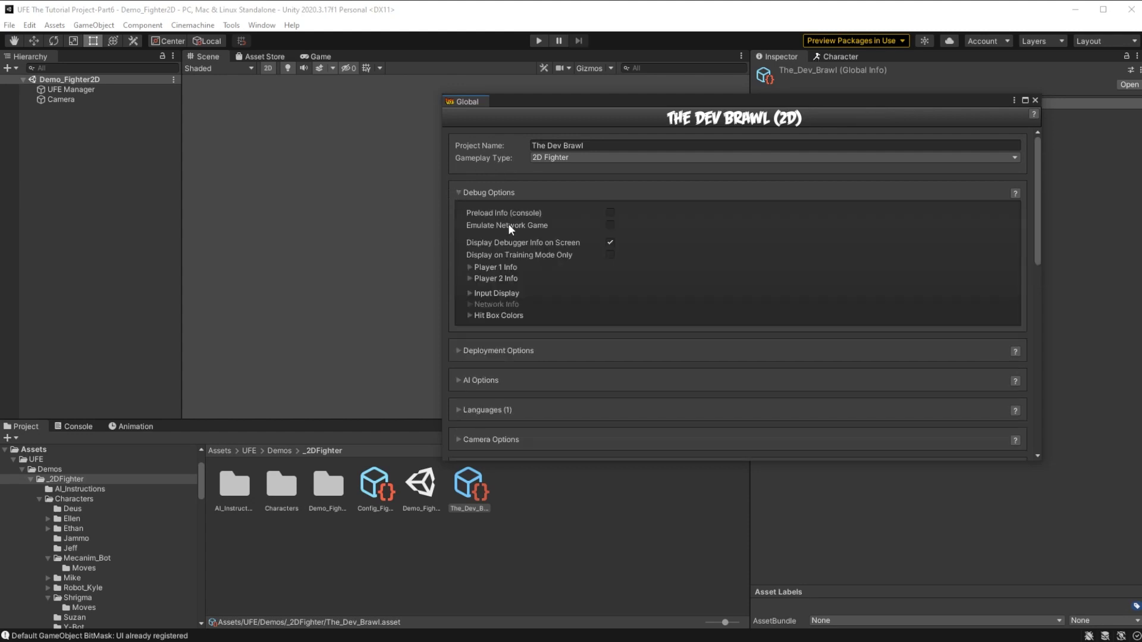
{"action": "left_click", "coordinate": [470, 279]}
{"action": "scroll", "coordinate": [569, 321], "scroll_direction": "down", "scroll_amount": 2}
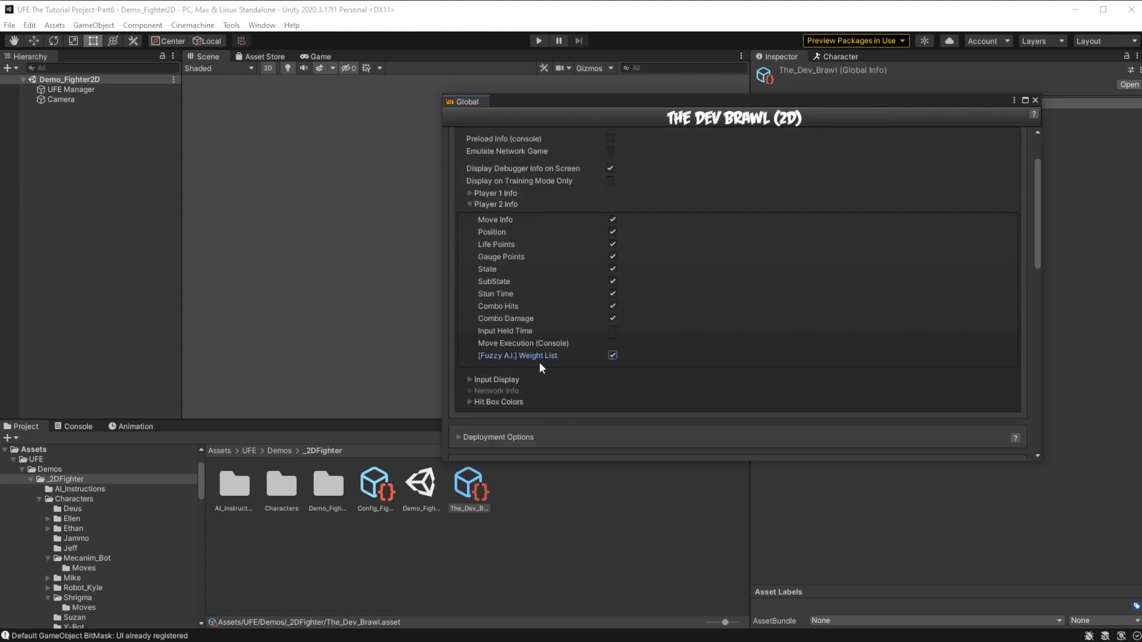
{"action": "key", "text": "ctrl+p"}
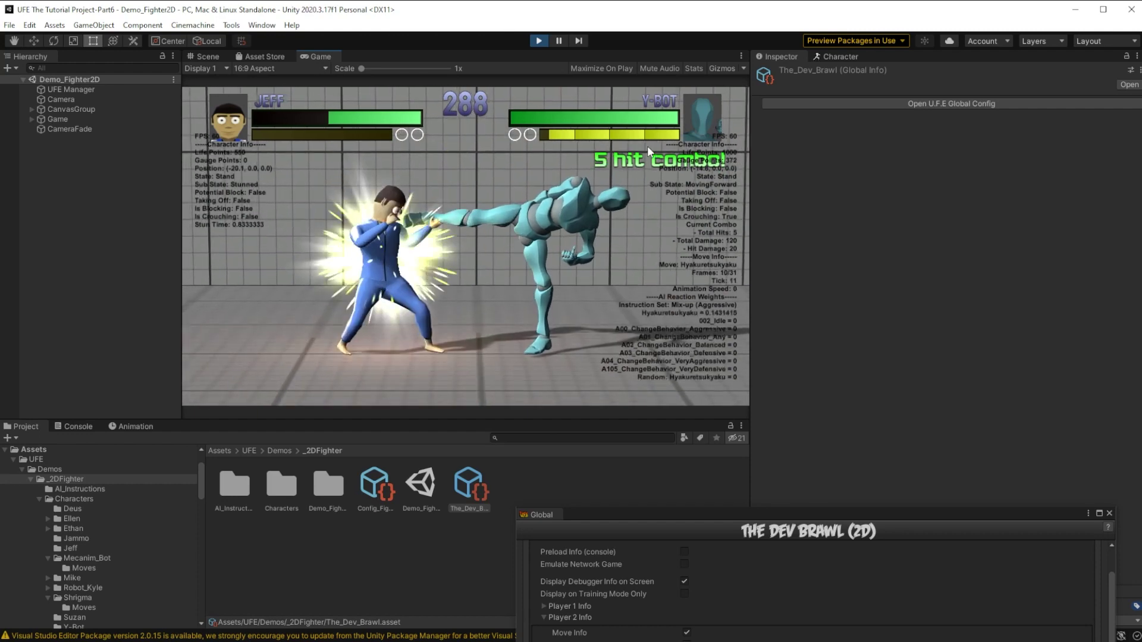
Pause the fight and widen the Game view to read Y-Bot's Mix-up (Aggressive) reaction weights.
{"action": "left_click", "coordinate": [559, 40]}
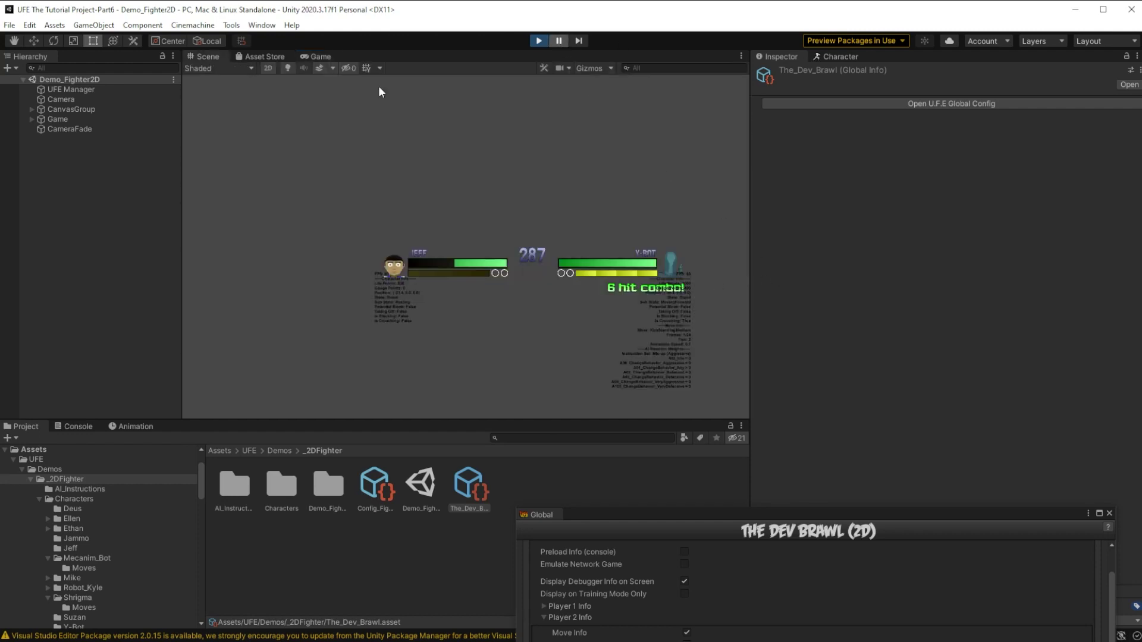
{"action": "left_click", "coordinate": [327, 57]}
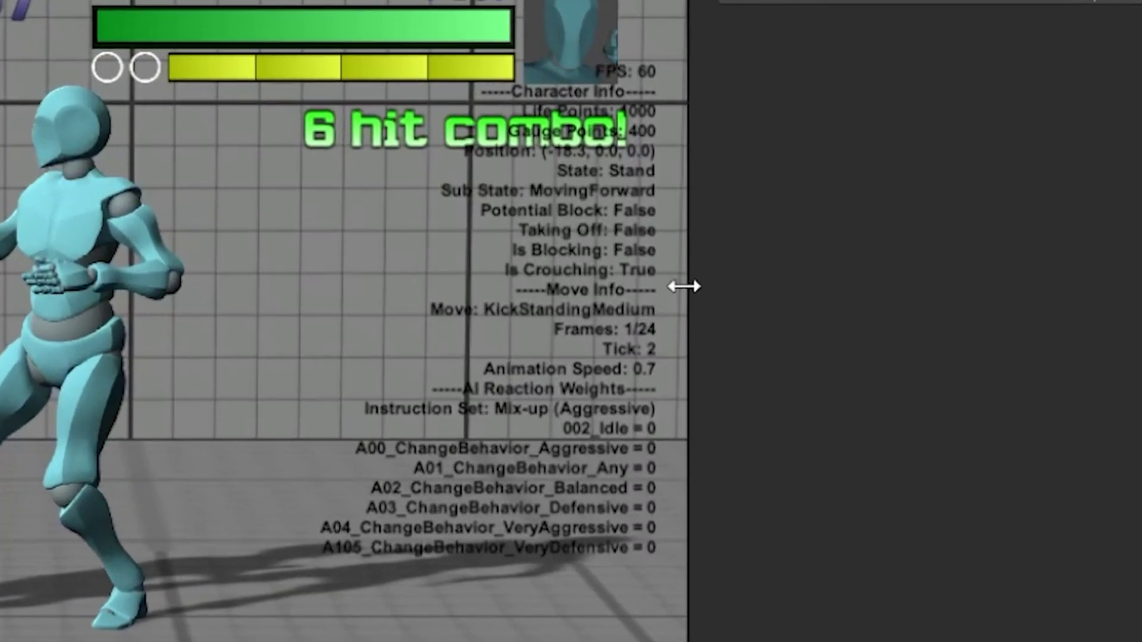
{"action": "left_click_drag", "start_coordinate": [684, 287], "coordinate": [951, 273]}
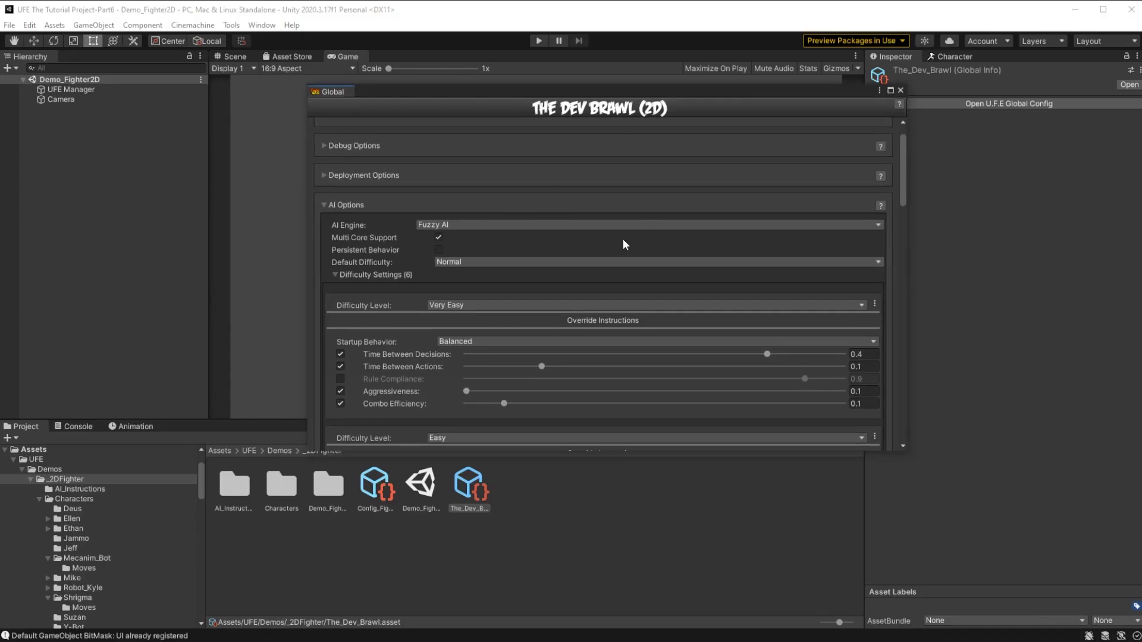
Scroll through the Fuzzy AI difficulty settings and open the AI Options online documentation.
{"action": "scroll", "coordinate": [612, 195], "scroll_direction": "down", "scroll_amount": 3}
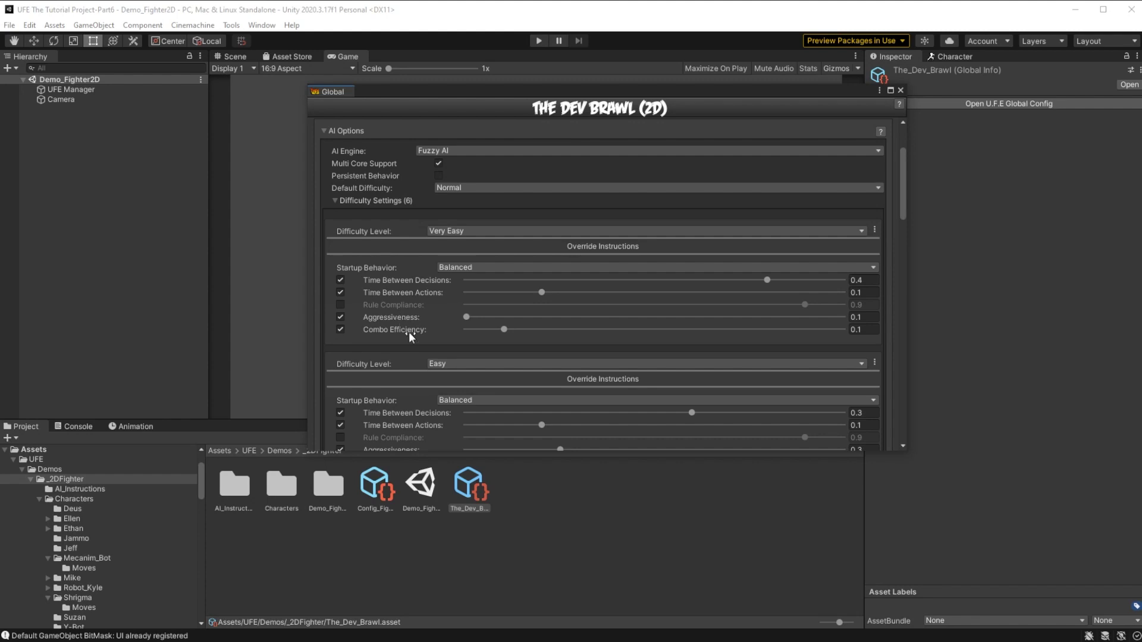
{"action": "scroll", "coordinate": [750, 305], "scroll_direction": "down", "scroll_amount": 1}
{"action": "scroll", "coordinate": [787, 303], "scroll_direction": "up", "scroll_amount": 4}
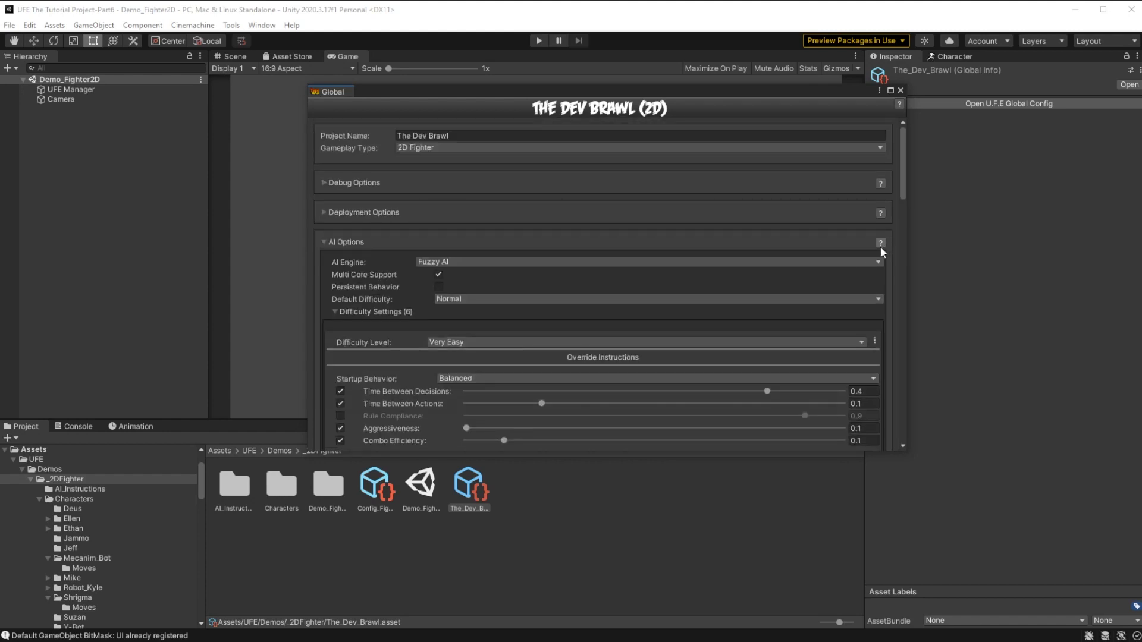
{"action": "left_click", "coordinate": [880, 244]}
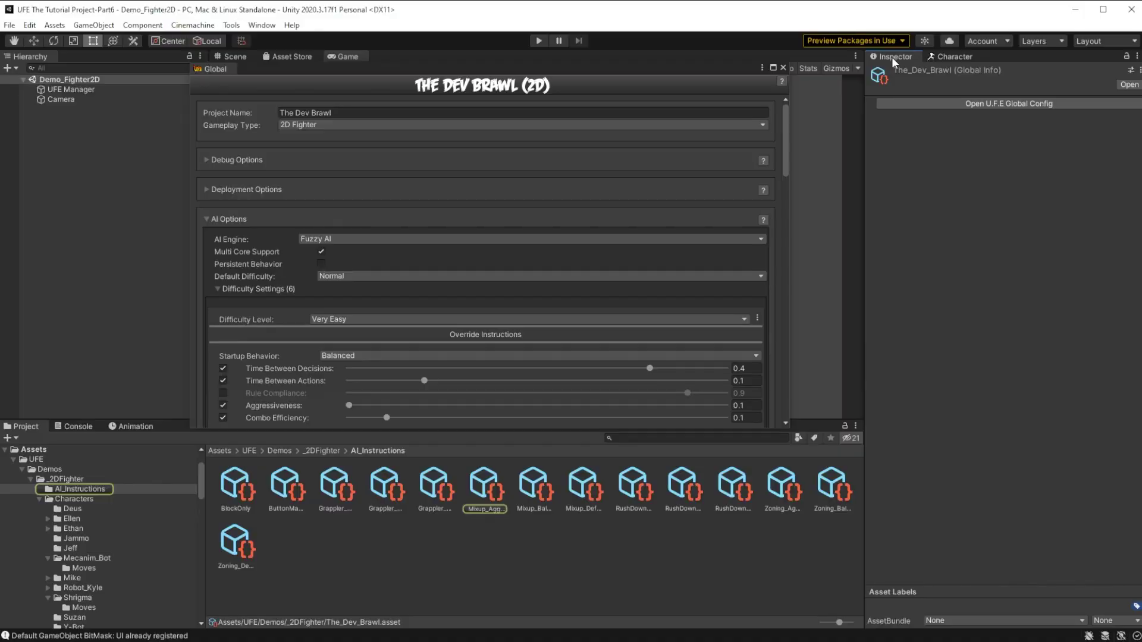
Locate Y-Bot's Mixup_Aggressive instructions file, open it in the A.I. editor, and dock that window beside the Inspector.
{"action": "left_click", "coordinate": [948, 55]}
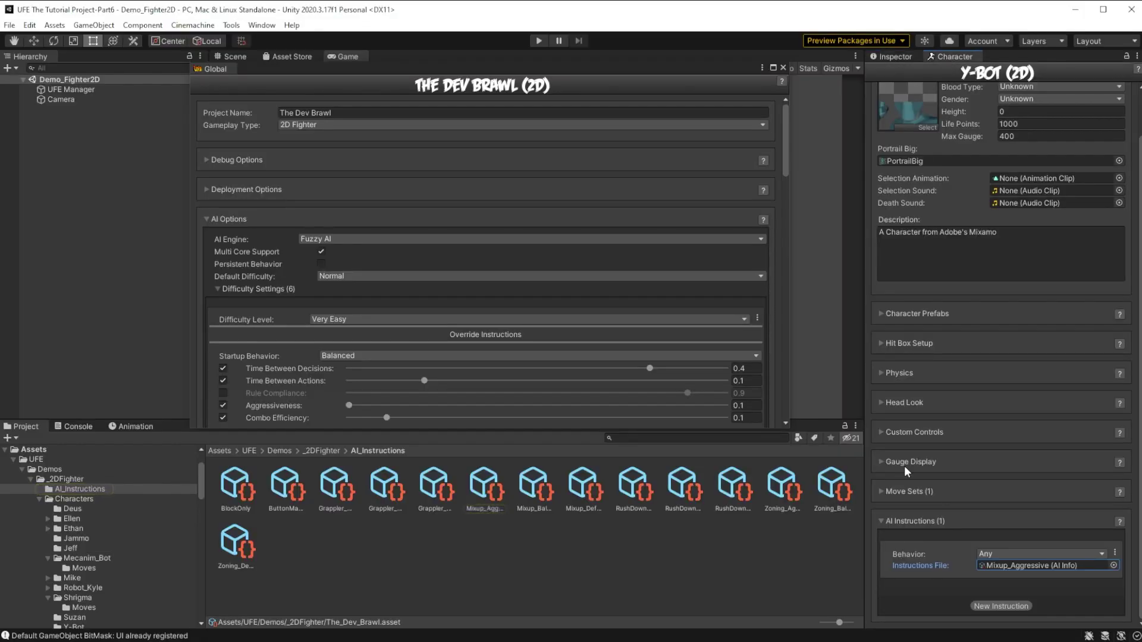
{"action": "left_click", "coordinate": [988, 565]}
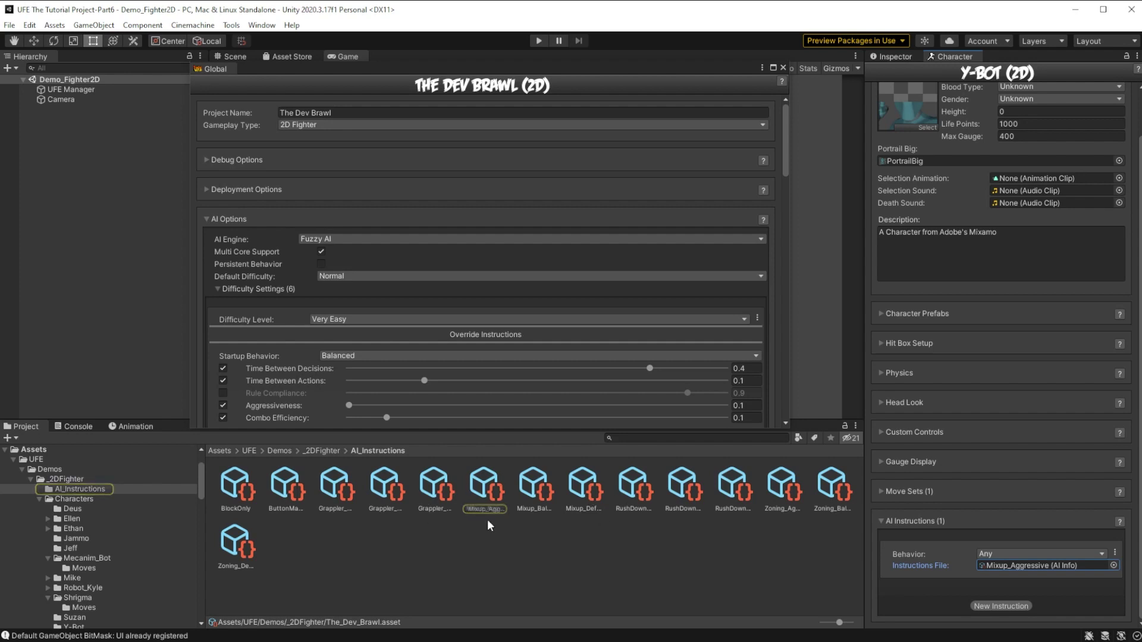
{"action": "left_click", "coordinate": [485, 488]}
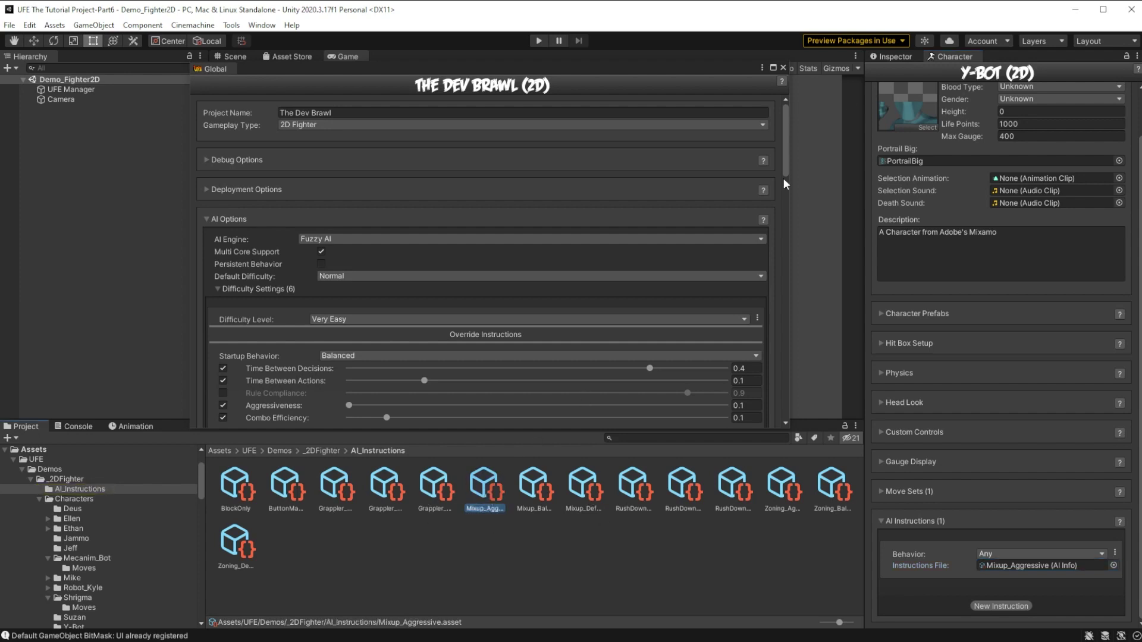
{"action": "left_click", "coordinate": [905, 56]}
{"action": "left_click", "coordinate": [954, 103]}
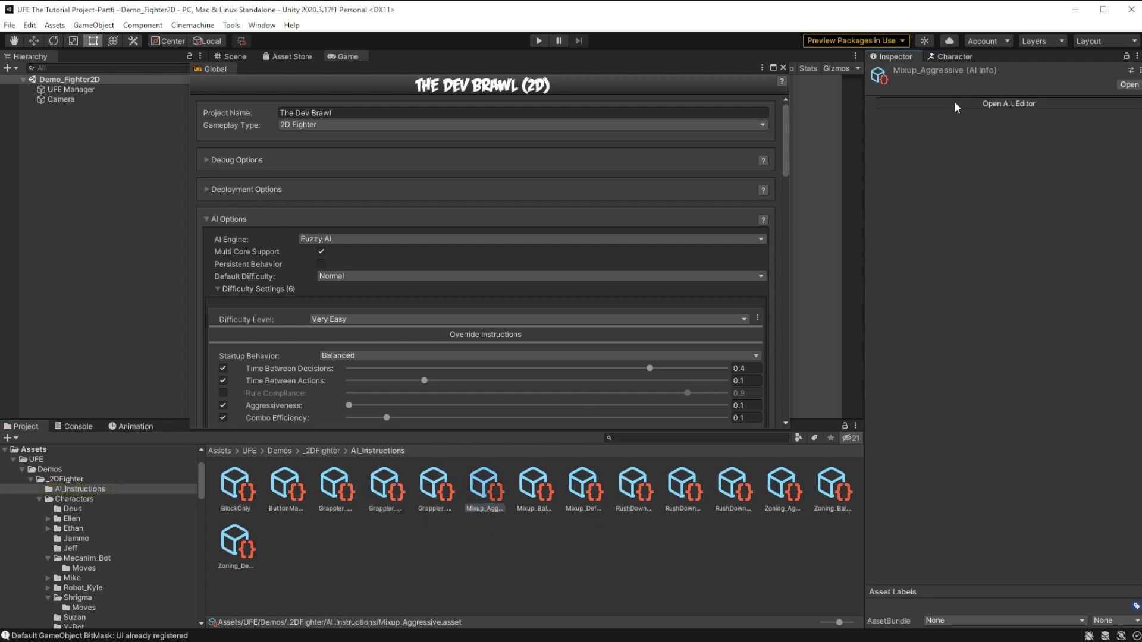
{"action": "left_click_drag", "start_coordinate": [899, 83], "coordinate": [945, 57]}
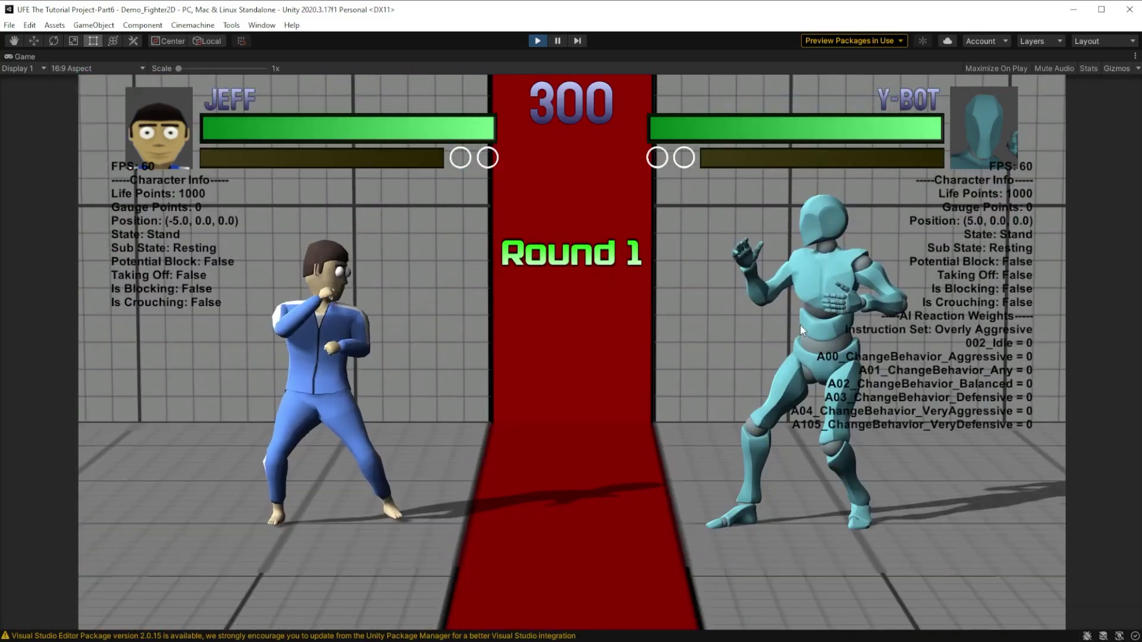
Back off and crouch-block as Jeff, set Block High's condition target to Opponent, then stop Play.
{"action": "key", "text": "Left"}
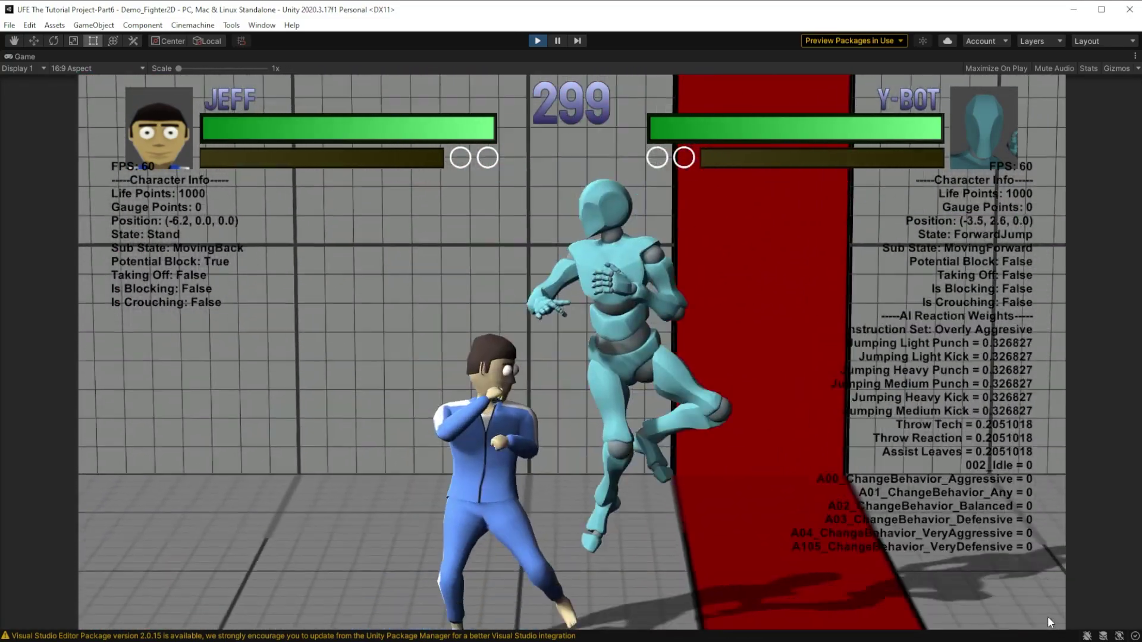
{"action": "key", "text": "Down"}
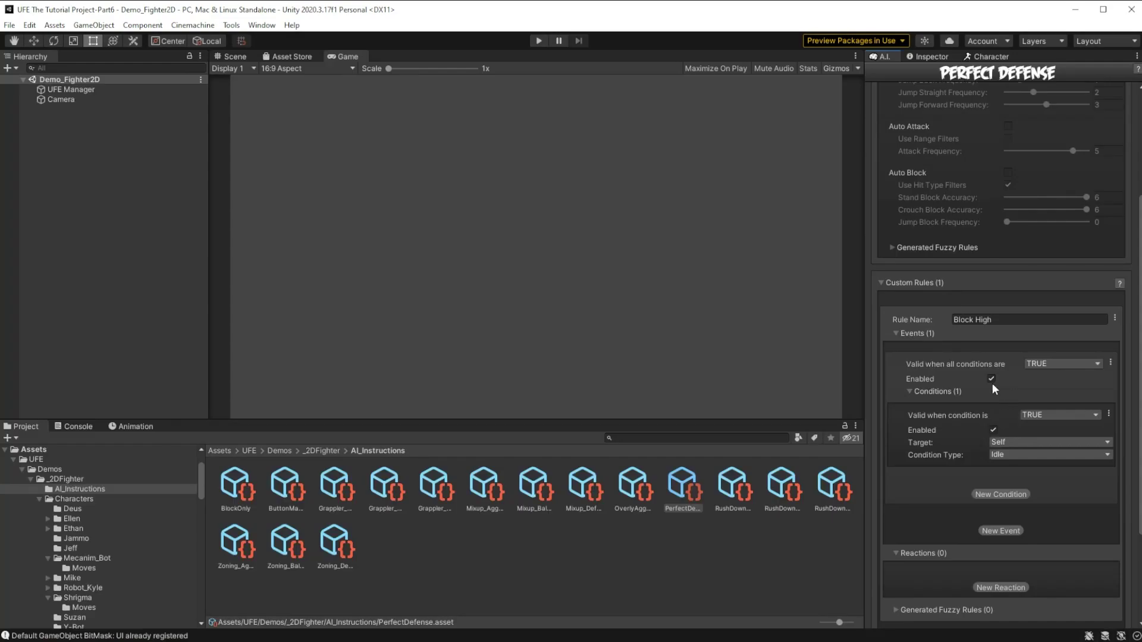
{"action": "scroll", "coordinate": [992, 330], "scroll_direction": "down", "scroll_amount": 4}
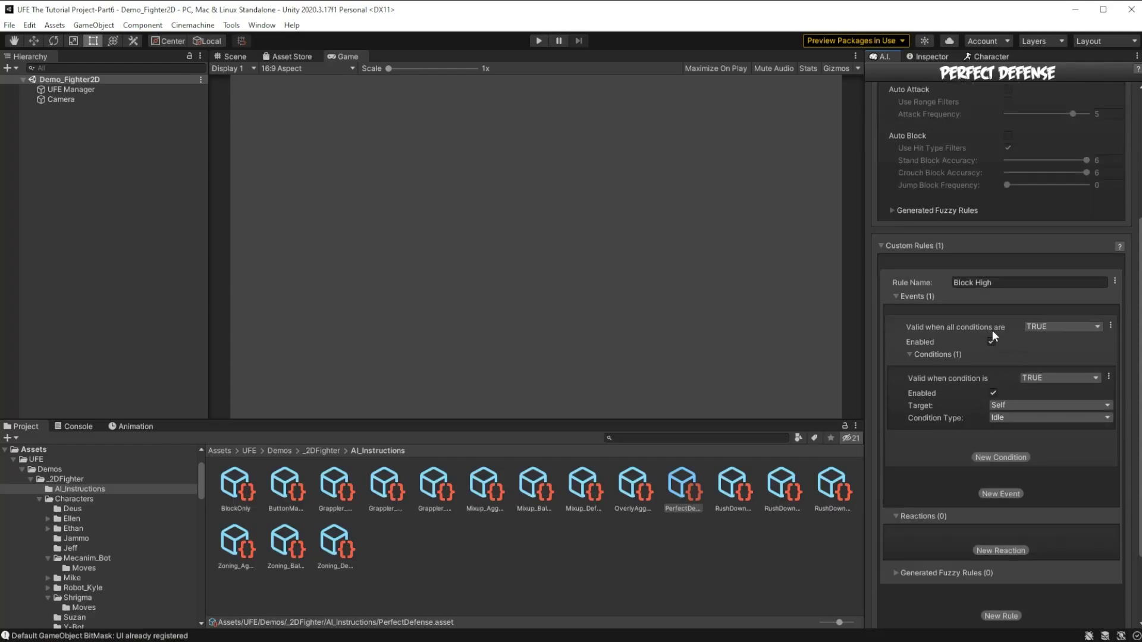
{"action": "left_click", "coordinate": [1005, 327]}
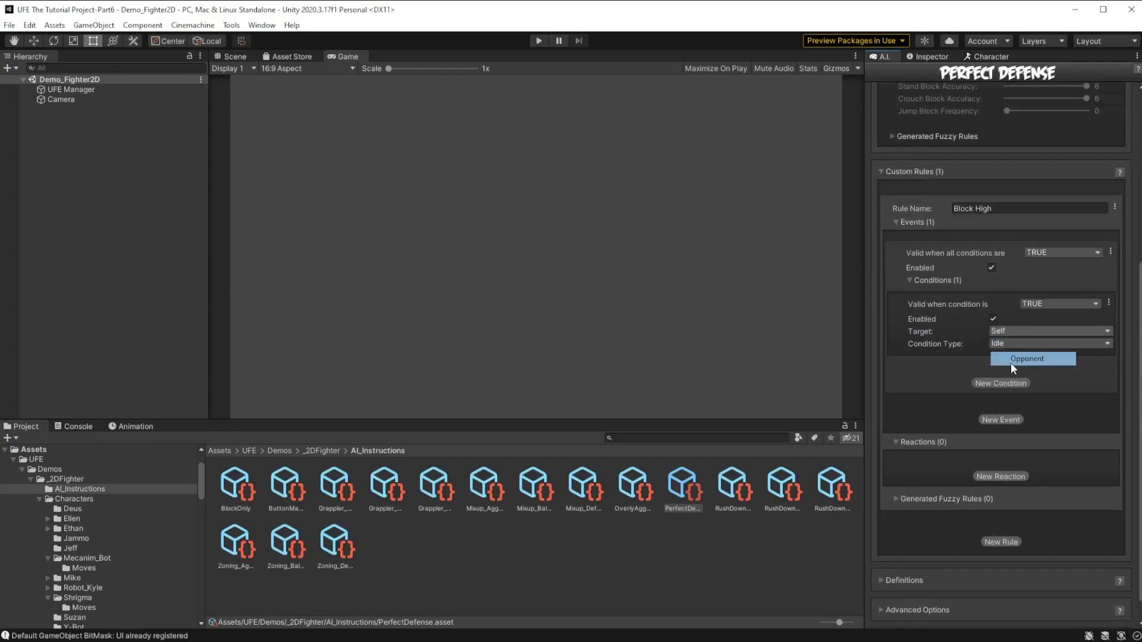
{"action": "left_click", "coordinate": [1011, 358]}
{"action": "left_click", "coordinate": [1004, 345]}
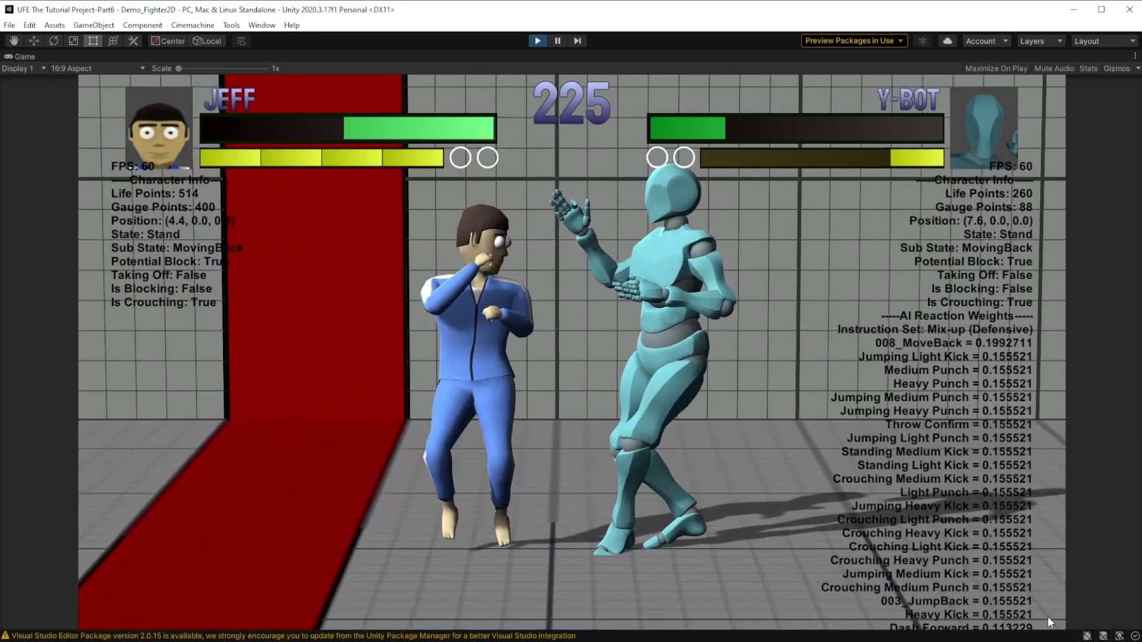
{"action": "key", "text": "ctrl+p"}
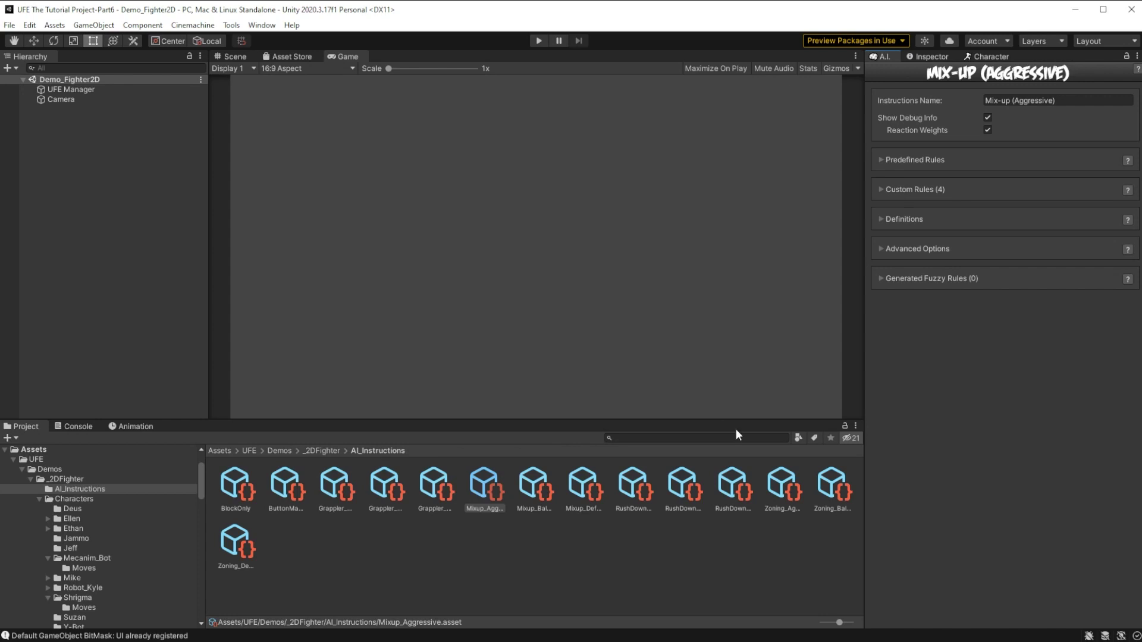
Create a new U.F.E. A.I. File in AI_Instructions named OverlyAggresive.
{"action": "right_click", "coordinate": [415, 572]}
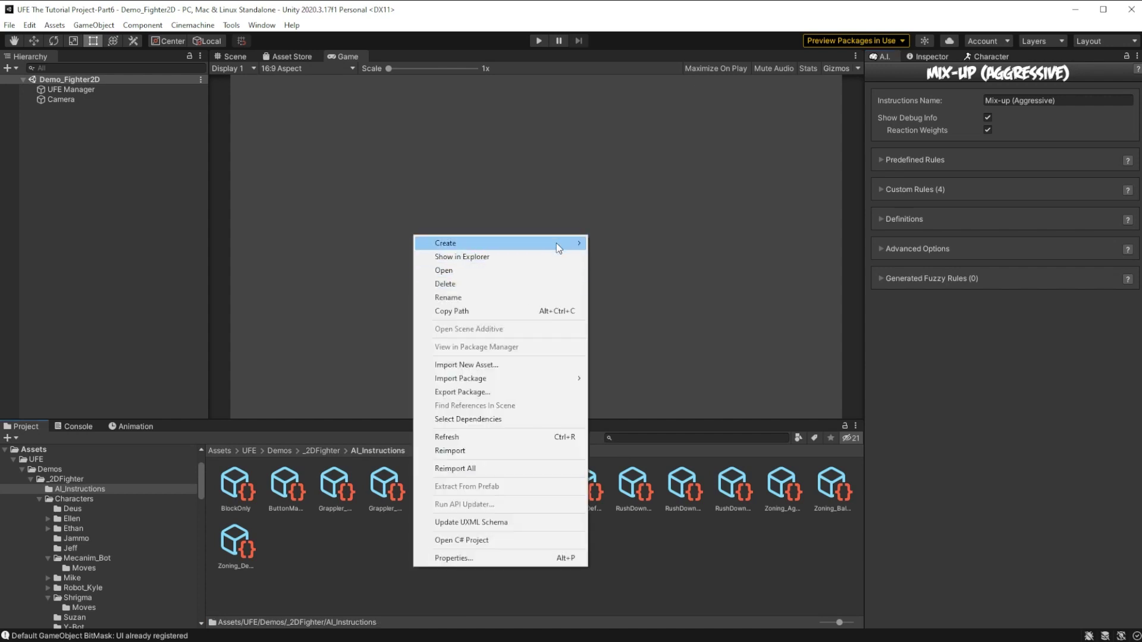
{"action": "mouse_move", "coordinate": [556, 243]}
{"action": "mouse_move", "coordinate": [686, 619]}
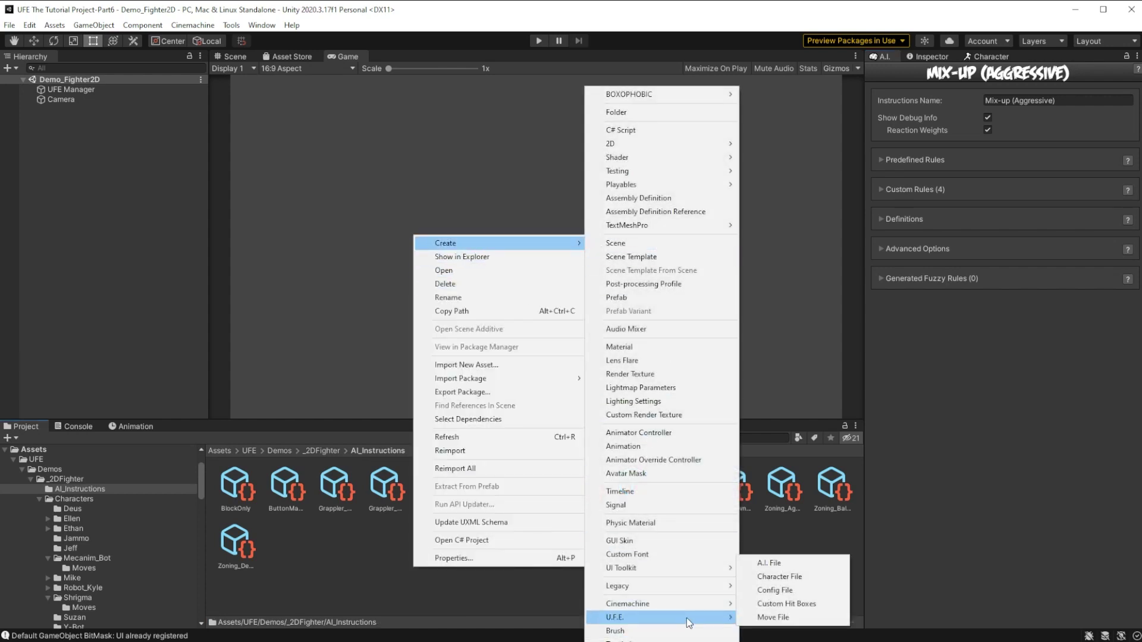
{"action": "left_click", "coordinate": [786, 560]}
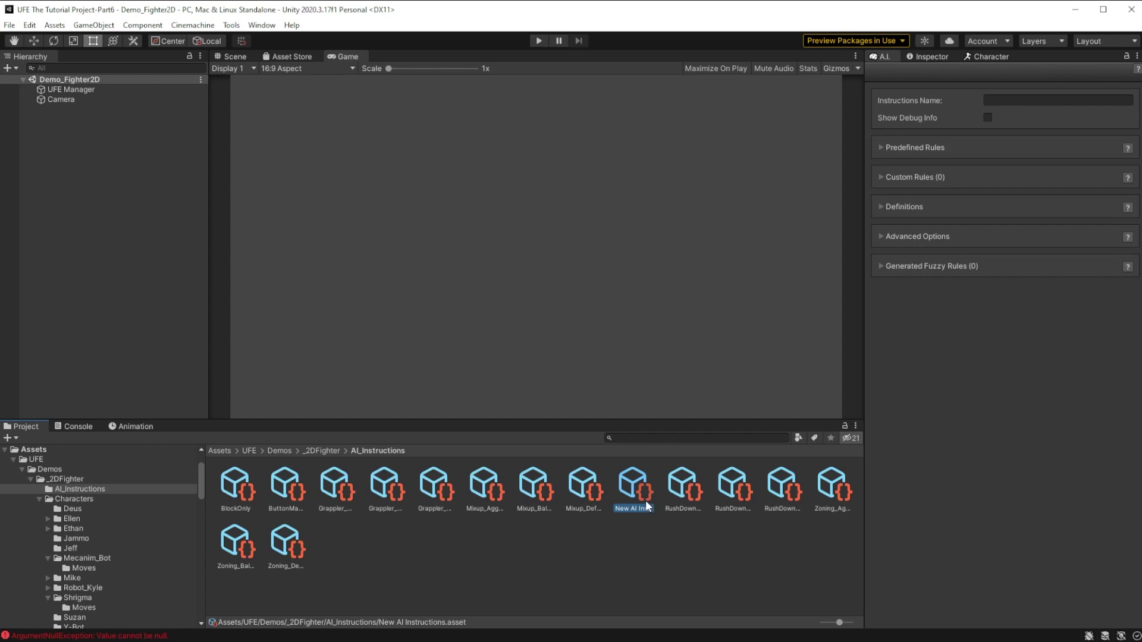
{"action": "type", "text": "OverlyAggresive"}
{"action": "key", "text": "Return"}
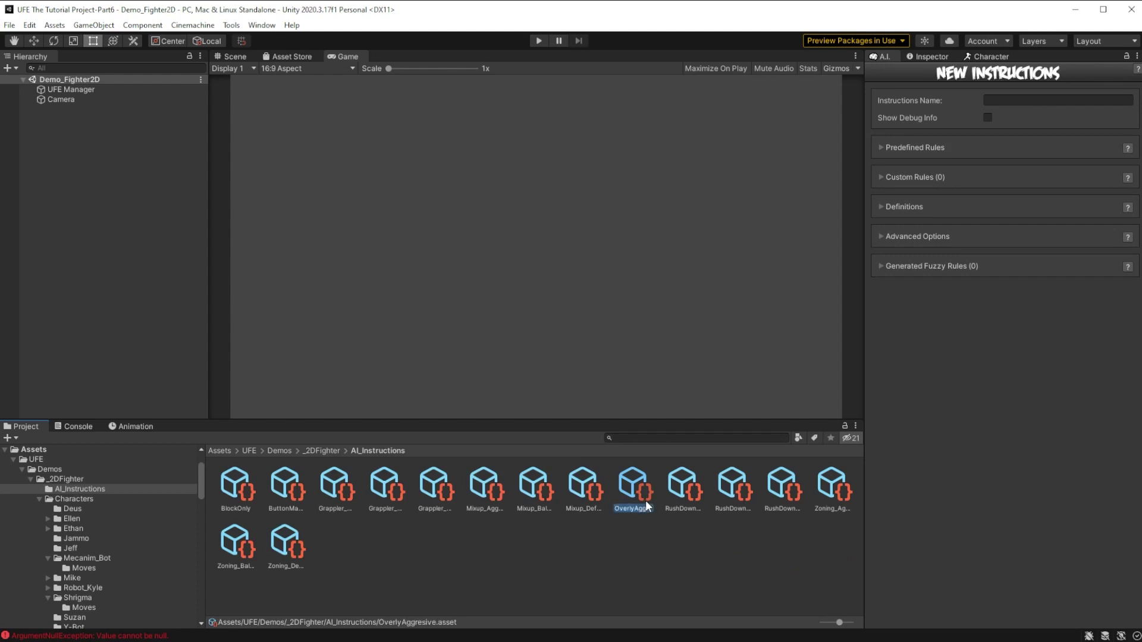
Set the Instructions Name to 'Overly Aggresive', enable Show Debug Info, and expand Predefined Rules.
{"action": "left_click", "coordinate": [1023, 101]}
{"action": "type", "text": "Overly Aggresive"}
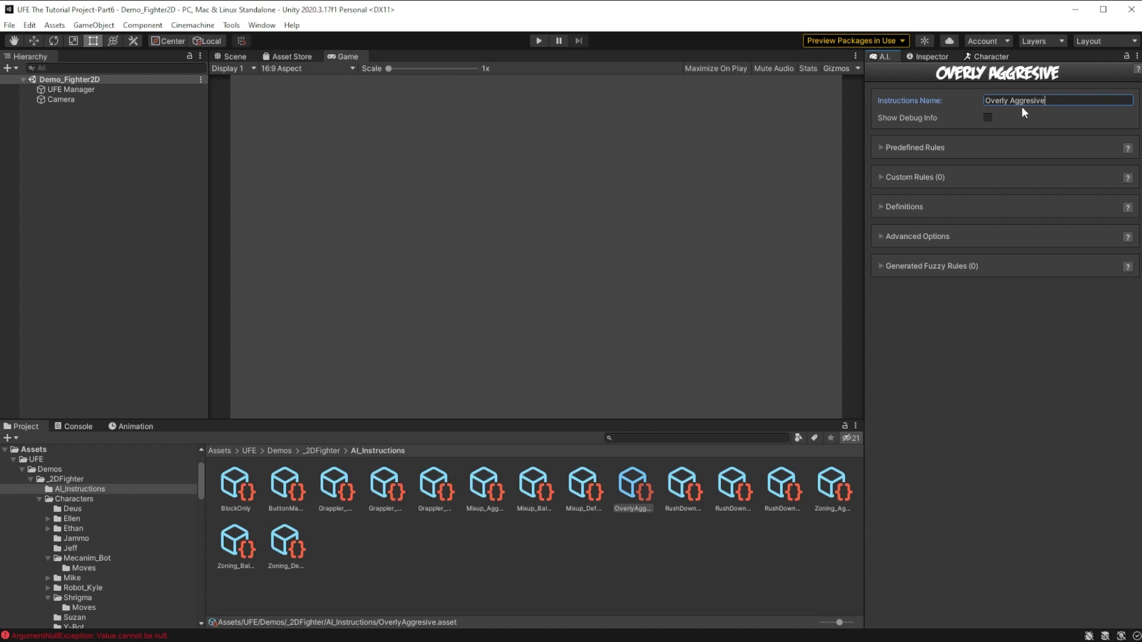
{"action": "left_click", "coordinate": [987, 117]}
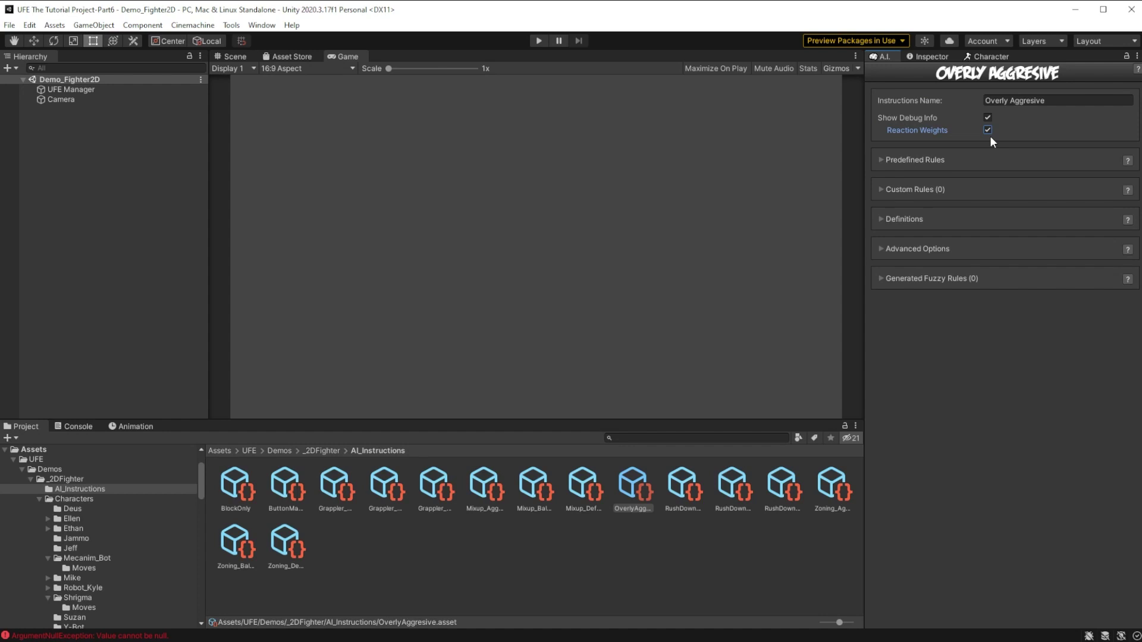
{"action": "left_click", "coordinate": [881, 159]}
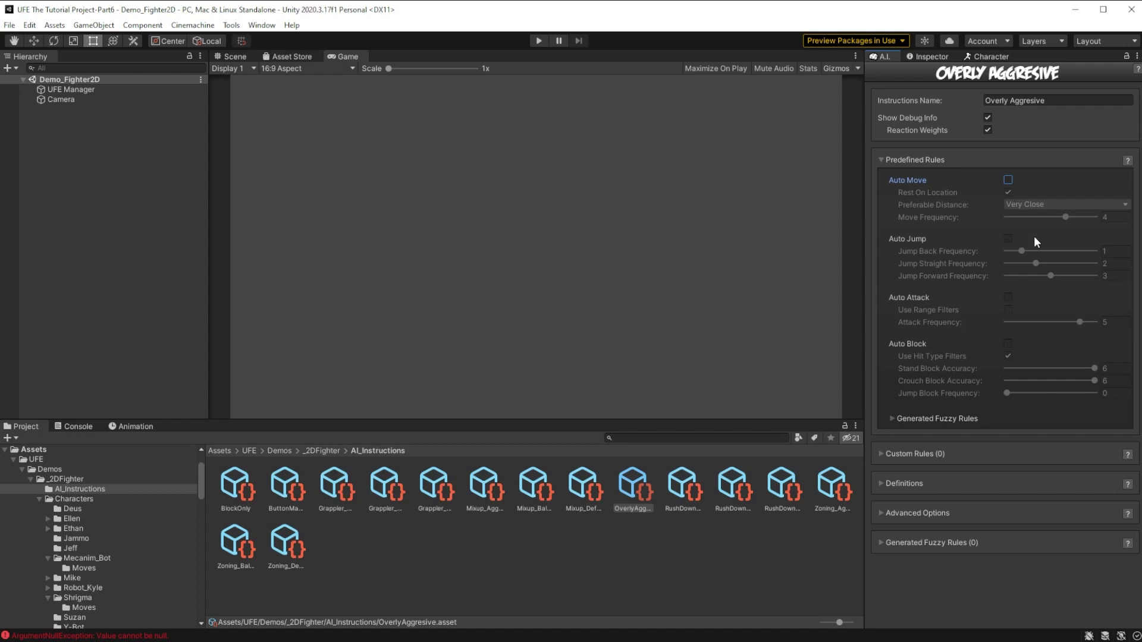
Enable Auto Move at Very Close distance and Auto Jump with back and straight 0, forward 5.
{"action": "left_click", "coordinate": [1008, 180]}
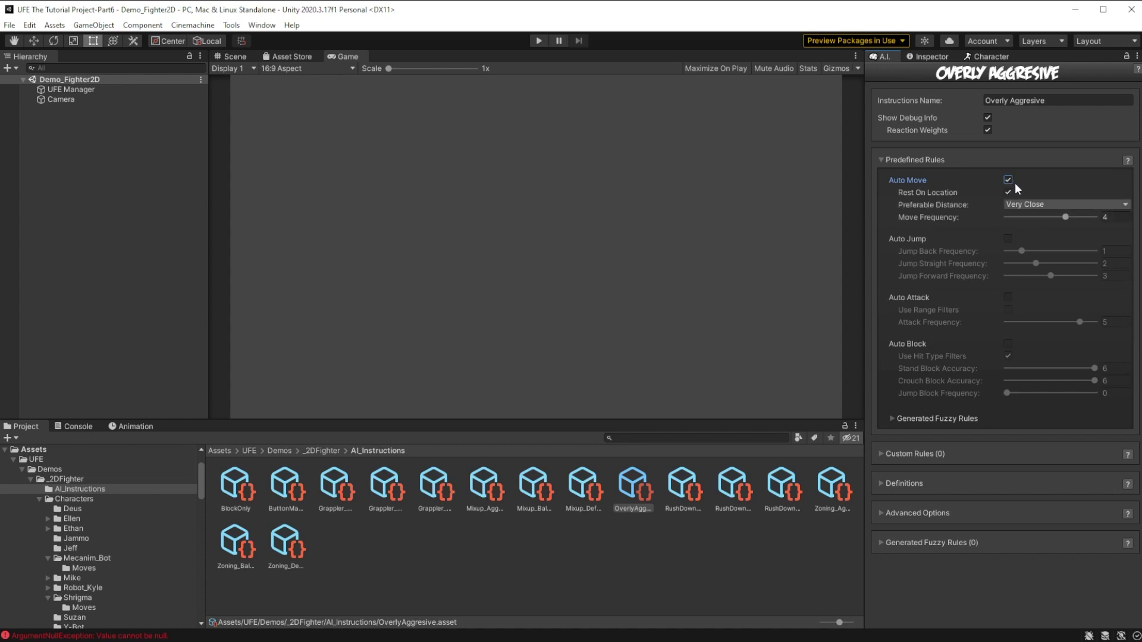
{"action": "left_click", "coordinate": [1076, 205]}
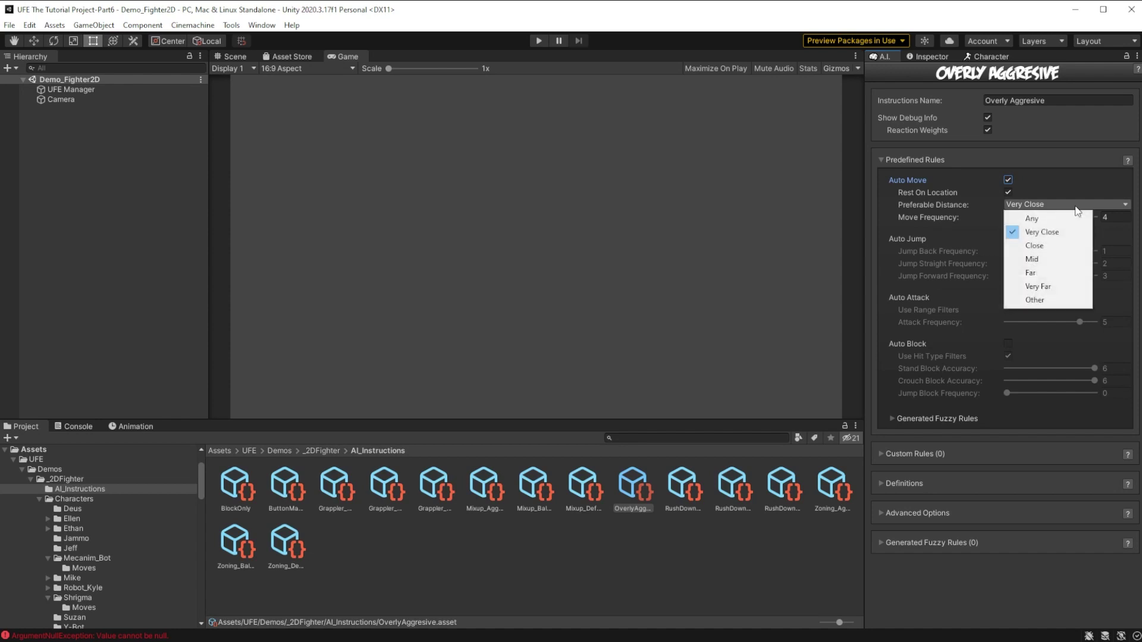
{"action": "left_click", "coordinate": [1056, 229]}
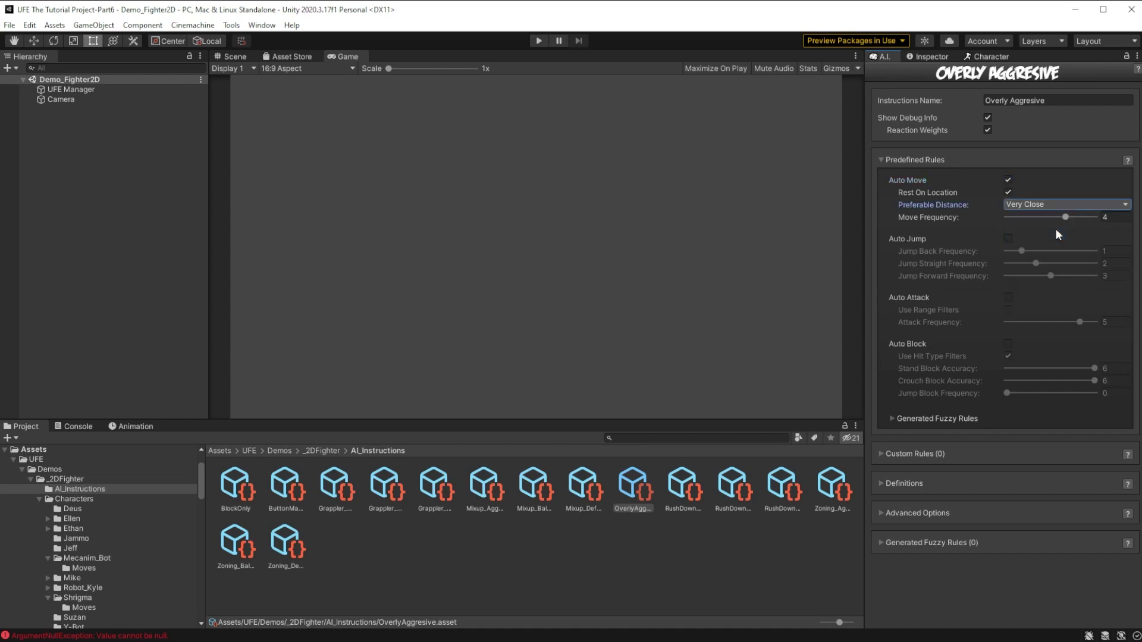
{"action": "left_click", "coordinate": [1007, 238]}
{"action": "left_click_drag", "start_coordinate": [1021, 252], "coordinate": [997, 257]}
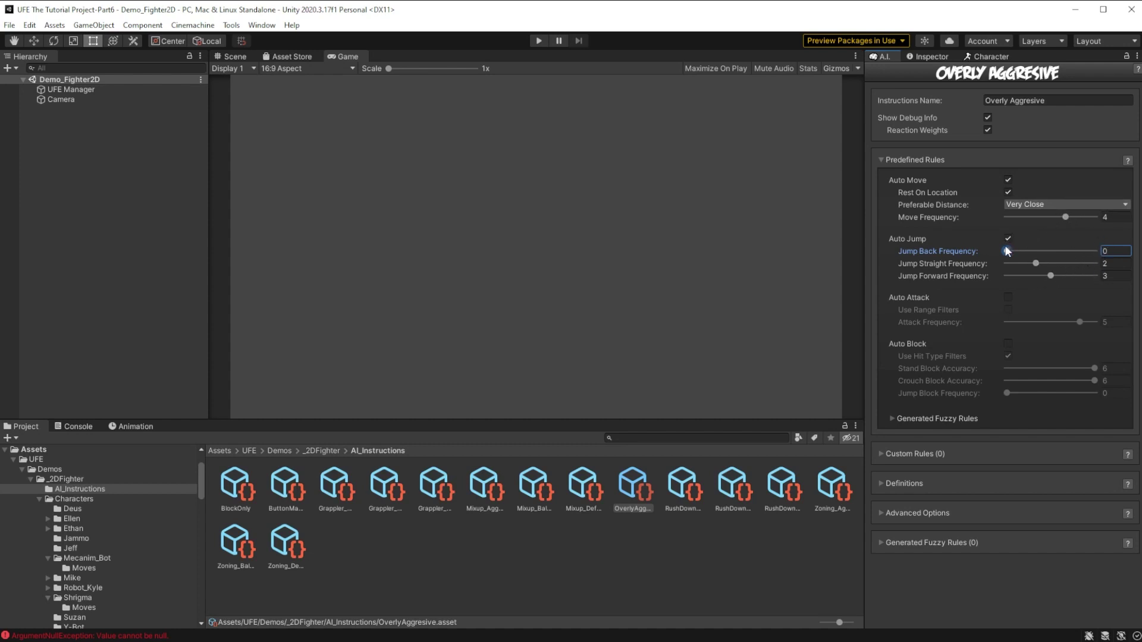
{"action": "mouse_move", "coordinate": [1005, 248]}
{"action": "left_mouse_down"}
{"action": "mouse_move", "coordinate": [1024, 252]}
{"action": "mouse_move", "coordinate": [997, 251]}
{"action": "left_mouse_up"}
{"action": "left_click_drag", "start_coordinate": [1038, 266], "coordinate": [1071, 277]}
{"action": "key", "text": "Tab"}
Enable Auto Attack with frequency 6 and Use Range Filters.
{"action": "left_click", "coordinate": [1009, 298]}
{"action": "left_click", "coordinate": [1079, 323]}
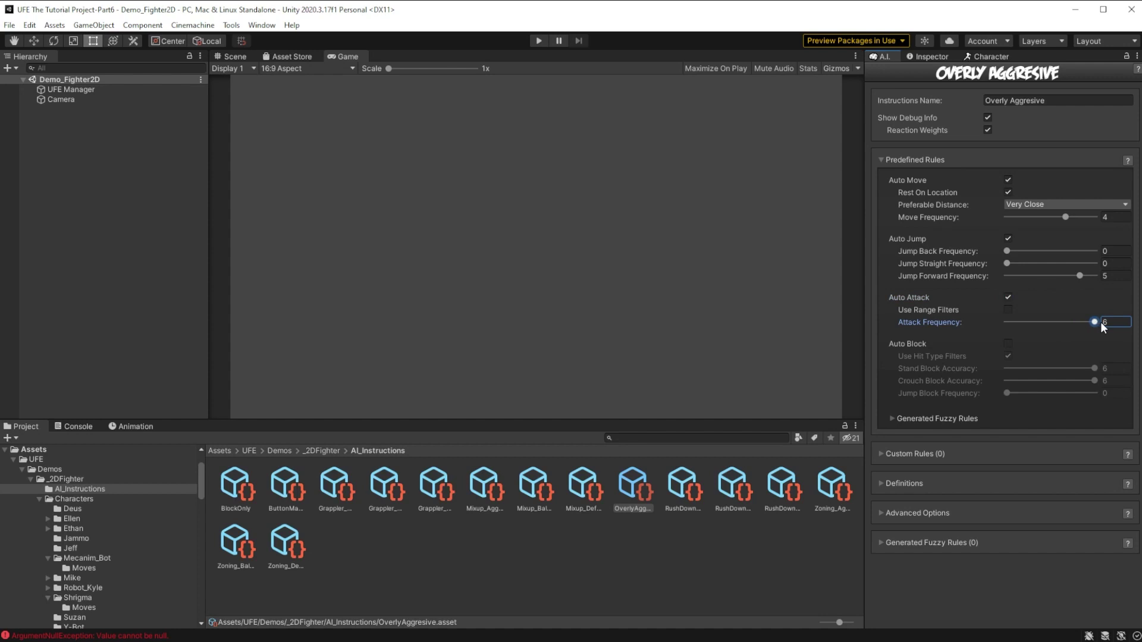
{"action": "left_click", "coordinate": [1008, 310]}
Expand Generated Fuzzy Rules and scroll through rules such as Far distance making MoveForward TheBestOption.
{"action": "left_click", "coordinate": [891, 419]}
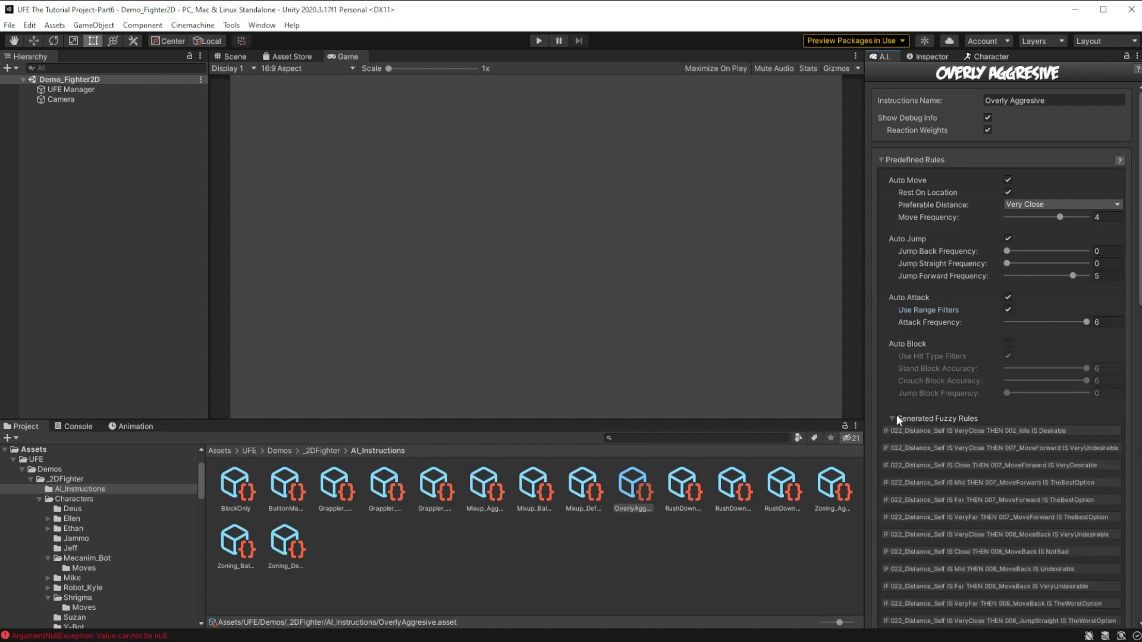
{"action": "scroll", "coordinate": [934, 327], "scroll_direction": "down", "scroll_amount": 5}
{"action": "scroll", "coordinate": [952, 357], "scroll_direction": "down", "scroll_amount": 1}
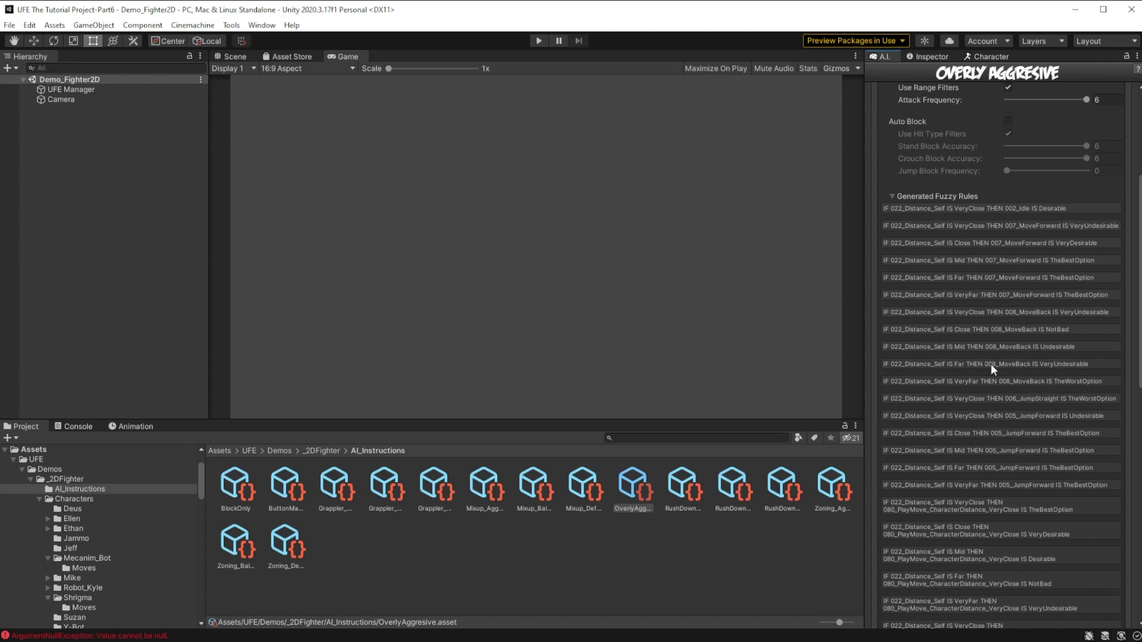
{"action": "scroll", "coordinate": [990, 363], "scroll_direction": "down", "scroll_amount": 3}
{"action": "scroll", "coordinate": [969, 436], "scroll_direction": "up", "scroll_amount": 7}
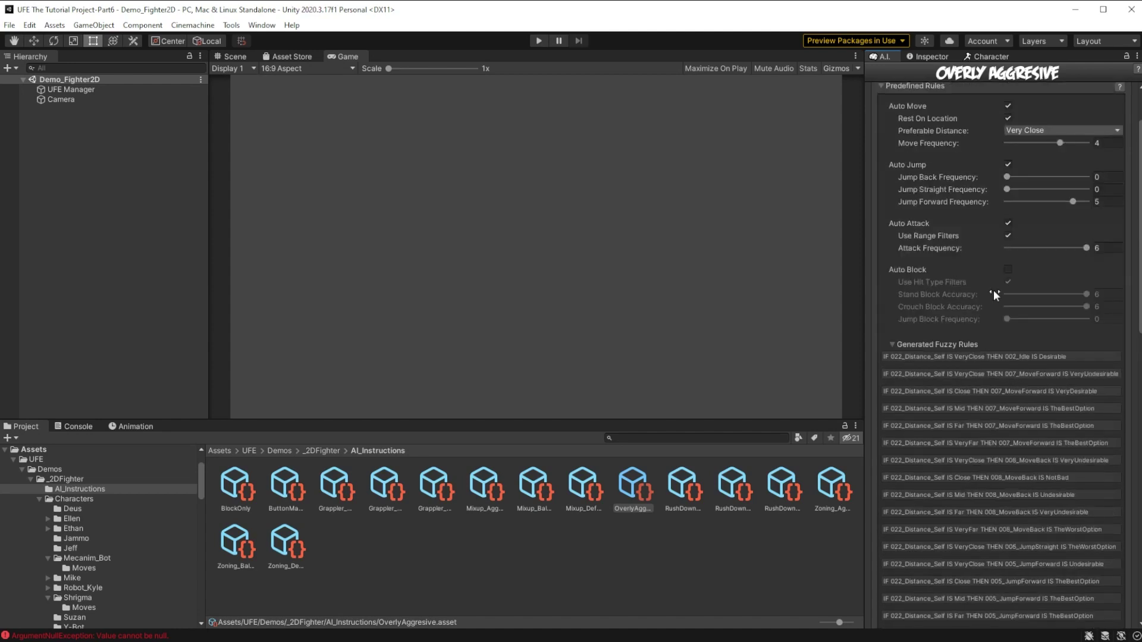
{"action": "scroll", "coordinate": [1006, 286], "scroll_direction": "up", "scroll_amount": 3}
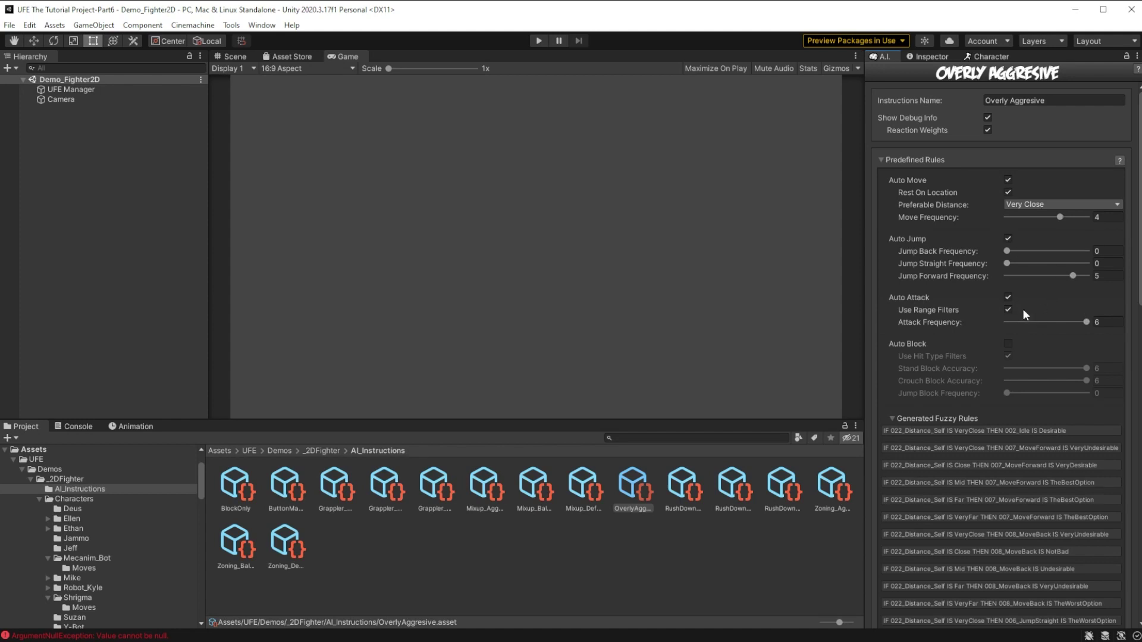
{"action": "scroll", "coordinate": [1022, 308], "scroll_direction": "down", "scroll_amount": 4}
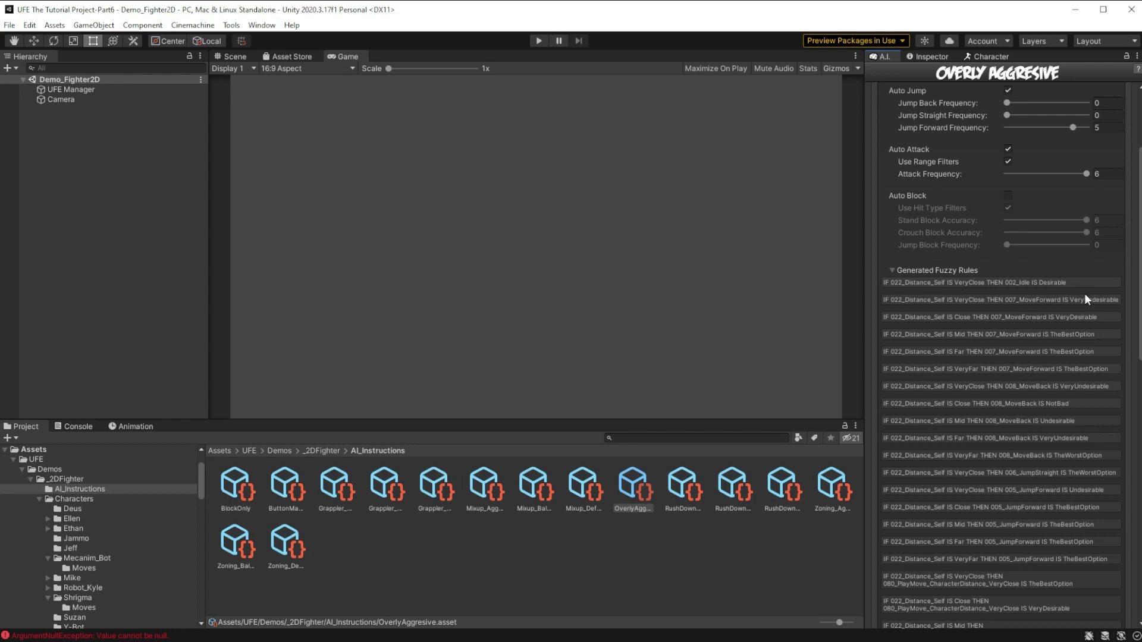
{"action": "scroll", "coordinate": [1084, 294], "scroll_direction": "down", "scroll_amount": 2}
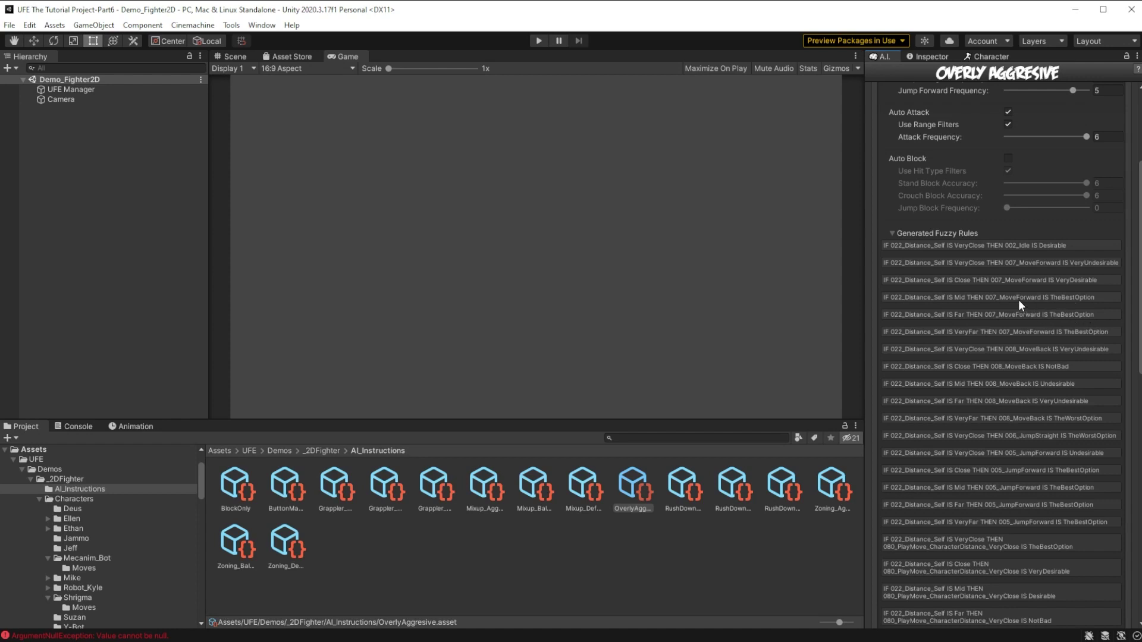
{"action": "scroll", "coordinate": [1006, 368], "scroll_direction": "down", "scroll_amount": 3}
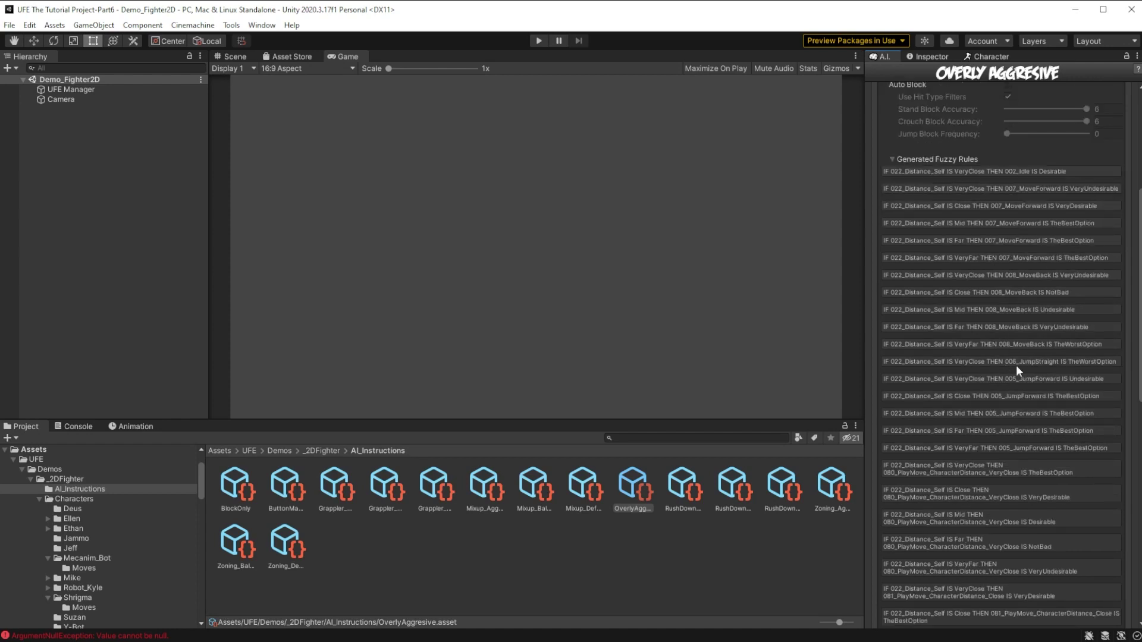
Assign OverlyAggresive as Y-Bot's AI Instructions File in the Character tab.
{"action": "scroll", "coordinate": [994, 321], "scroll_direction": "up", "scroll_amount": 10}
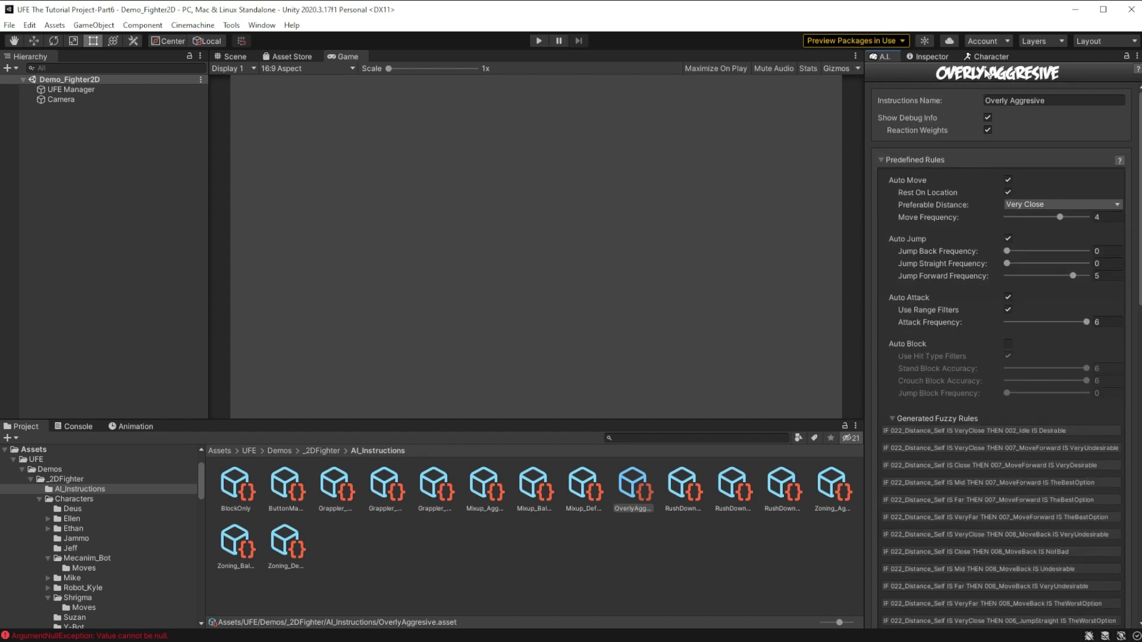
{"action": "left_click", "coordinate": [988, 55]}
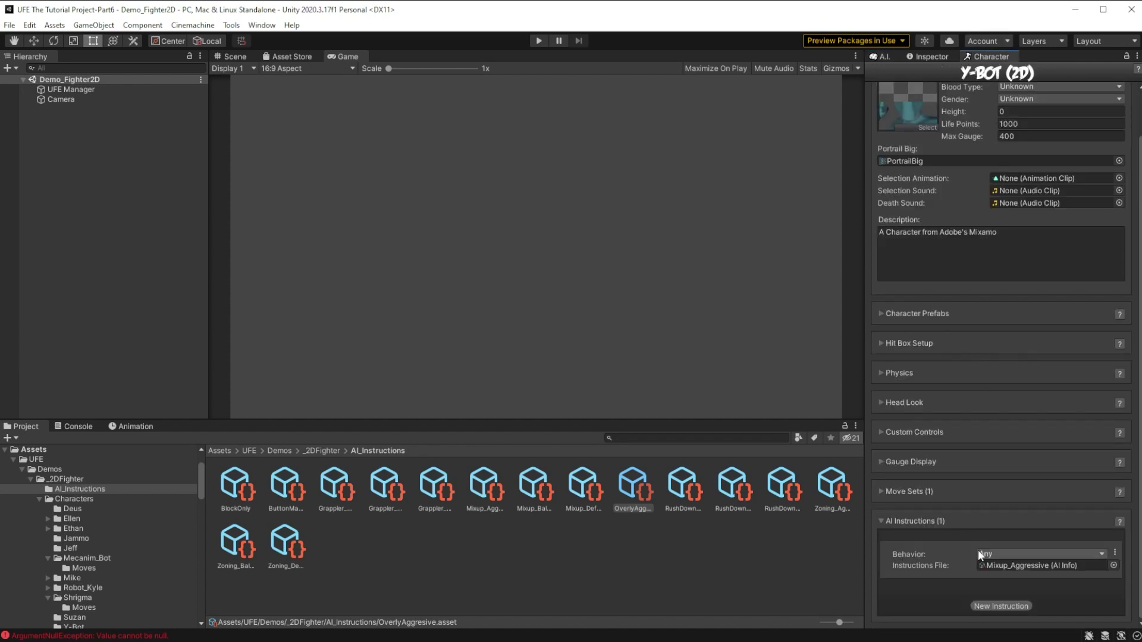
{"action": "left_click", "coordinate": [988, 564]}
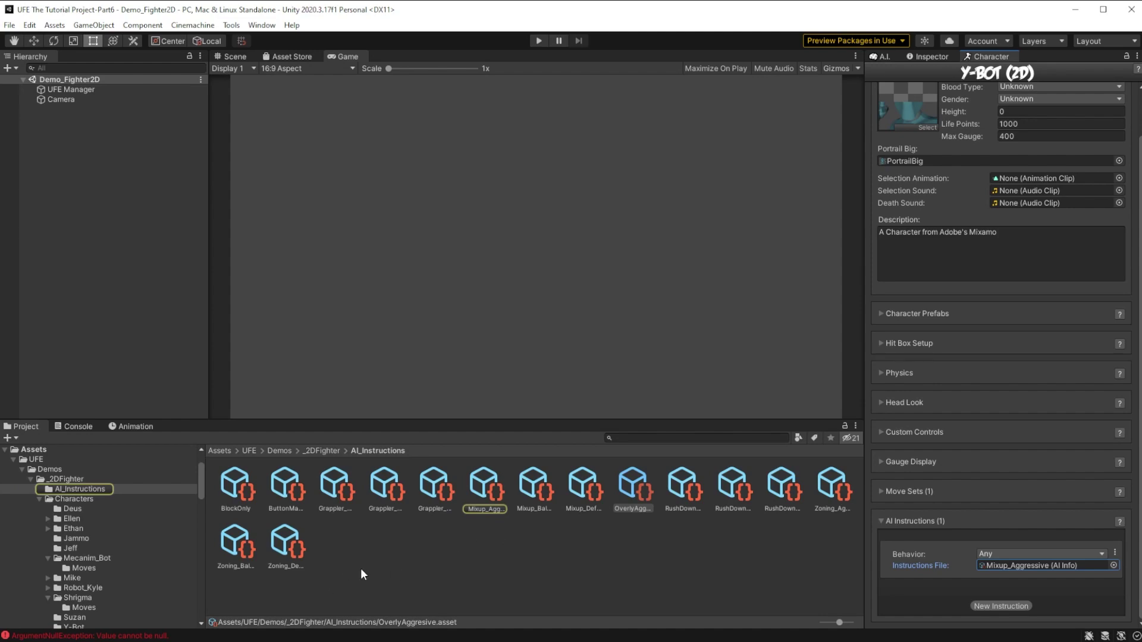
{"action": "left_click_drag", "start_coordinate": [630, 499], "coordinate": [1004, 565]}
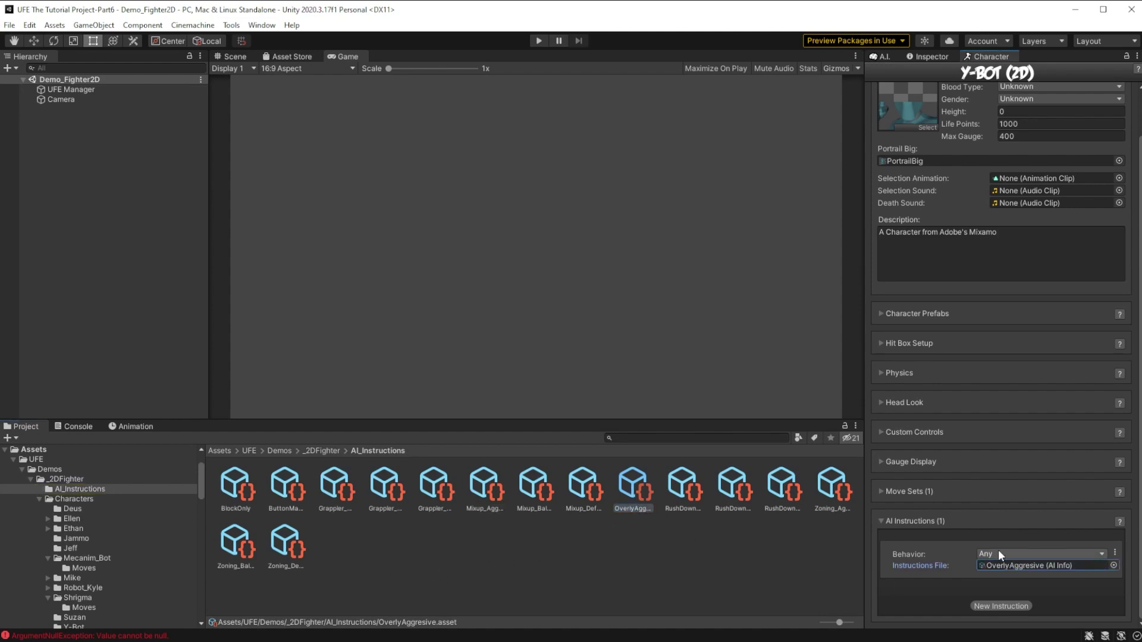
Start Play and hit Y-Bot with one light and two heavy fireballs as Jeff.
{"action": "left_click", "coordinate": [538, 39]}
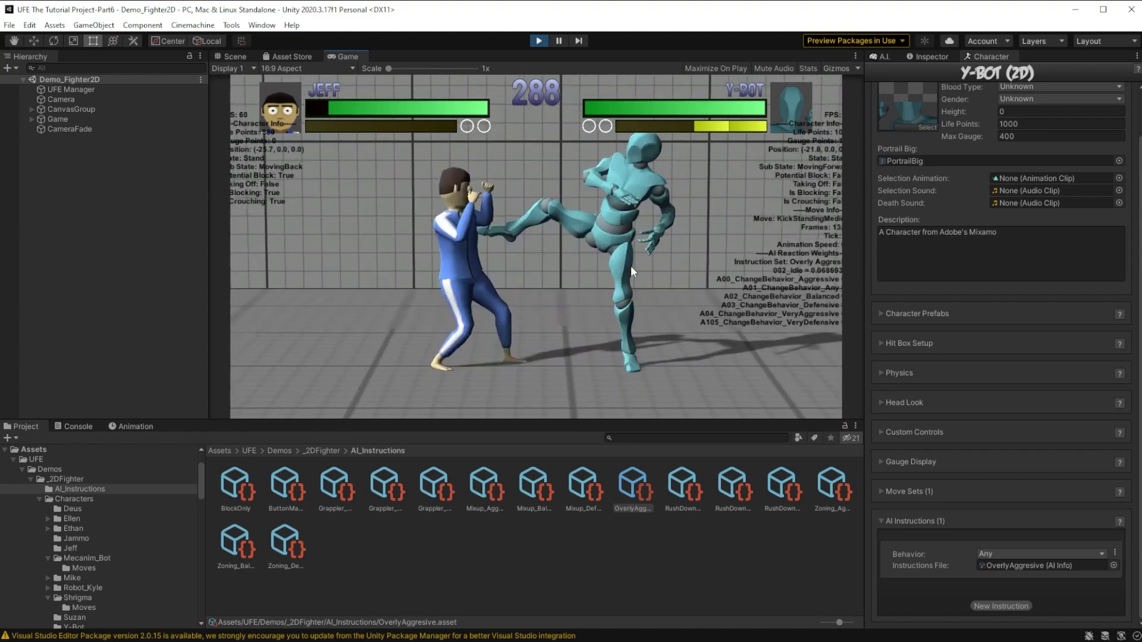
{"action": "key", "text": "Down"}
{"action": "key", "text": "Right"}
{"action": "key", "text": "z"}
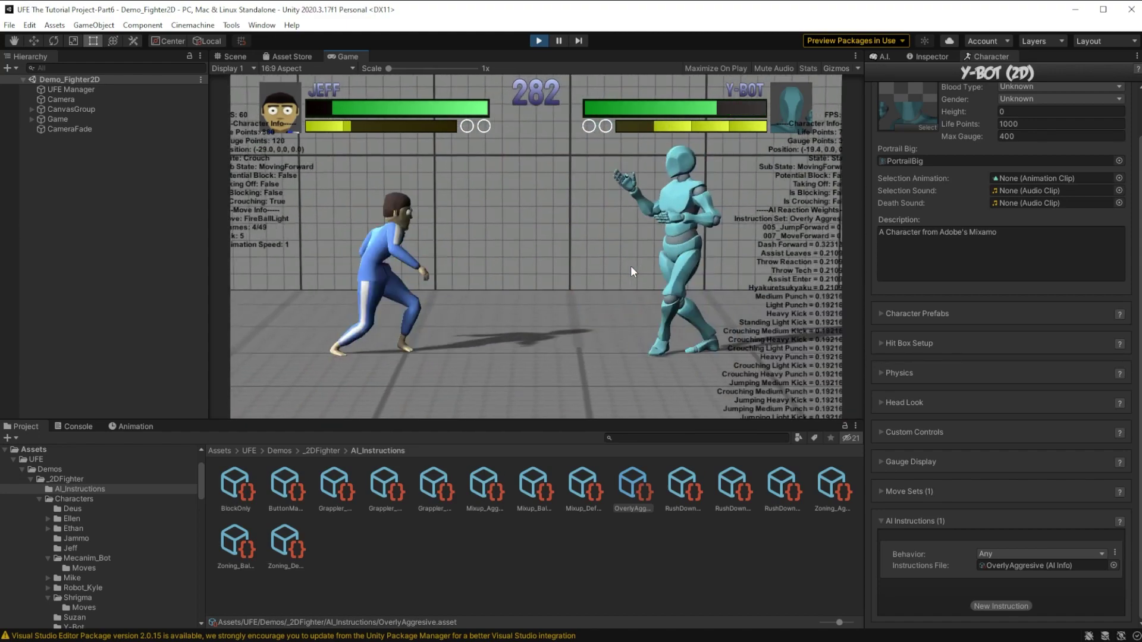
{"action": "key", "text": "Down"}
{"action": "key", "text": "Right"}
{"action": "key", "text": "x"}
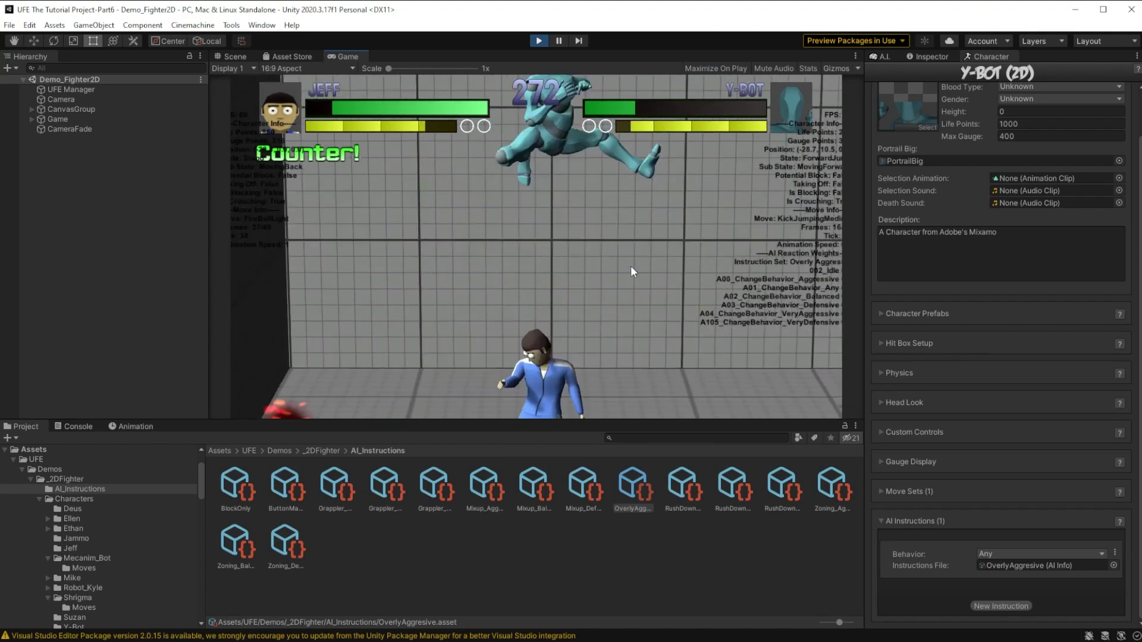
{"action": "key", "text": "Down"}
{"action": "key", "text": "Right"}
{"action": "key", "text": "x"}
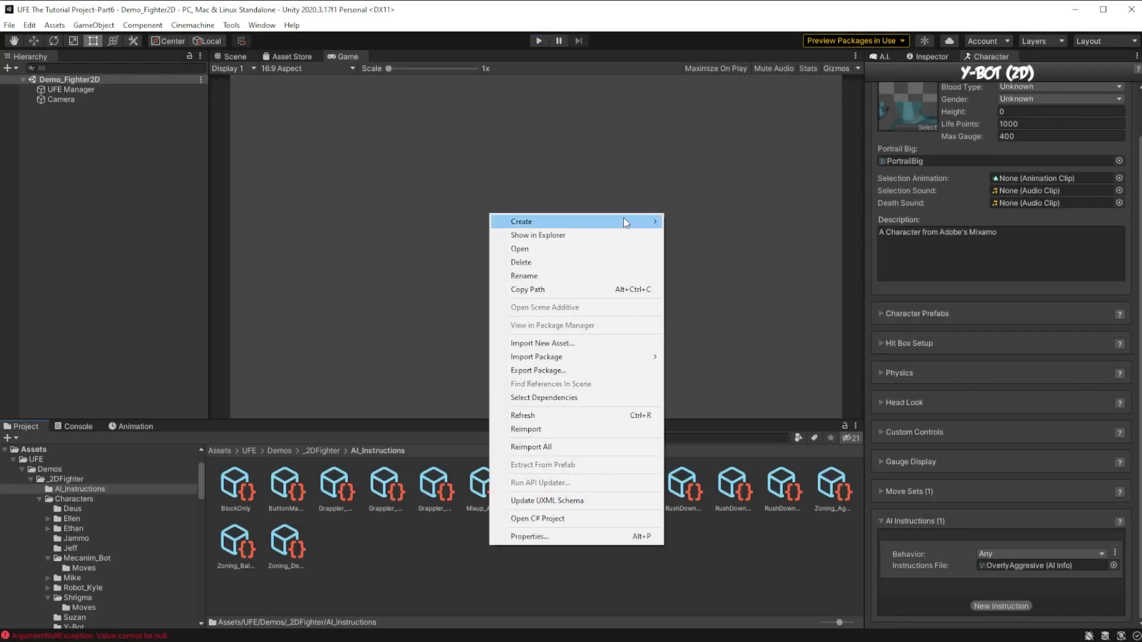
Stop the match and create a new A.I. file named PerfectDefense.
{"action": "left_click", "coordinate": [859, 566]}
{"action": "type", "text": "Perfect Defen"}
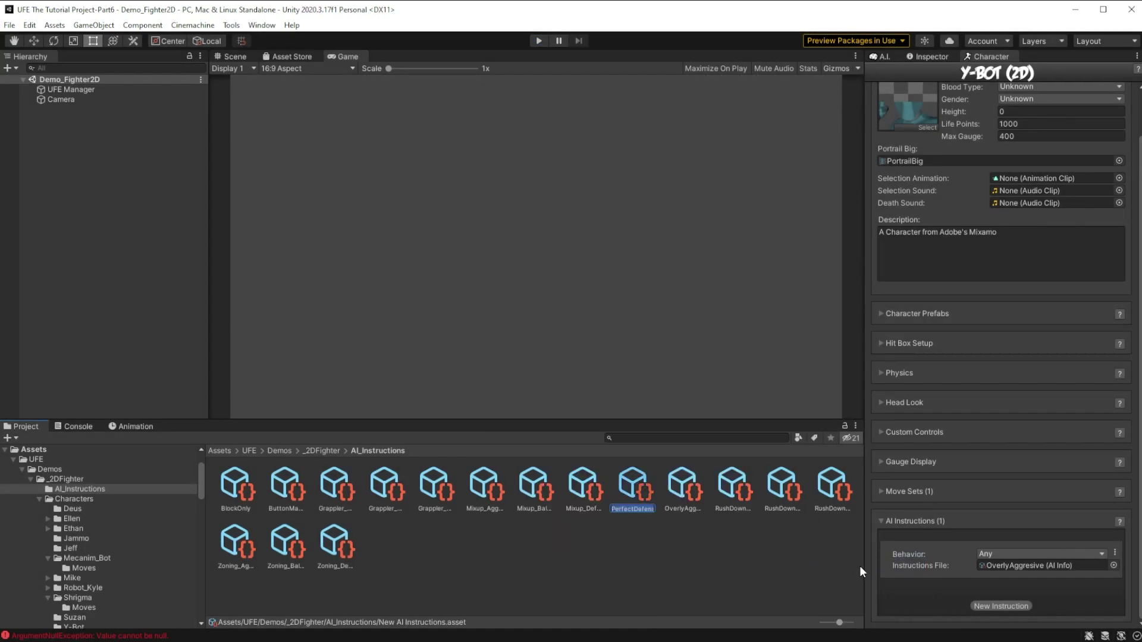
{"action": "type", "text": "se"}
{"action": "key", "text": "Return"}
Set the Instructions Name, enable Auto Block with block accuracy 6, and start Play.
{"action": "left_click", "coordinate": [1013, 99]}
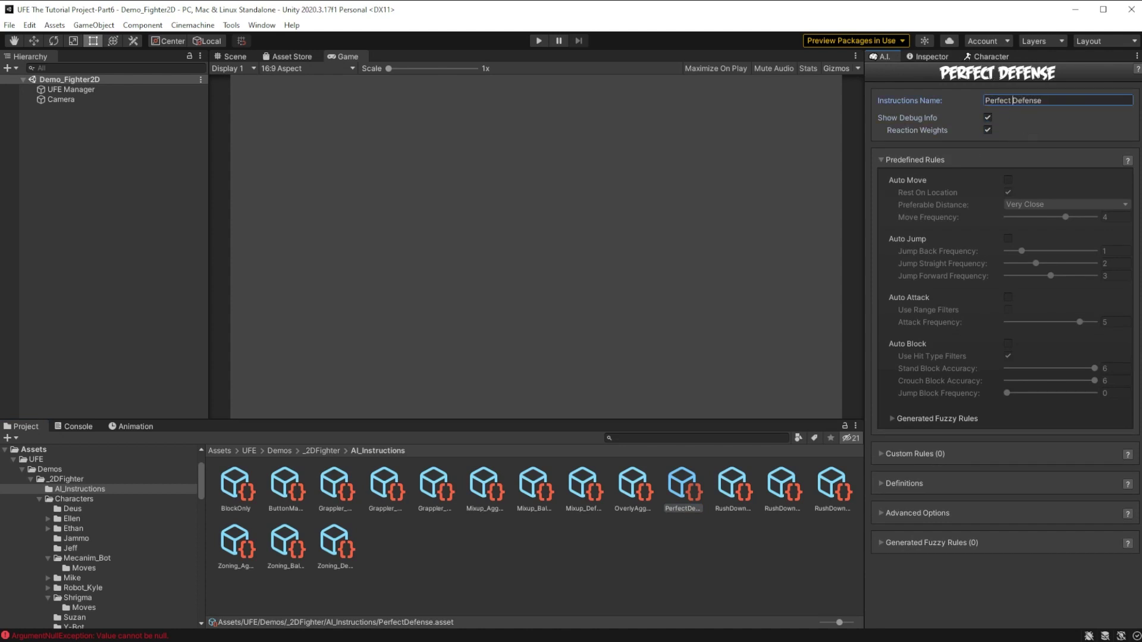
{"action": "left_click", "coordinate": [1007, 344]}
{"action": "left_click", "coordinate": [1007, 345]}
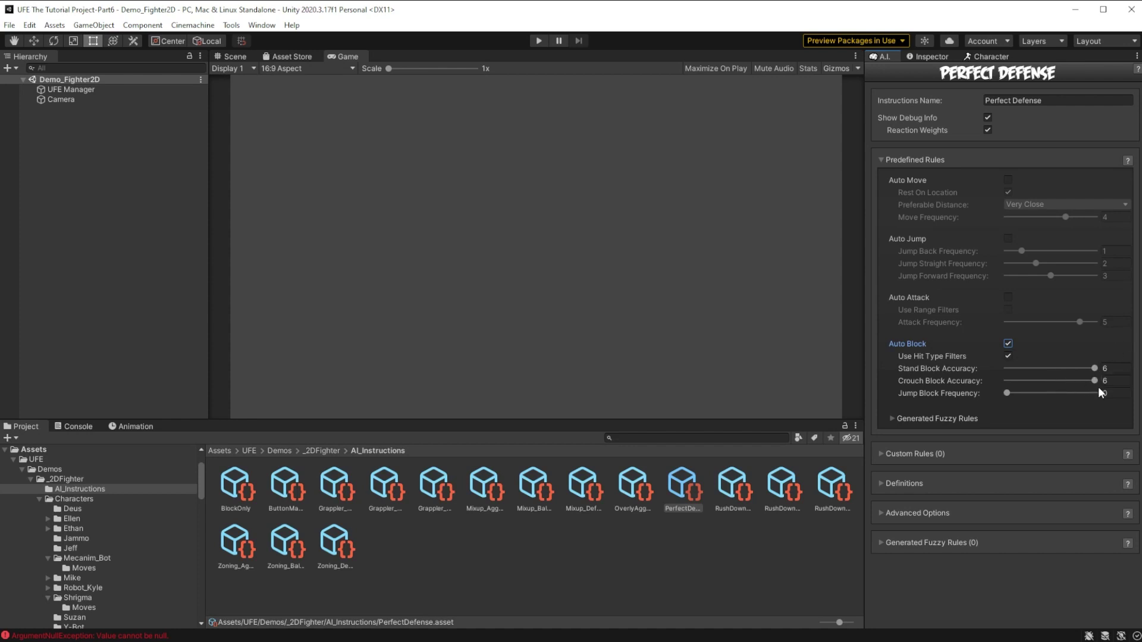
{"action": "left_click", "coordinate": [1118, 369]}
{"action": "key", "text": "Tab"}
{"action": "left_click", "coordinate": [538, 40]}
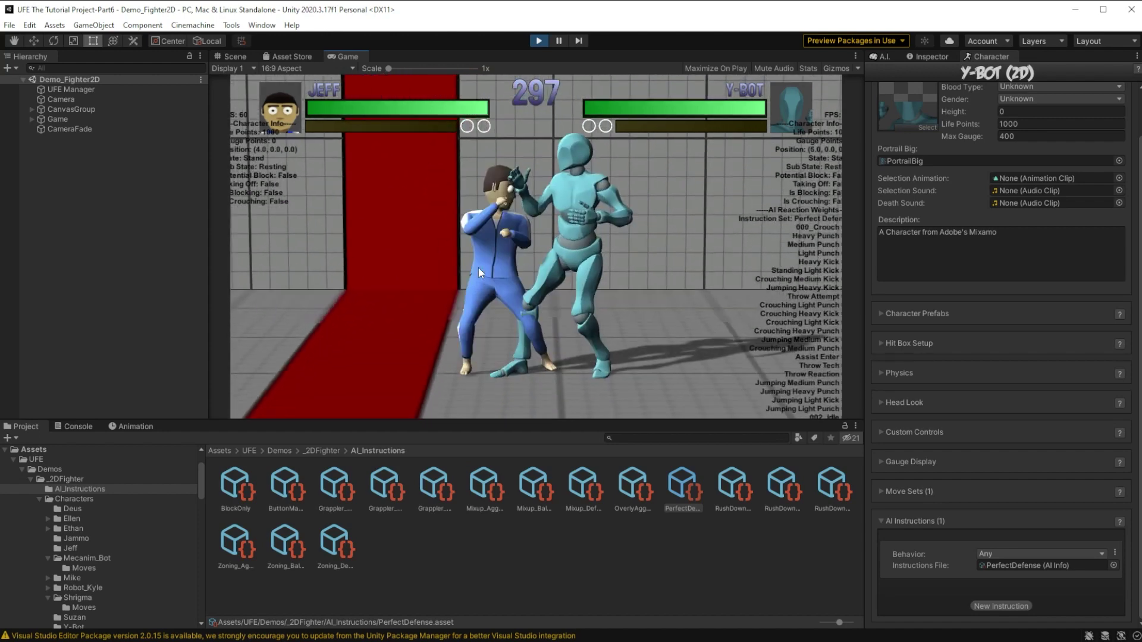
Jump-kick at Y-Bot repeatedly as Jeff until a First Hit lands, then stop Play.
{"action": "key", "text": "w"}
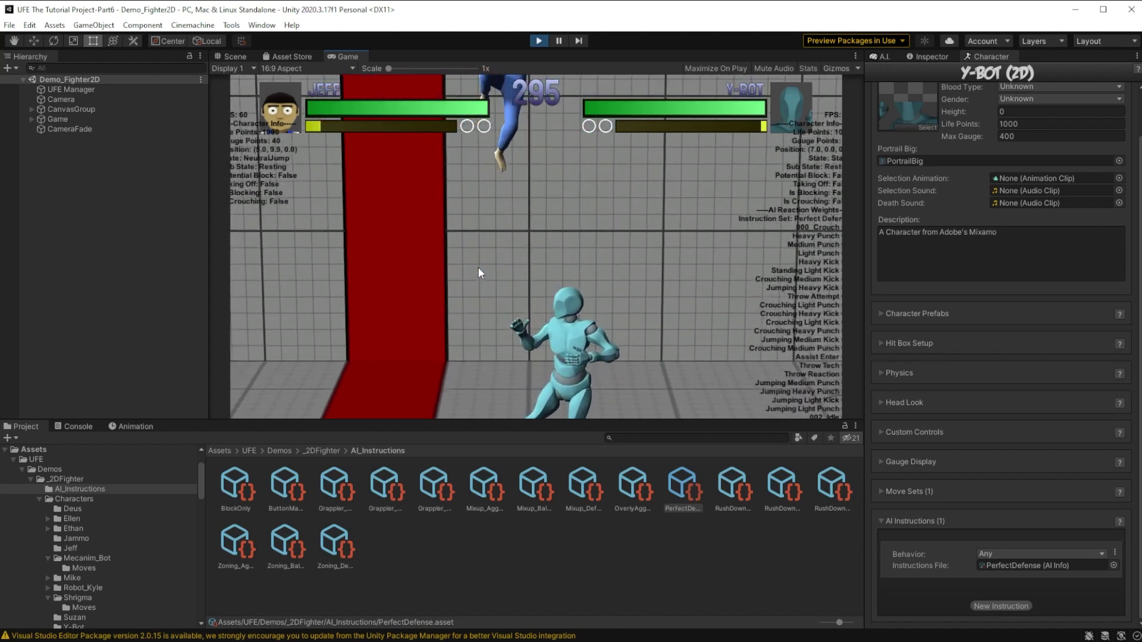
{"action": "key", "text": "w"}
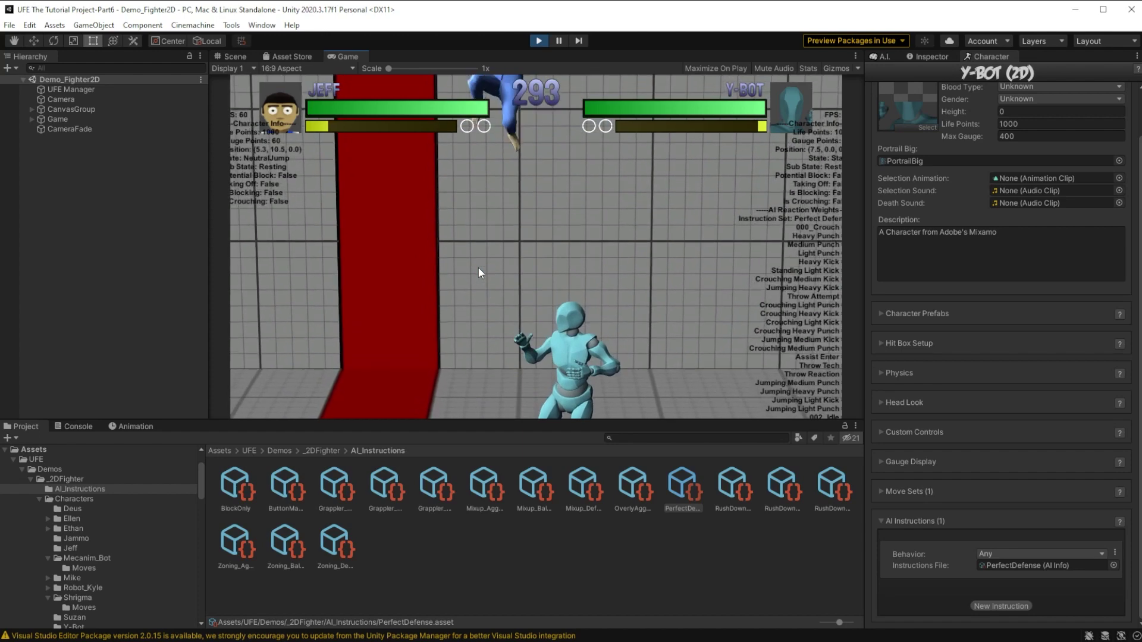
{"action": "key", "text": "w"}
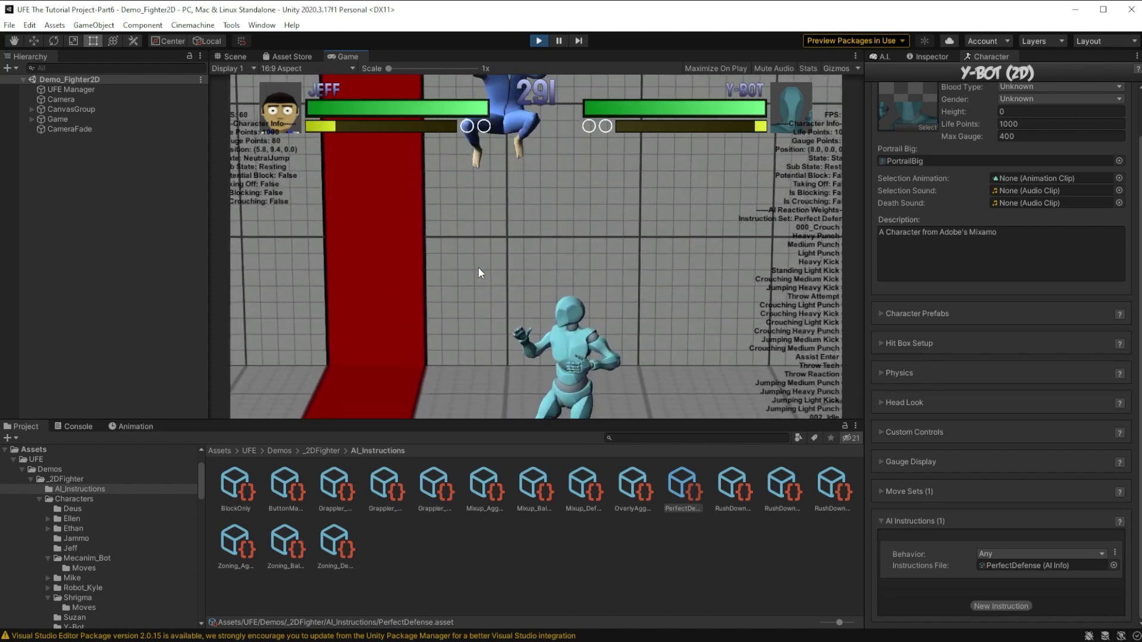
{"action": "key", "text": "w"}
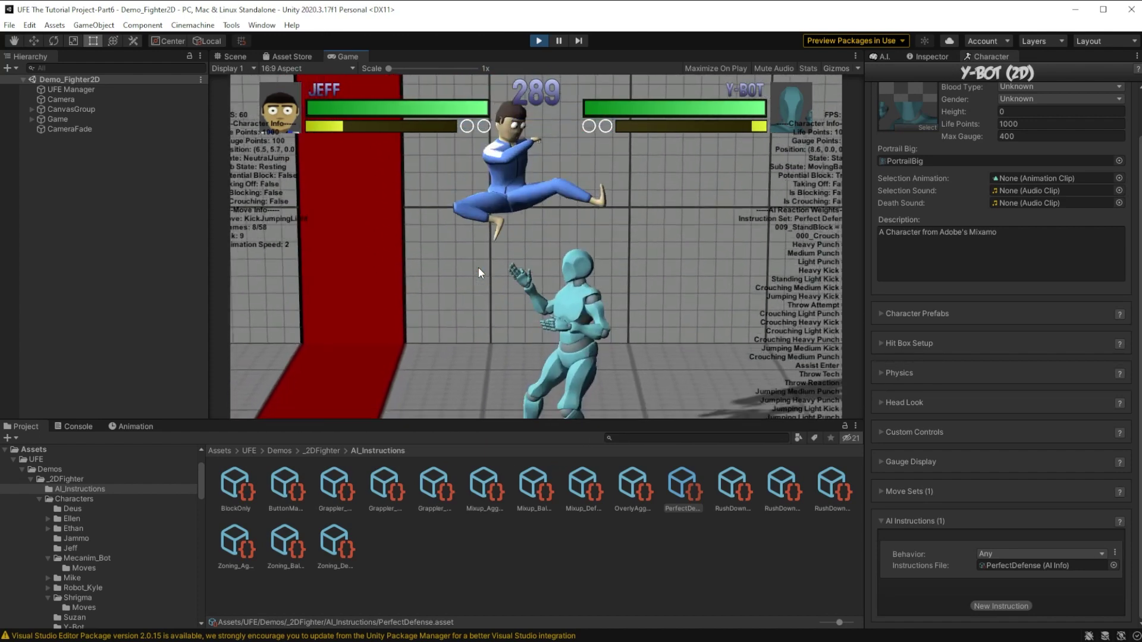
{"action": "key", "text": "w"}
{"action": "key", "text": "w"}
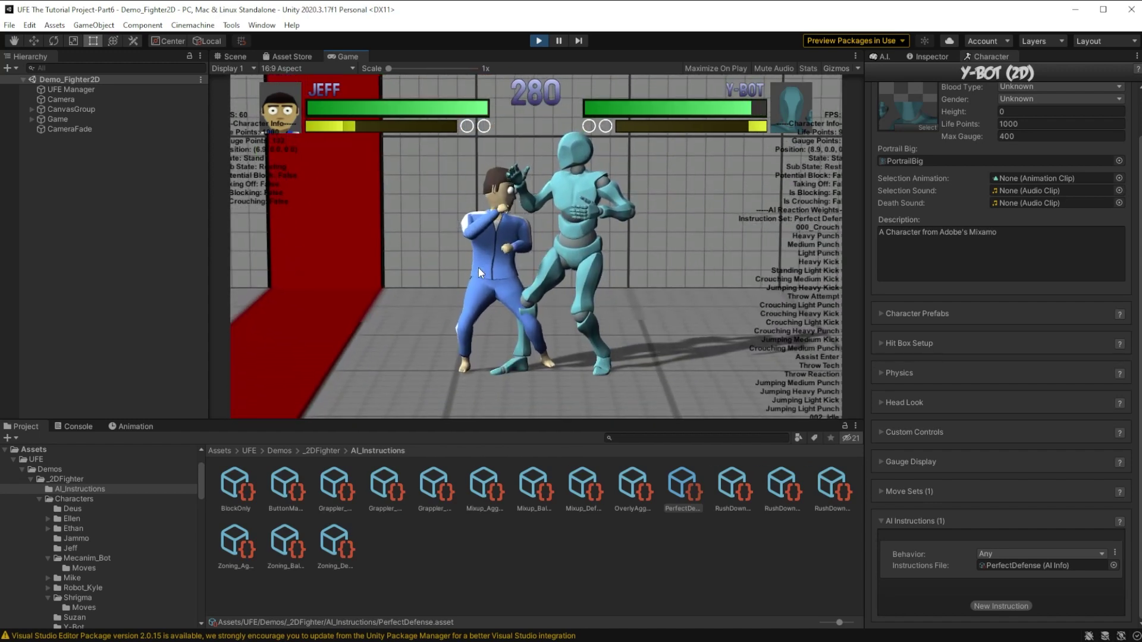
{"action": "left_click", "coordinate": [539, 41]}
Show Perfect Defense's instructions, expand Custom Rules, and untick Auto Block.
{"action": "left_click", "coordinate": [886, 56]}
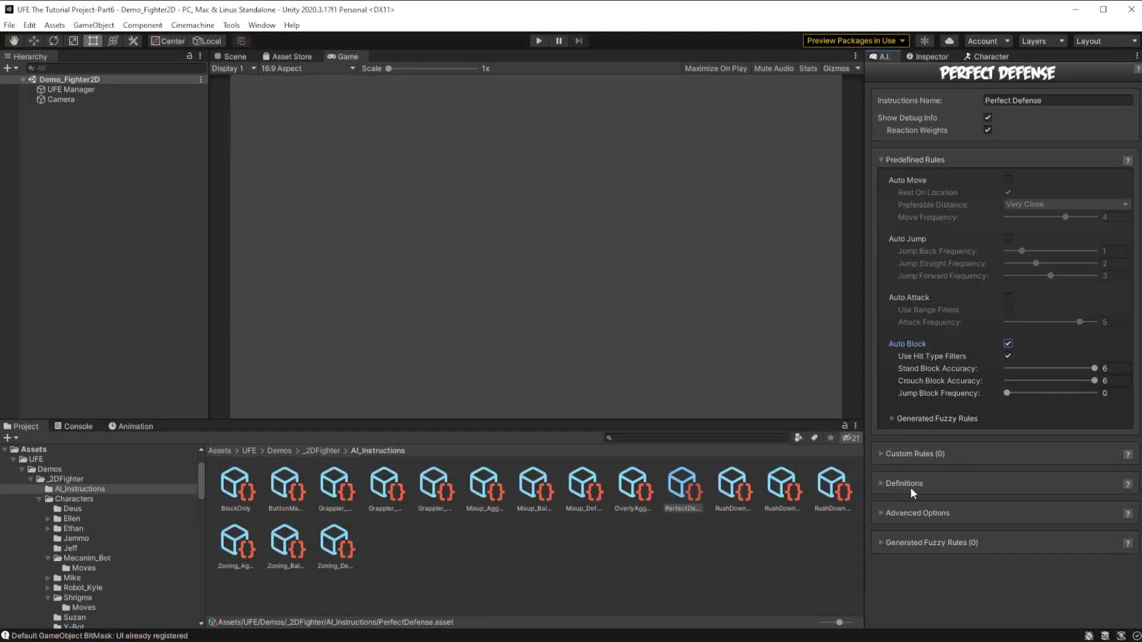
{"action": "left_click", "coordinate": [878, 455]}
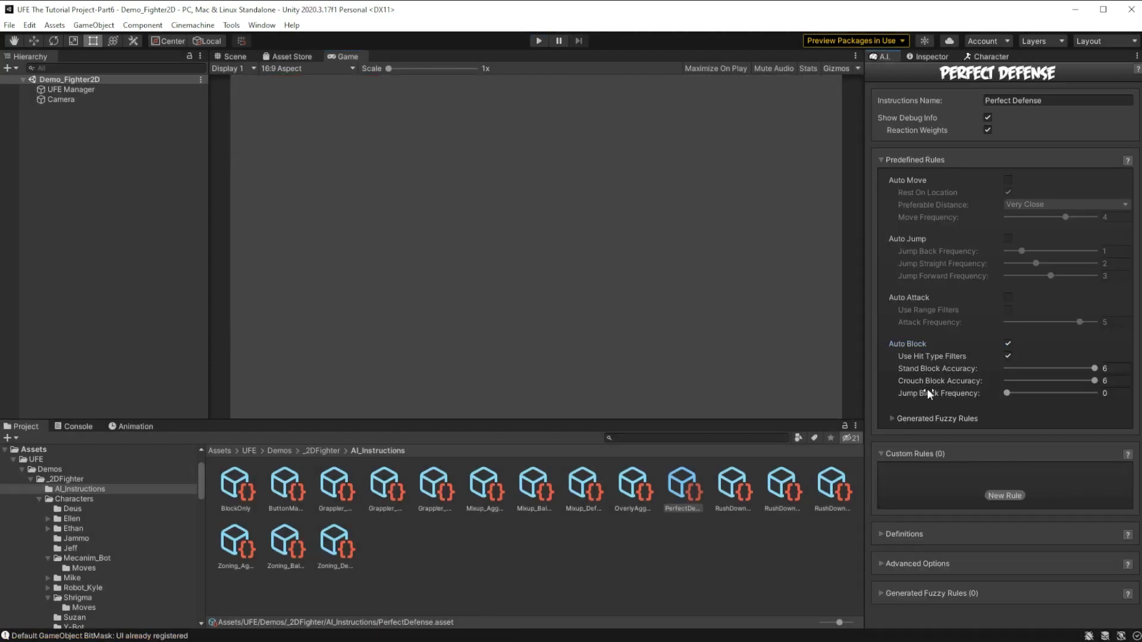
{"action": "left_click", "coordinate": [1008, 344]}
Add a custom rule named Block High with one new event, expanding its reactions and conditions.
{"action": "left_click", "coordinate": [997, 496]}
{"action": "scroll", "coordinate": [997, 452], "scroll_direction": "down", "scroll_amount": 2}
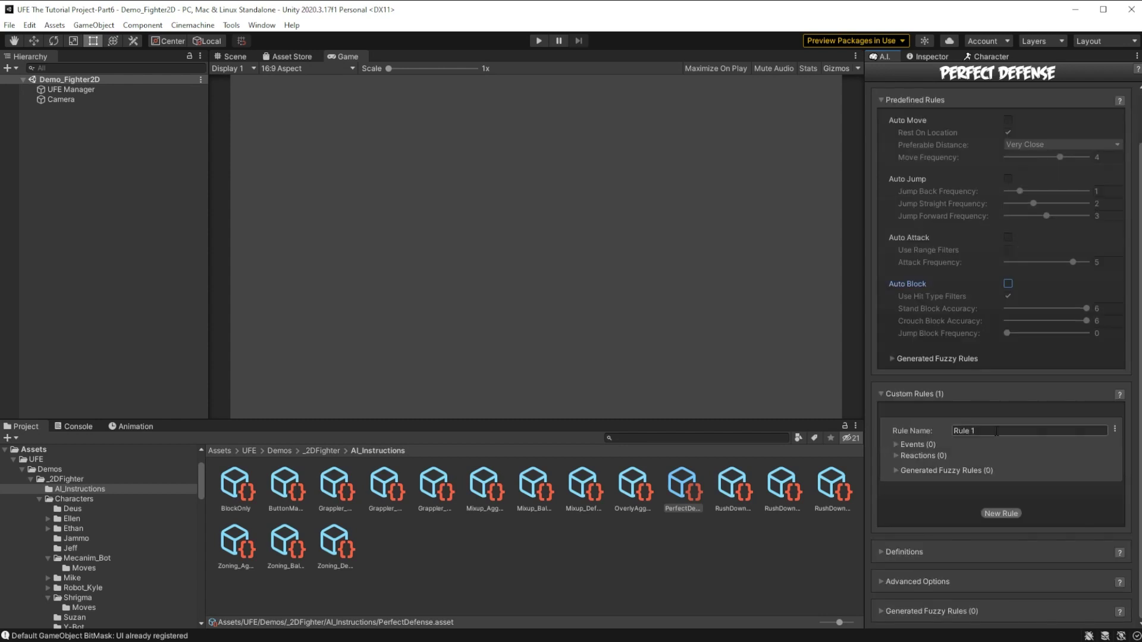
{"action": "left_click", "coordinate": [997, 430]}
{"action": "type", "text": "Blo9ck High"}
{"action": "left_click", "coordinate": [897, 445]}
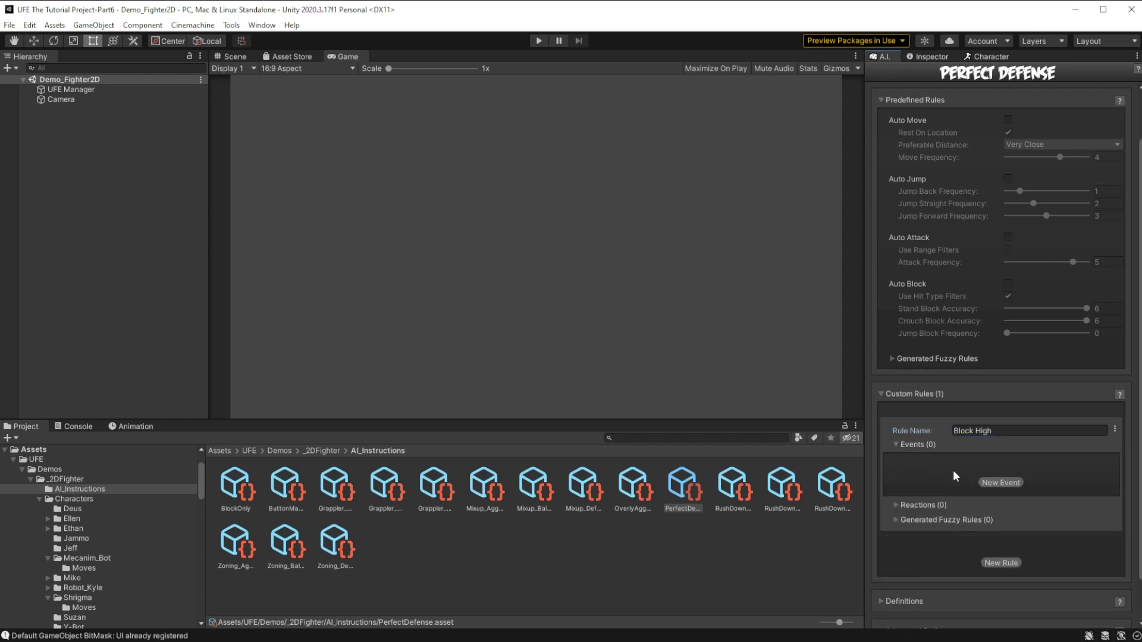
{"action": "left_click", "coordinate": [990, 483]}
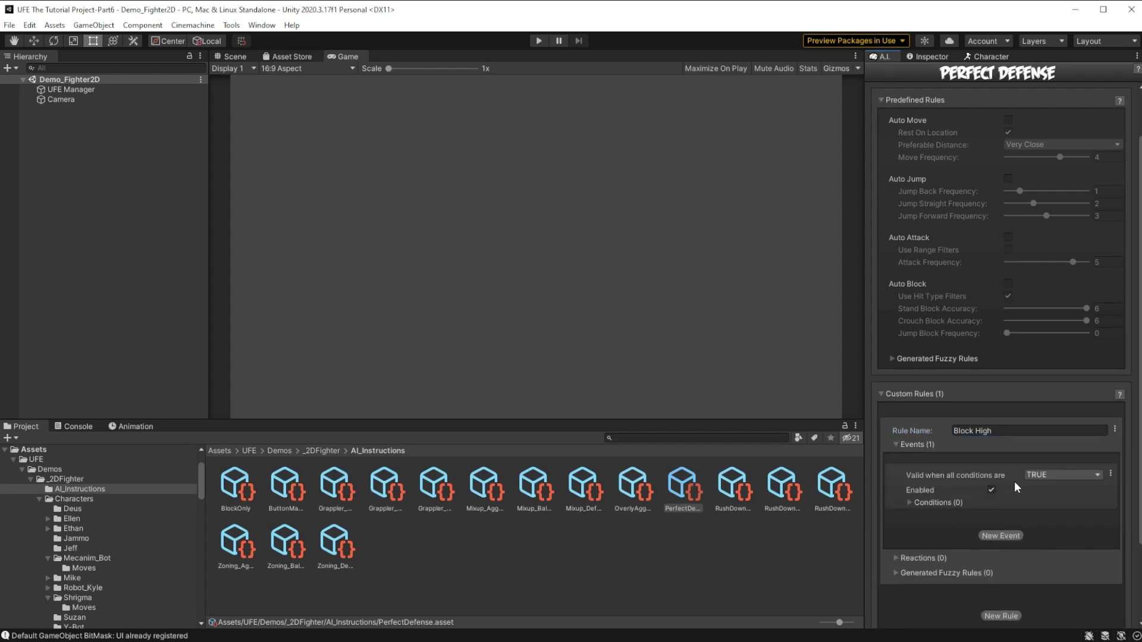
{"action": "left_click", "coordinate": [896, 559]}
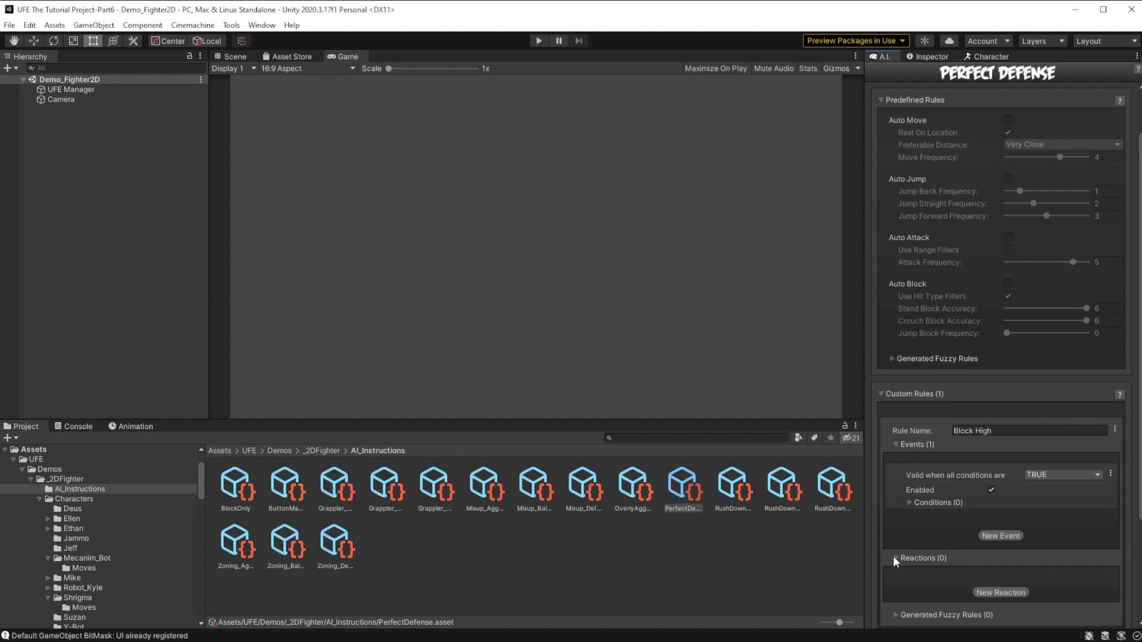
{"action": "left_click", "coordinate": [908, 501]}
Add a condition: Opponent Attacking, Any Hit Type off, Hit Type Overhead.
{"action": "left_click", "coordinate": [997, 533]}
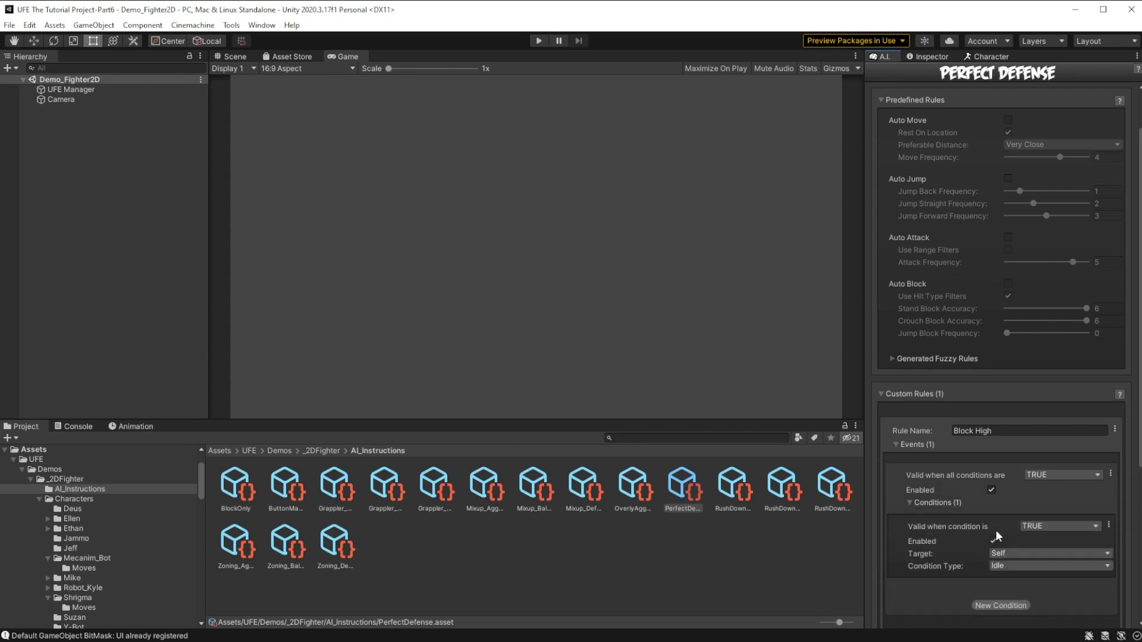
{"action": "scroll", "coordinate": [1006, 417], "scroll_direction": "down", "scroll_amount": 3}
{"action": "scroll", "coordinate": [993, 330], "scroll_direction": "down", "scroll_amount": 3}
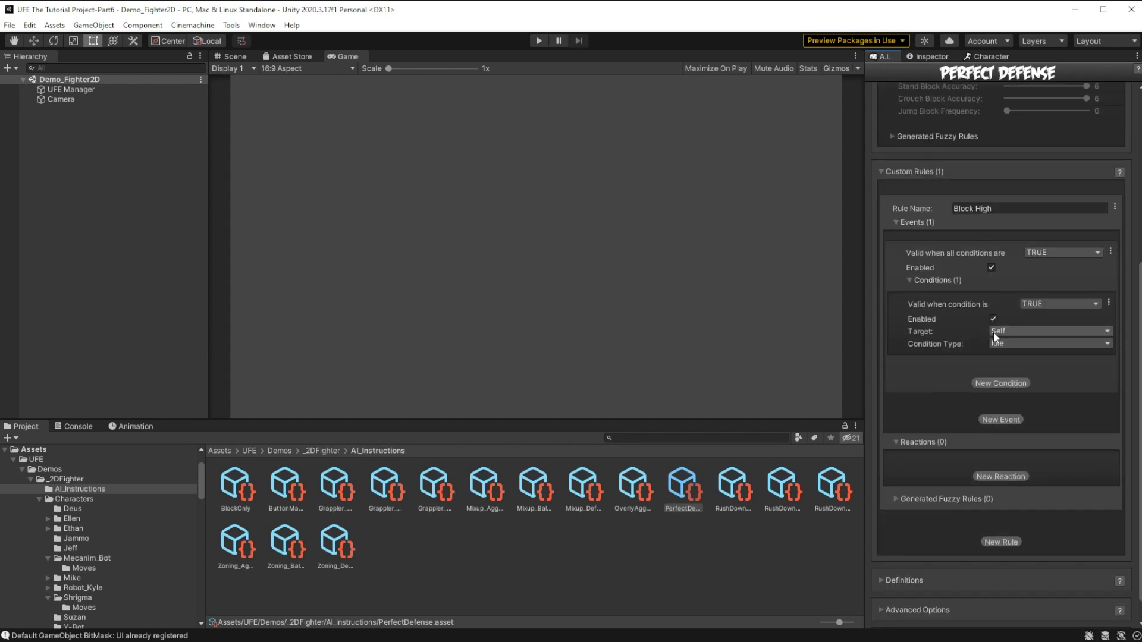
{"action": "left_click", "coordinate": [1005, 331]}
{"action": "left_click", "coordinate": [1013, 359]}
{"action": "left_click", "coordinate": [1006, 343]}
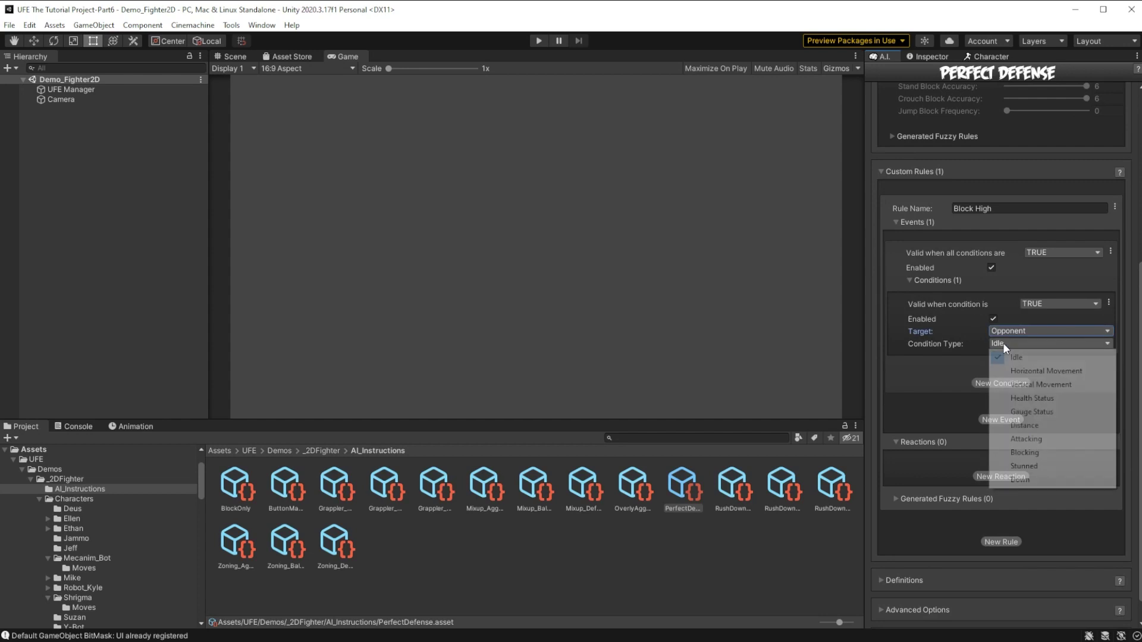
{"action": "left_click", "coordinate": [1023, 443]}
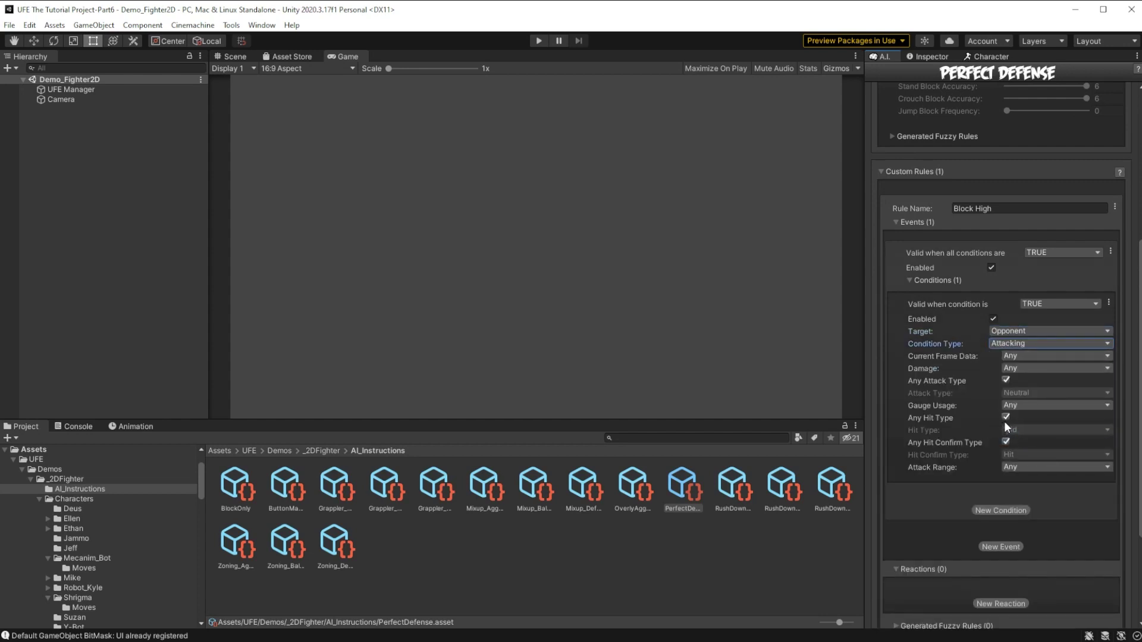
{"action": "left_click", "coordinate": [1005, 418]}
{"action": "left_click", "coordinate": [1011, 430]}
{"action": "left_click", "coordinate": [1026, 471]}
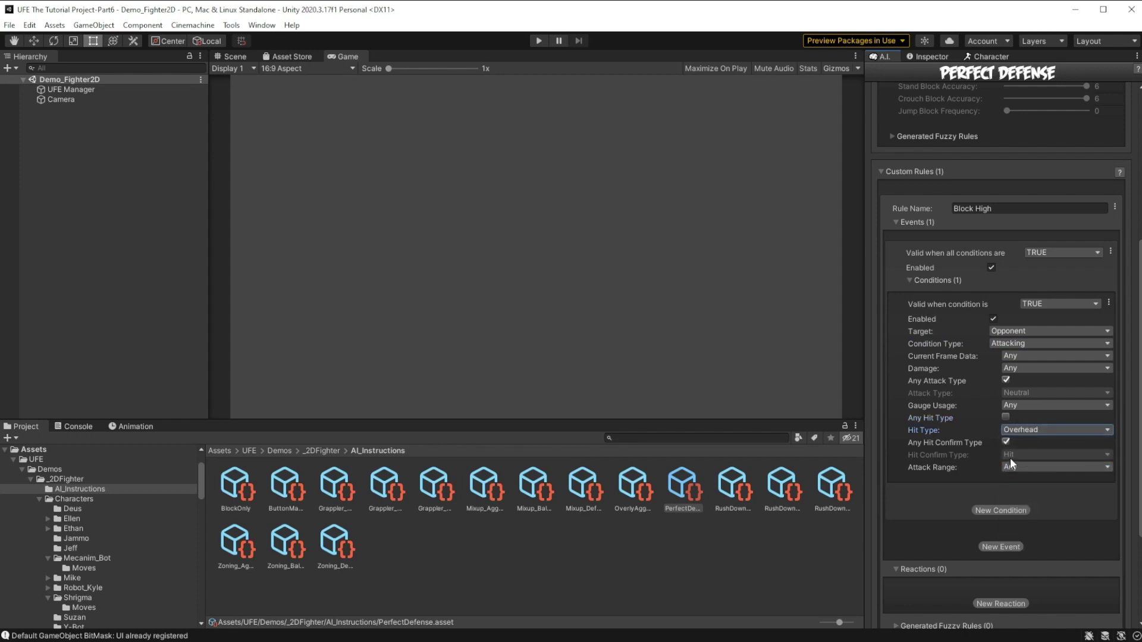
Add a Stand Block reaction rated The Best Option and start the match.
{"action": "scroll", "coordinate": [978, 392], "scroll_direction": "down", "scroll_amount": 4}
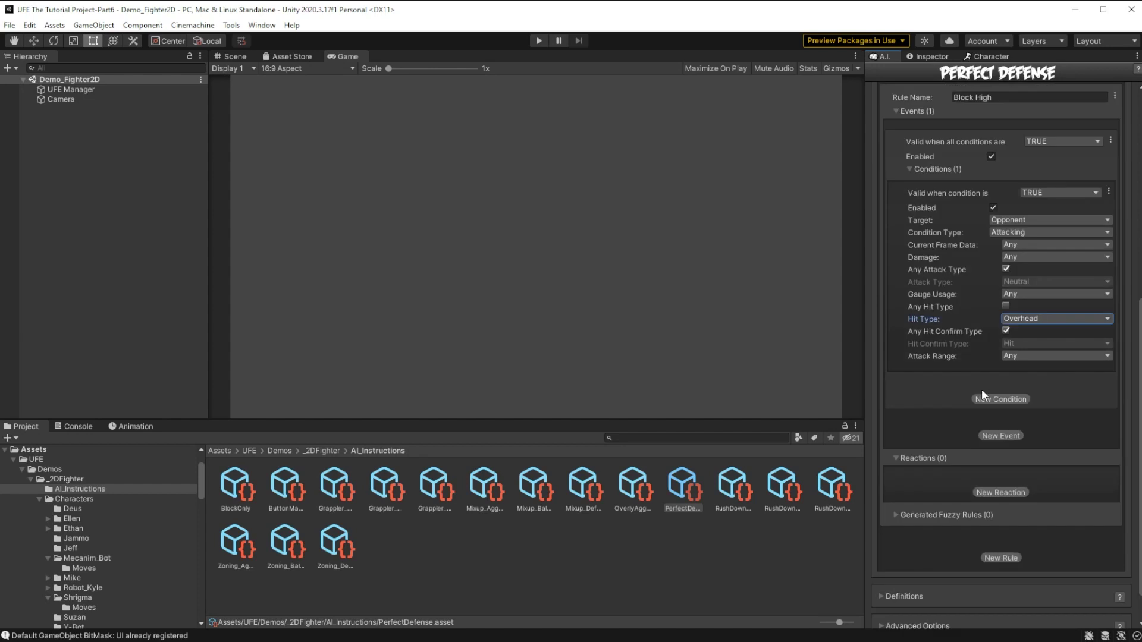
{"action": "left_click", "coordinate": [994, 492]}
{"action": "scroll", "coordinate": [997, 452], "scroll_direction": "down", "scroll_amount": 3}
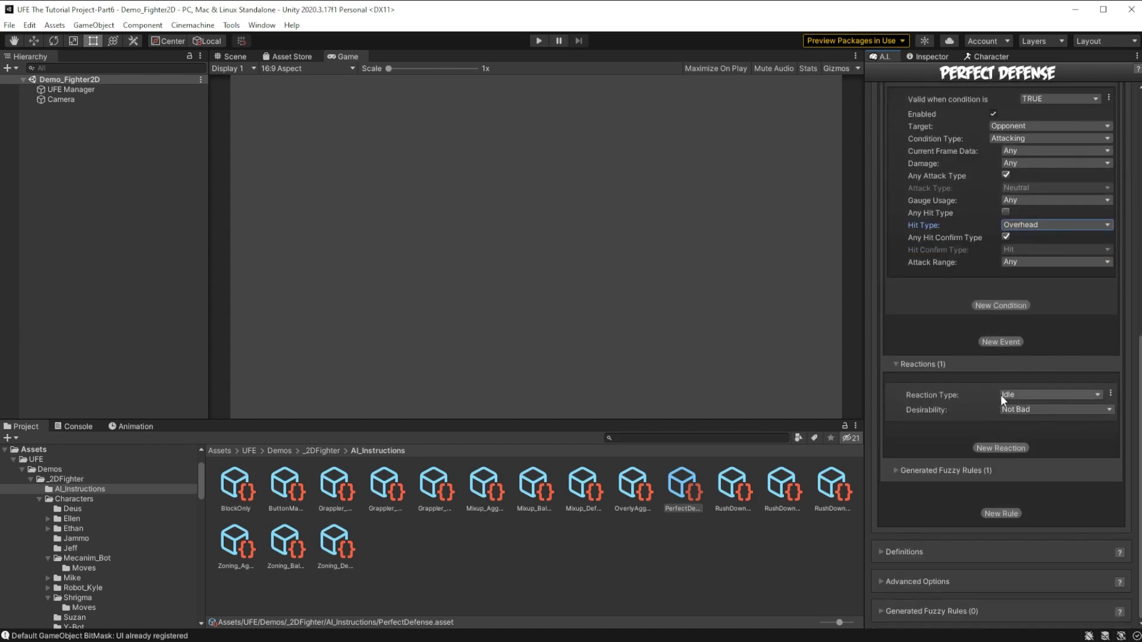
{"action": "left_click", "coordinate": [1006, 394]}
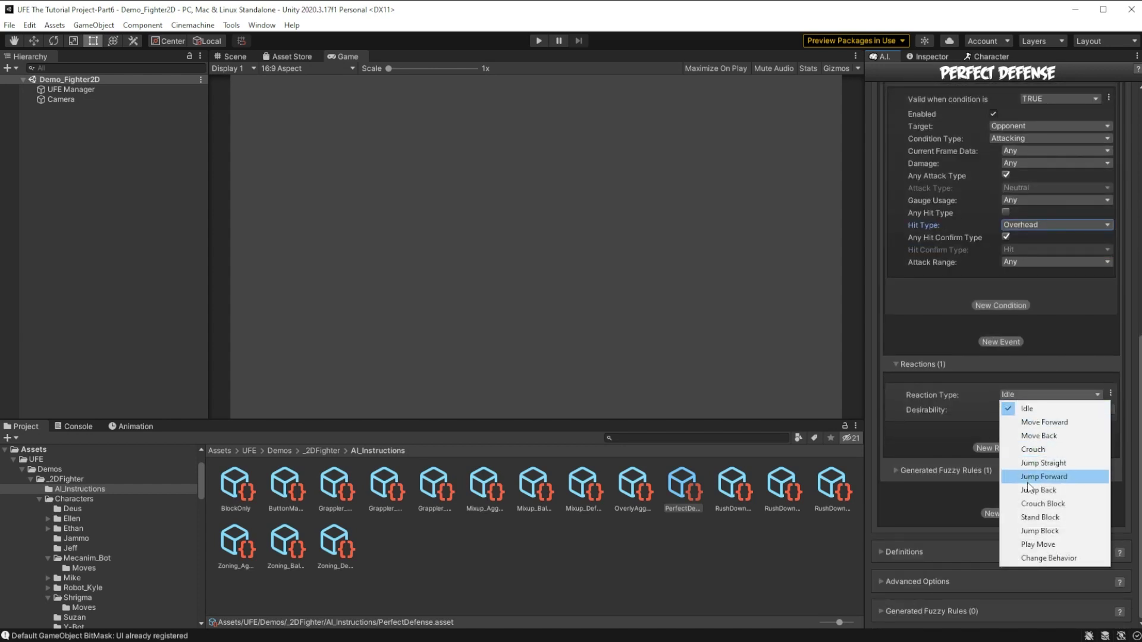
{"action": "left_click", "coordinate": [1017, 516]}
{"action": "left_click", "coordinate": [1020, 409]}
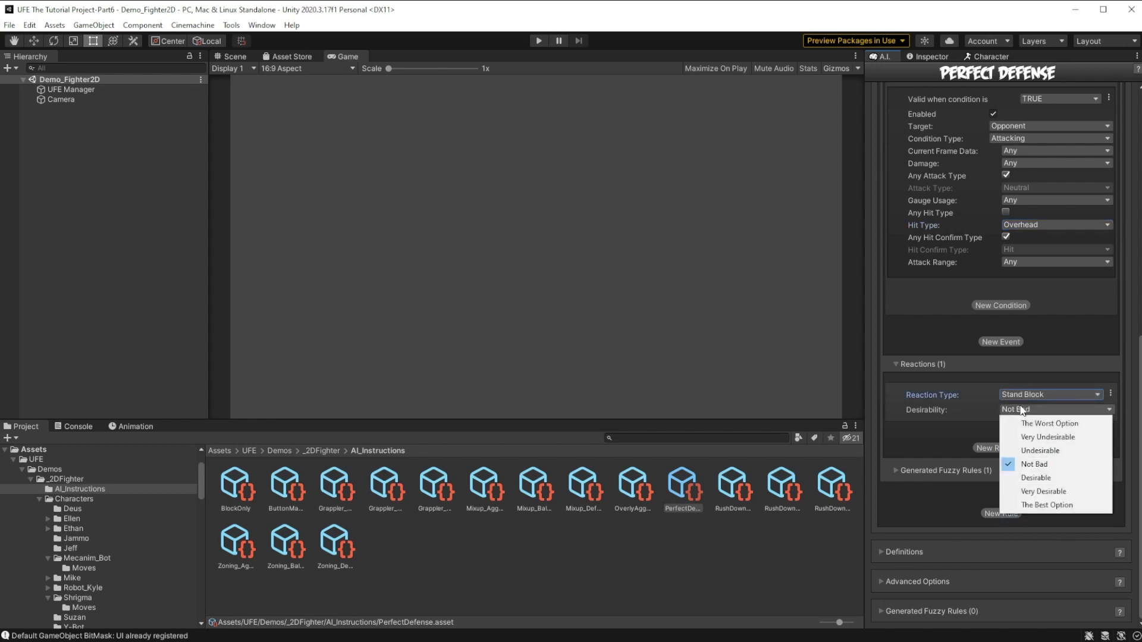
{"action": "left_click", "coordinate": [1033, 506]}
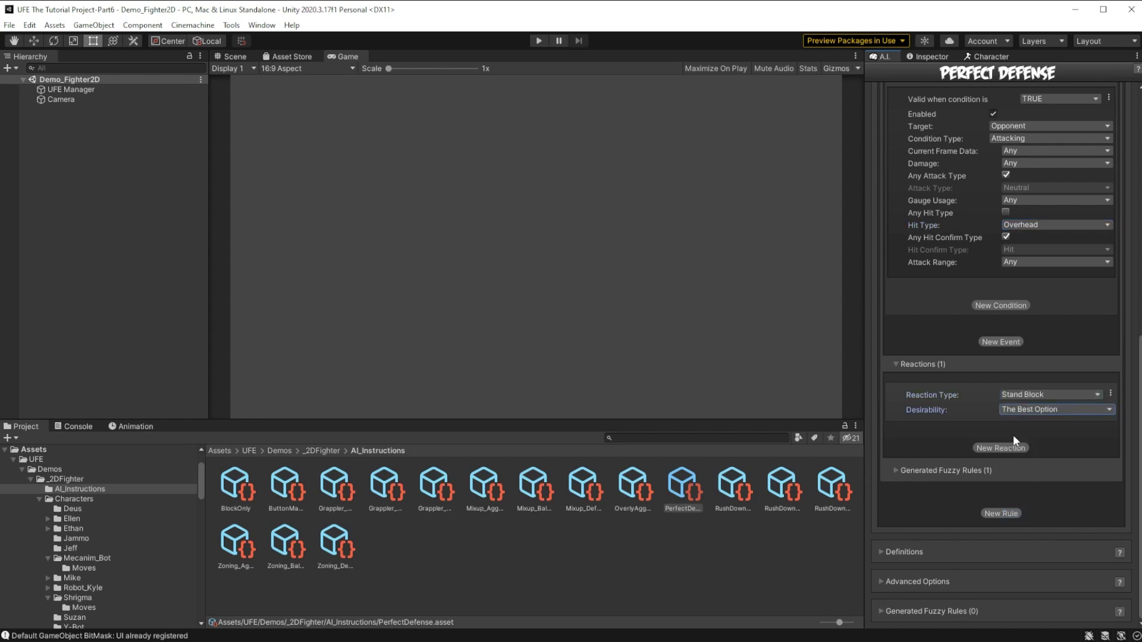
{"action": "left_click", "coordinate": [538, 41]}
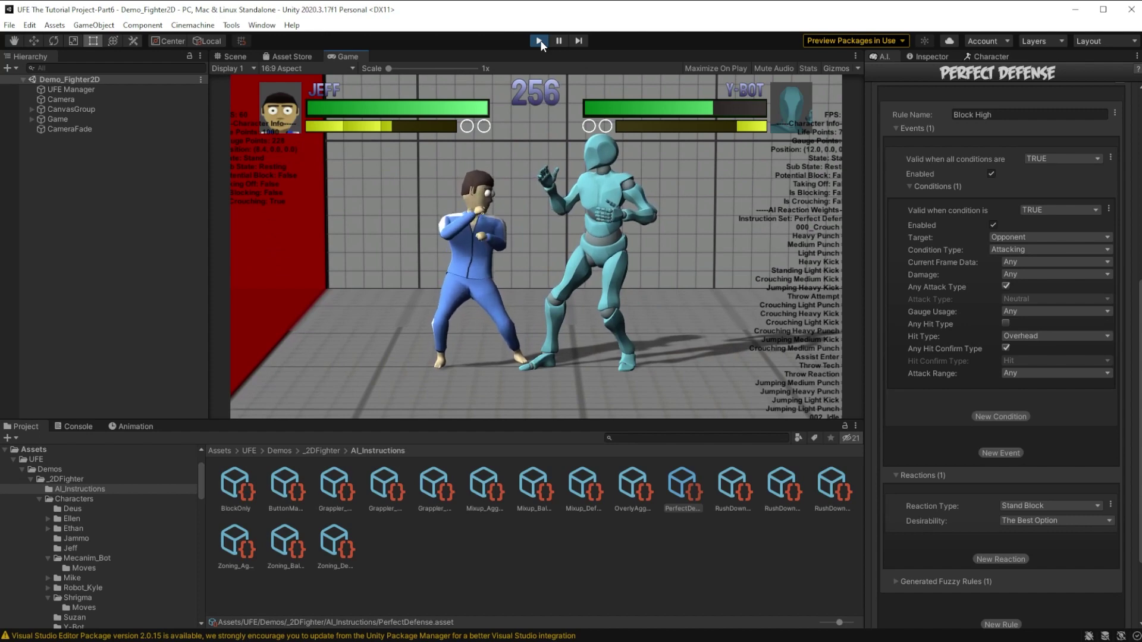
Stop the Block High test match and return to the Perfect Defense instructions.
{"action": "left_click", "coordinate": [539, 40]}
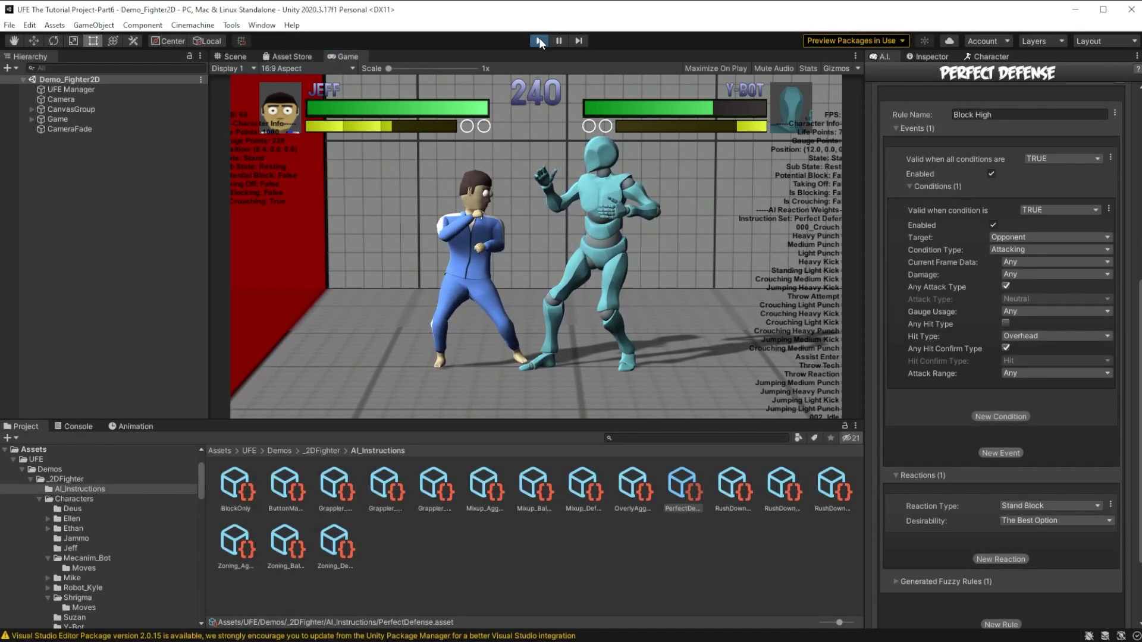
{"action": "scroll", "coordinate": [983, 255], "scroll_direction": "down", "scroll_amount": 1}
Add a rule named Block Low with an event triggered when the Opponent is Attacking.
{"action": "scroll", "coordinate": [1011, 368], "scroll_direction": "down", "scroll_amount": 2}
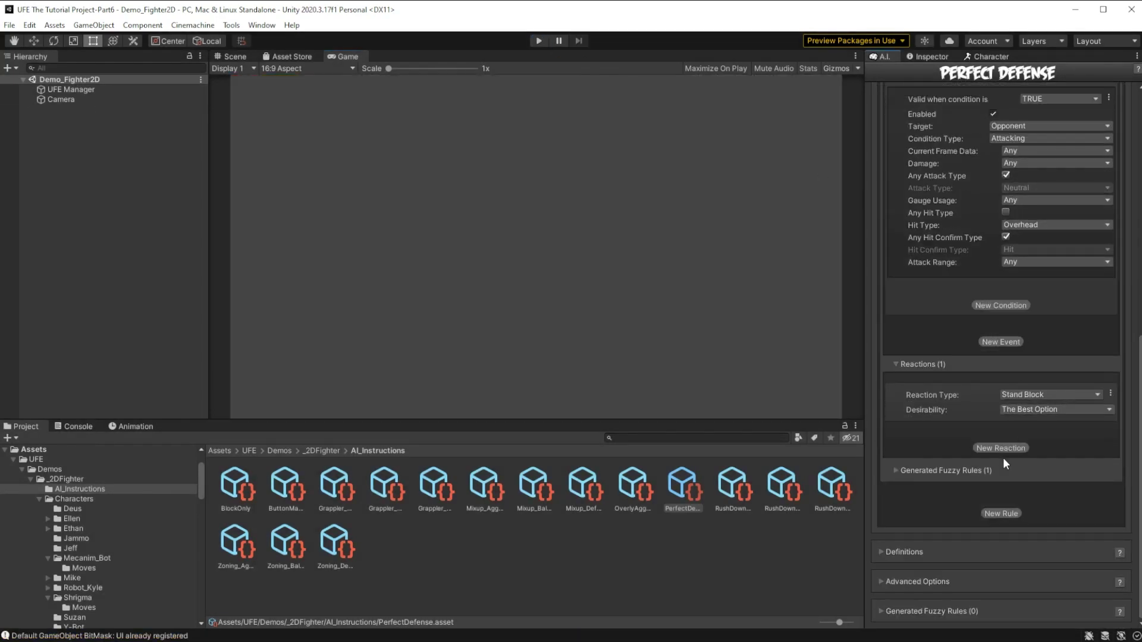
{"action": "left_click", "coordinate": [989, 512]}
{"action": "type", "text": "Block Low"}
{"action": "scroll", "coordinate": [951, 476], "scroll_direction": "down", "scroll_amount": 1}
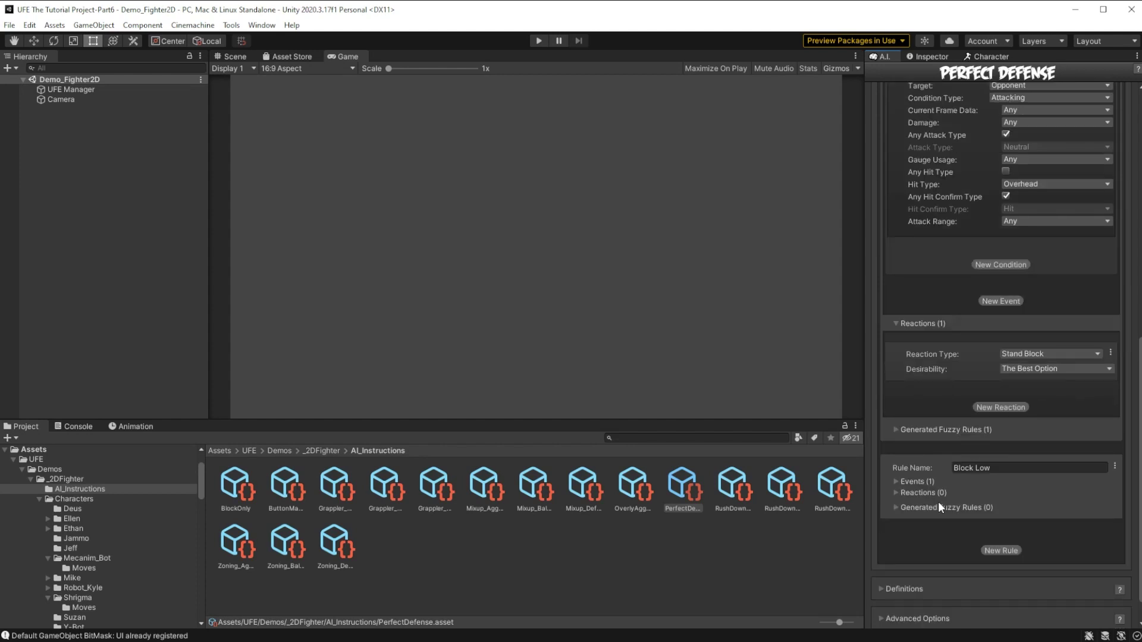
{"action": "left_click", "coordinate": [916, 481]}
{"action": "left_click", "coordinate": [1001, 502]}
{"action": "scroll", "coordinate": [984, 458], "scroll_direction": "down", "scroll_amount": 3}
{"action": "left_click", "coordinate": [1001, 461]}
{"action": "left_click", "coordinate": [1001, 492]}
{"action": "left_click", "coordinate": [1020, 548]}
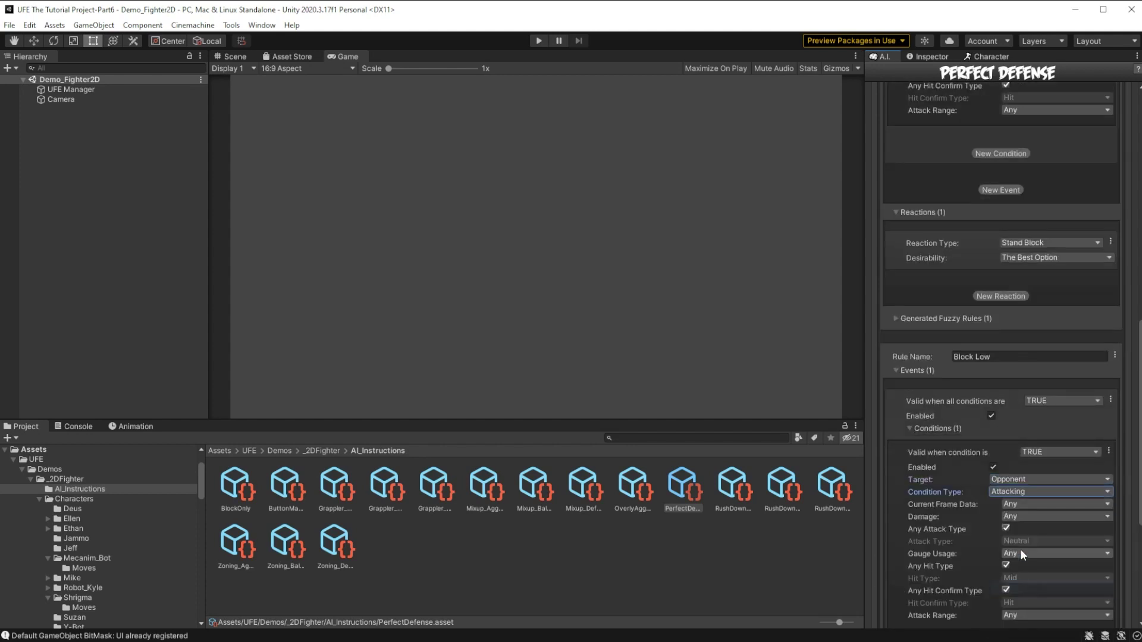
Give Block Low a Crouch Block reaction rated The Best Option and start the match.
{"action": "scroll", "coordinate": [1019, 549], "scroll_direction": "down", "scroll_amount": 5}
{"action": "left_click", "coordinate": [895, 527]}
{"action": "left_click", "coordinate": [1001, 610]}
{"action": "scroll", "coordinate": [998, 465], "scroll_direction": "down", "scroll_amount": 3}
{"action": "left_click", "coordinate": [1023, 451]}
{"action": "left_click", "coordinate": [1042, 560]}
{"action": "left_click", "coordinate": [1055, 466]}
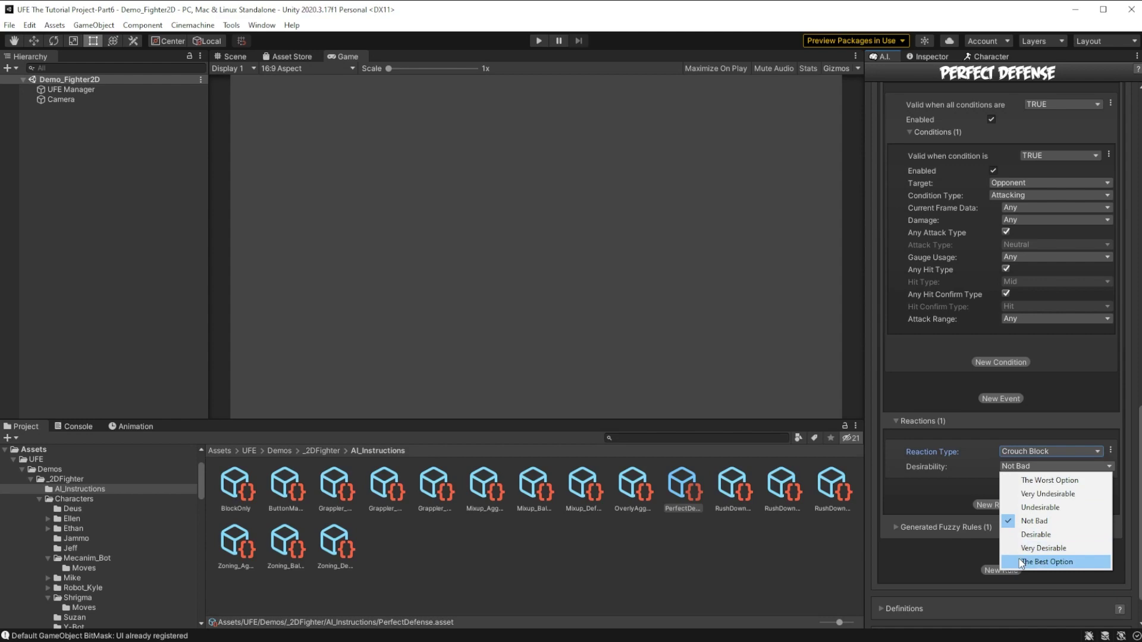
{"action": "left_click", "coordinate": [1019, 558]}
{"action": "key", "text": "ctrl+p"}
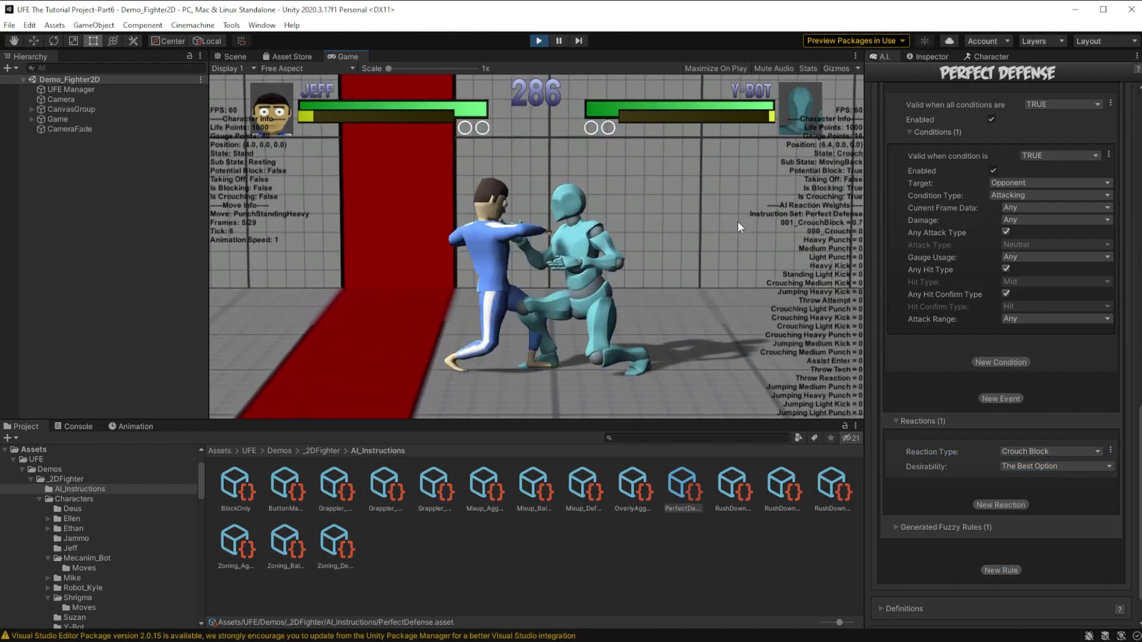
As Jeff, dash toward Y-Bot, punch it twice, and land a jumping kick.
{"action": "key", "text": "Right"}
{"action": "key", "text": "Right"}
{"action": "key", "text": "z"}
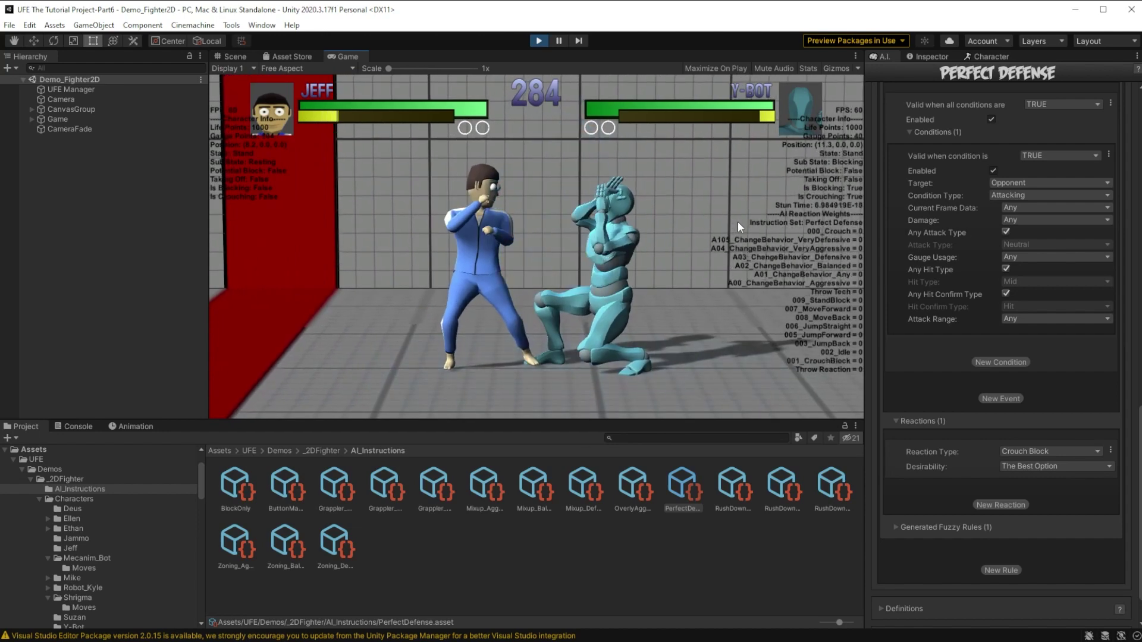
{"action": "key", "text": "z"}
{"action": "key", "text": "Up"}
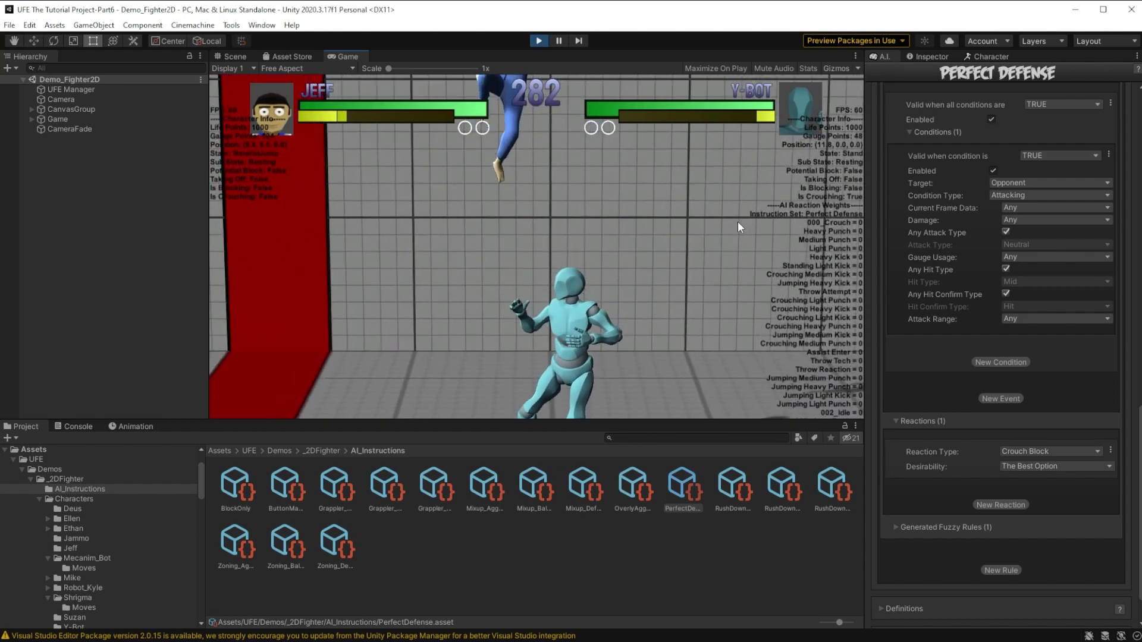
{"action": "key", "text": "Up"}
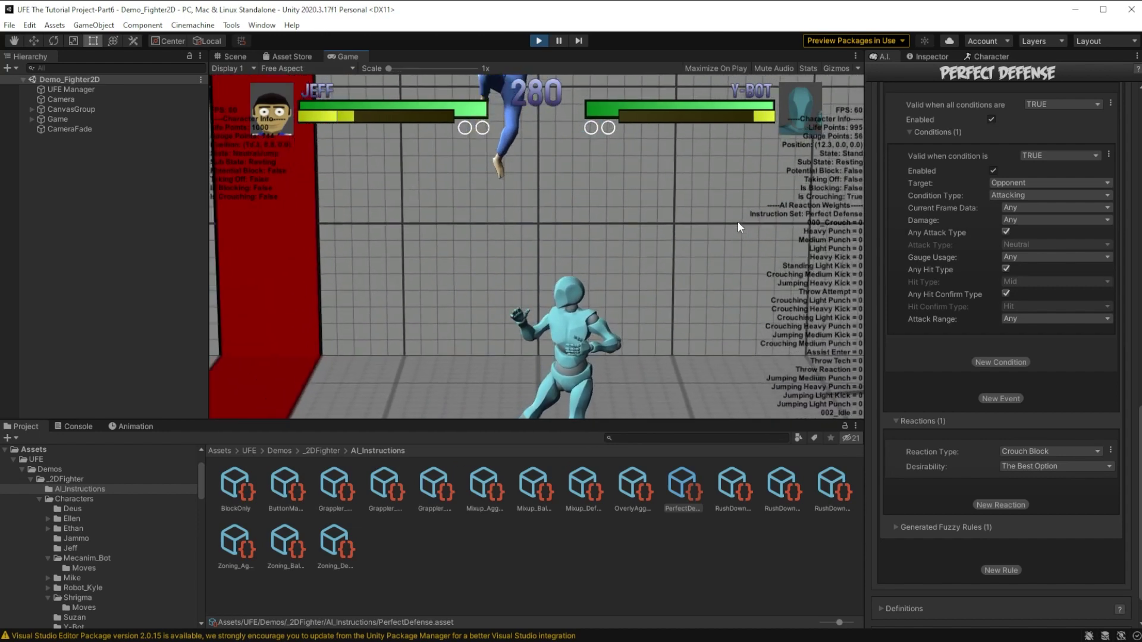
{"action": "key", "text": "x"}
Keep jump-kicking Y-Bot, including from a crouch, to test whether it blocks.
{"action": "key", "text": "Up"}
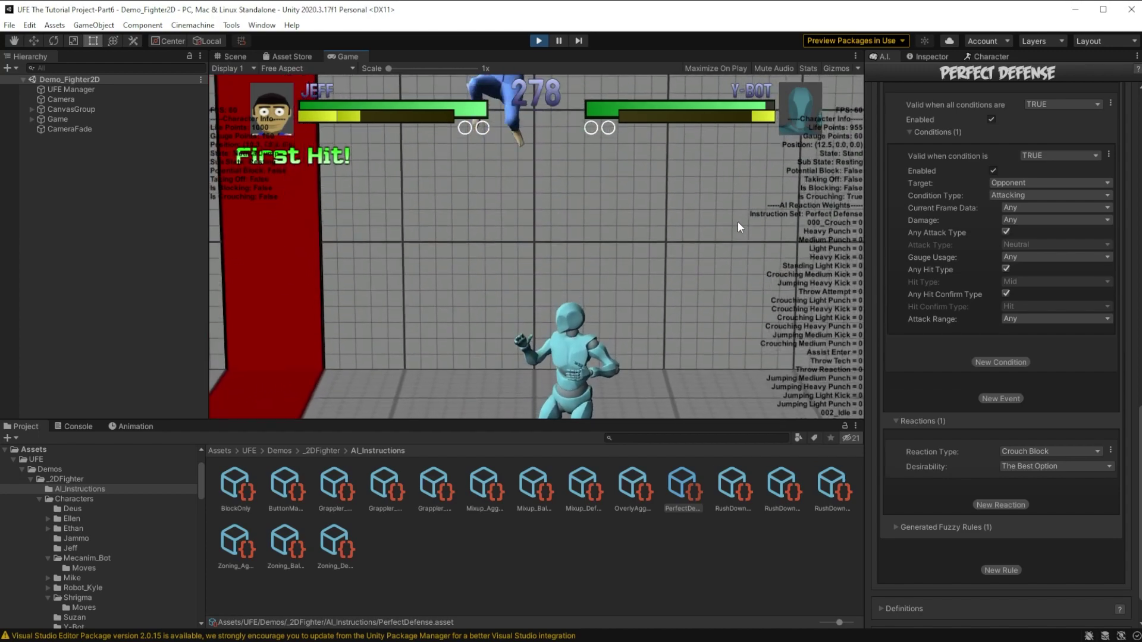
{"action": "key", "text": "x"}
{"action": "key", "text": "Up"}
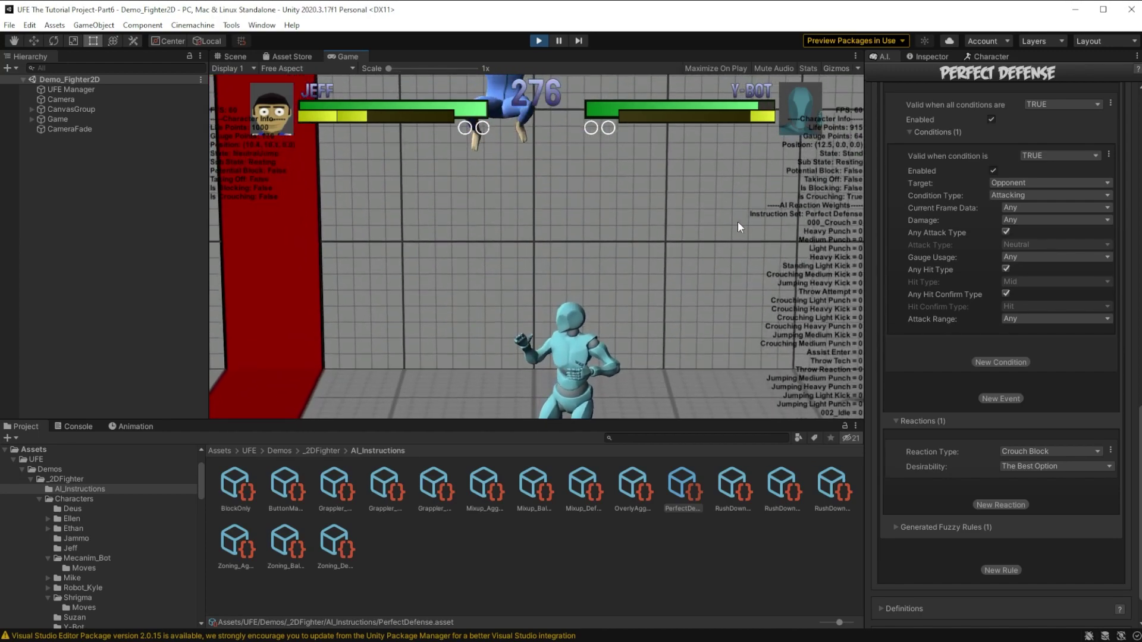
{"action": "key", "text": "x"}
{"action": "key", "text": "Up"}
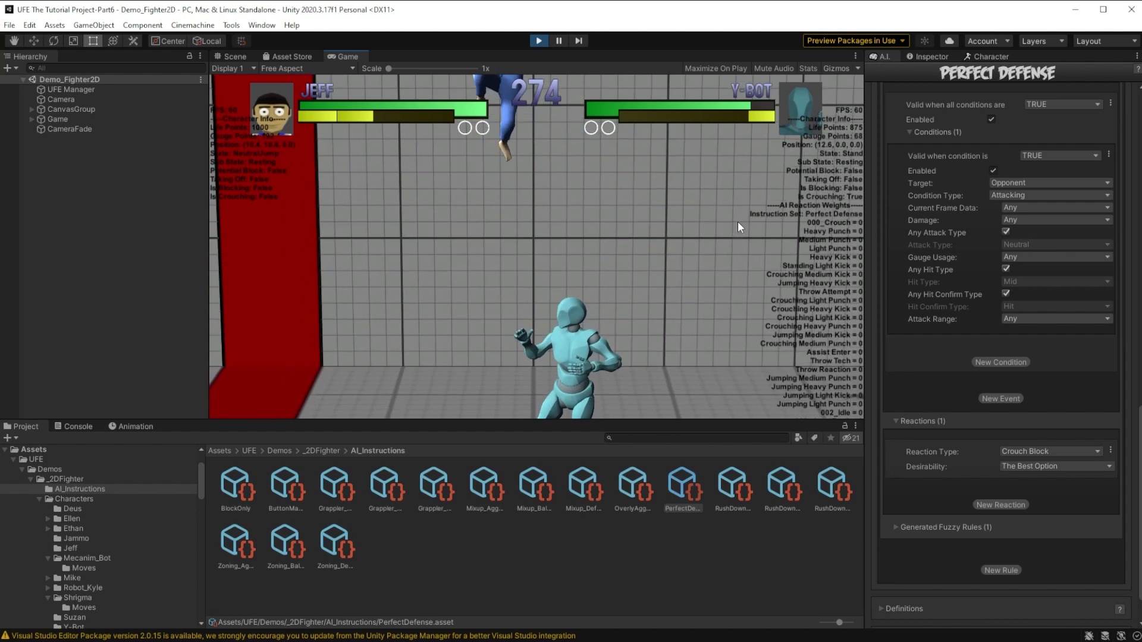
{"action": "key", "text": "x"}
{"action": "key", "text": "Up"}
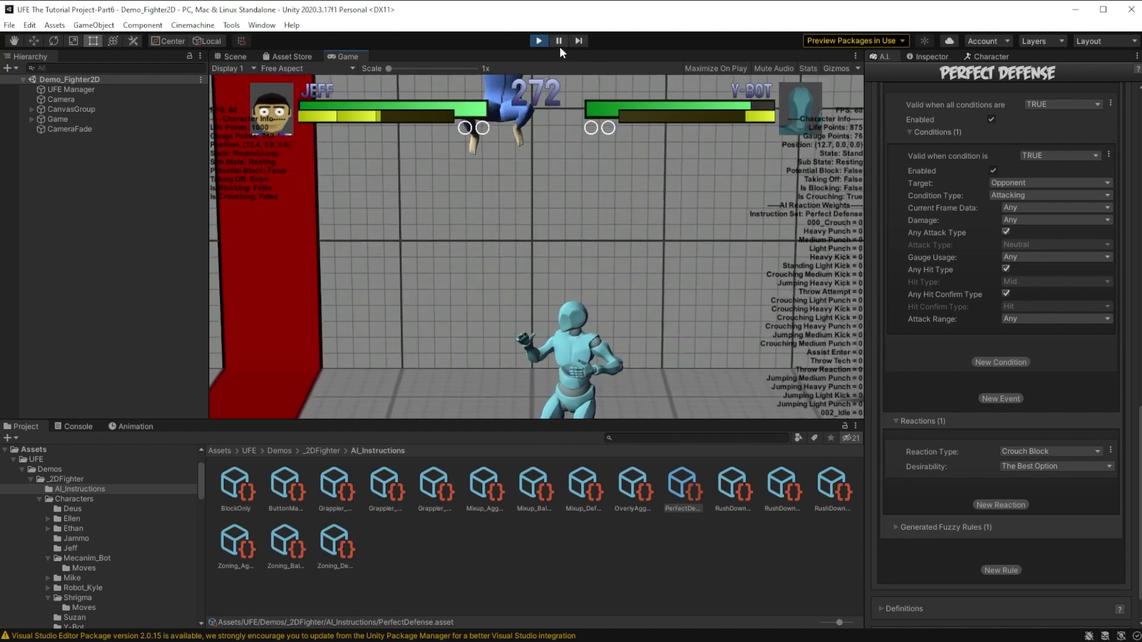
{"action": "key", "text": "x"}
{"action": "key", "text": "Up"}
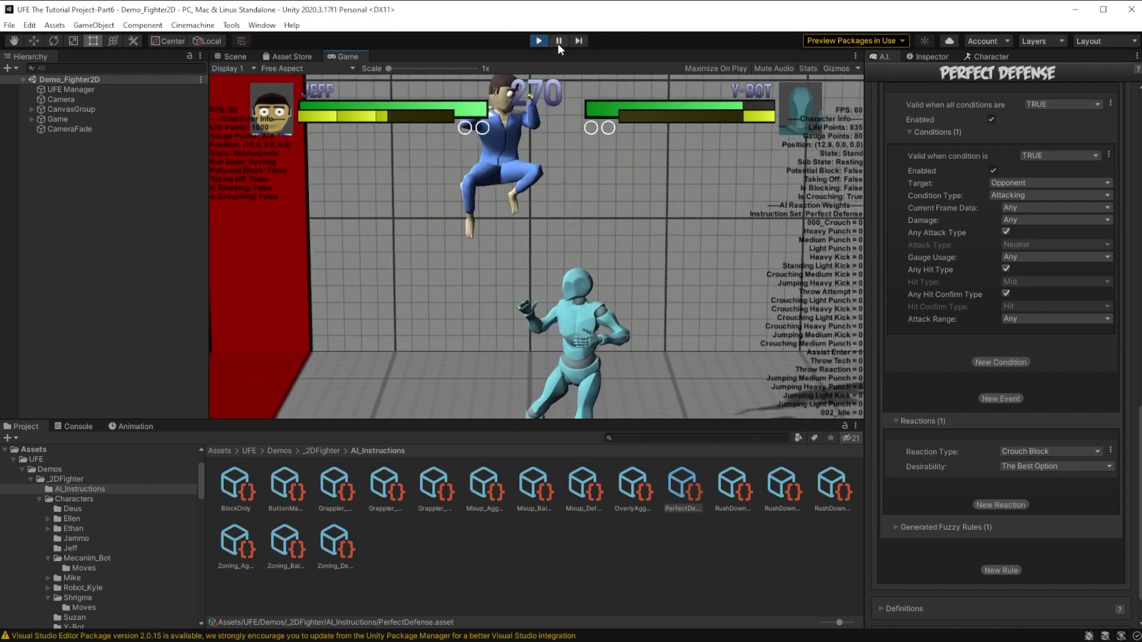
{"action": "key", "text": "x"}
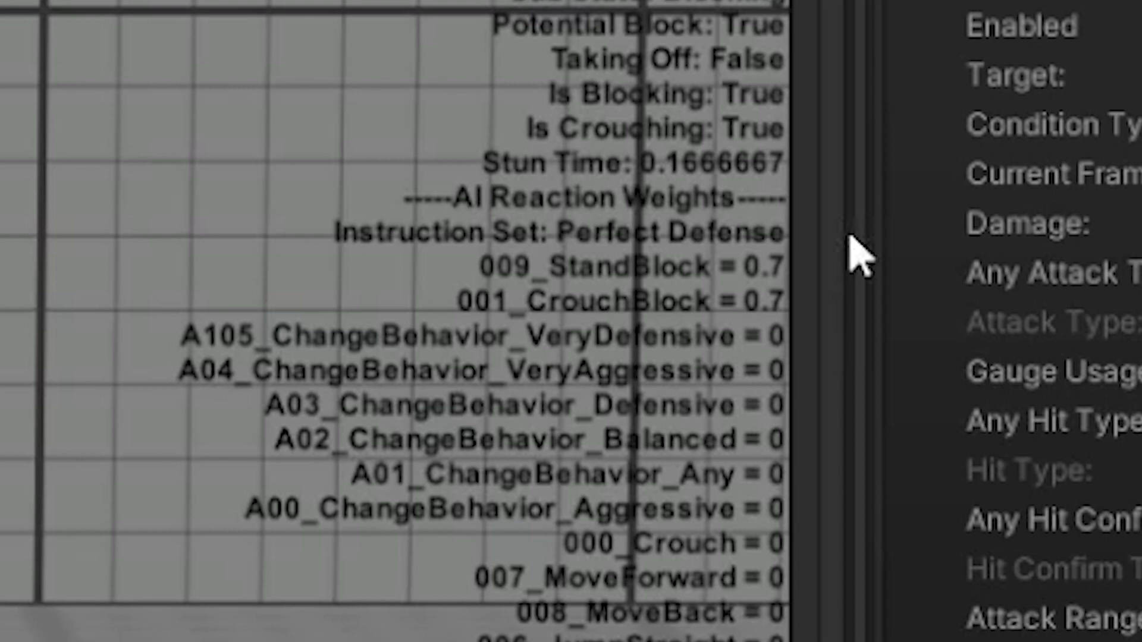
Review the Perfect Defense debug output, then stop the test fight.
{"action": "scroll", "coordinate": [945, 409], "scroll_direction": "up", "scroll_amount": 5}
{"action": "scroll", "coordinate": [977, 389], "scroll_direction": "down", "scroll_amount": 7}
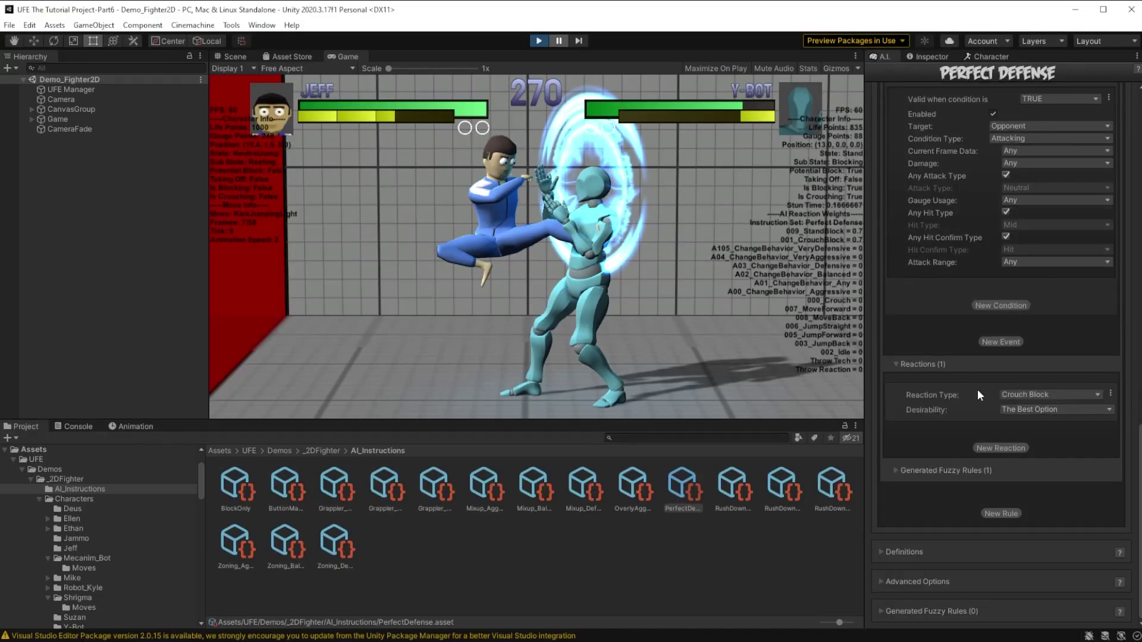
{"action": "scroll", "coordinate": [934, 344], "scroll_direction": "up", "scroll_amount": 6}
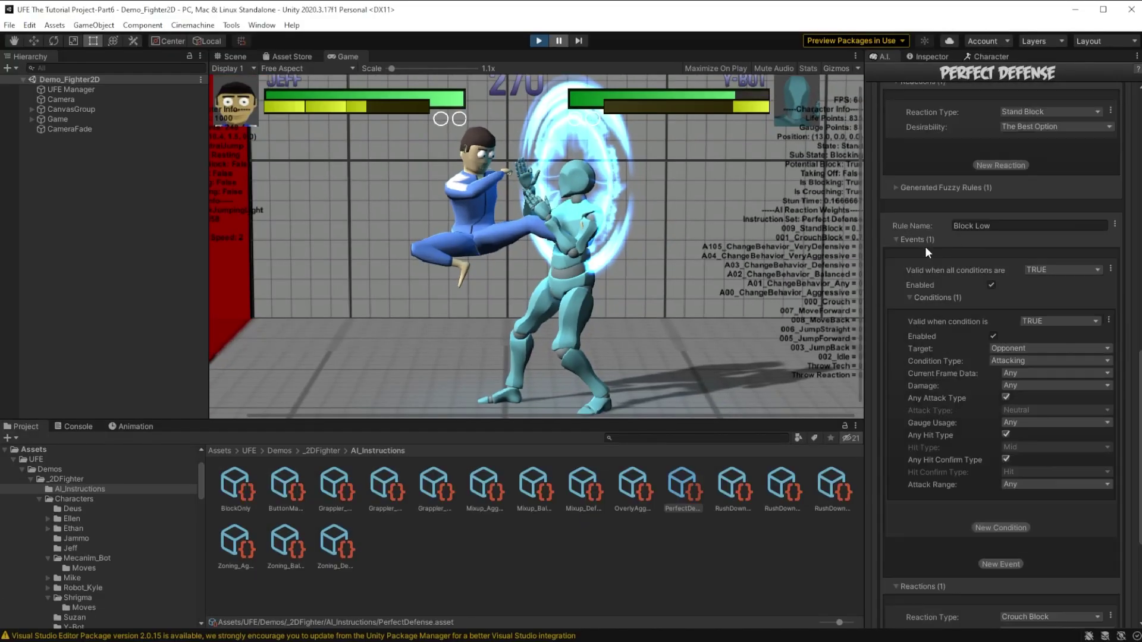
{"action": "scroll", "coordinate": [582, 194], "scroll_direction": "down", "scroll_amount": 1}
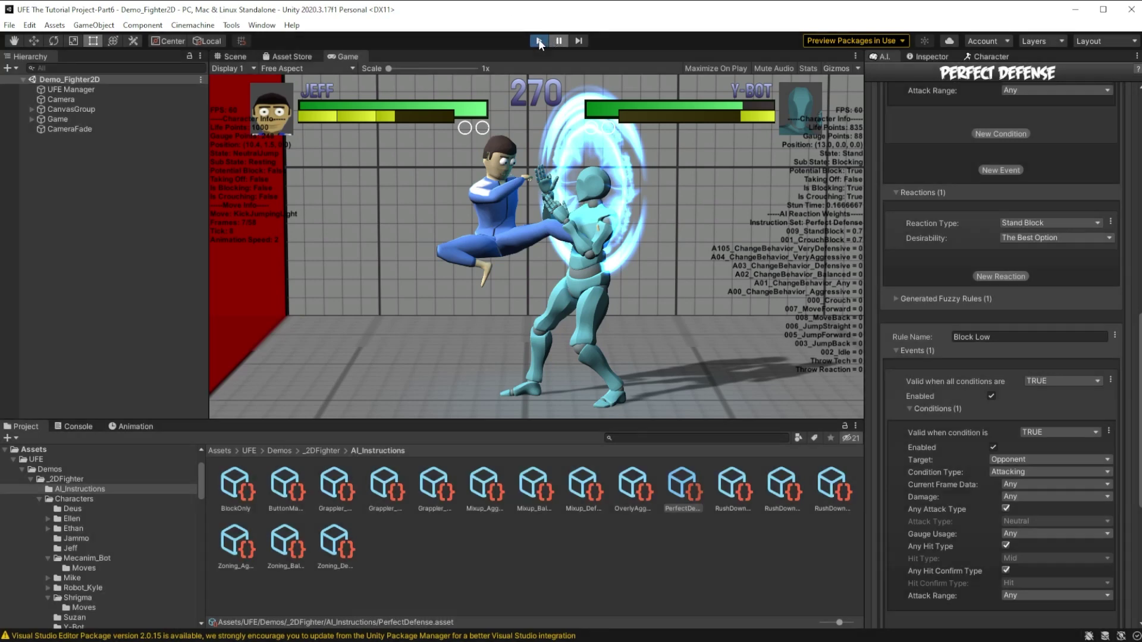
{"action": "left_click", "coordinate": [540, 41]}
Lower Block Low's Crouch Block desirability to Very Desirable.
{"action": "scroll", "coordinate": [1037, 220], "scroll_direction": "down", "scroll_amount": 8}
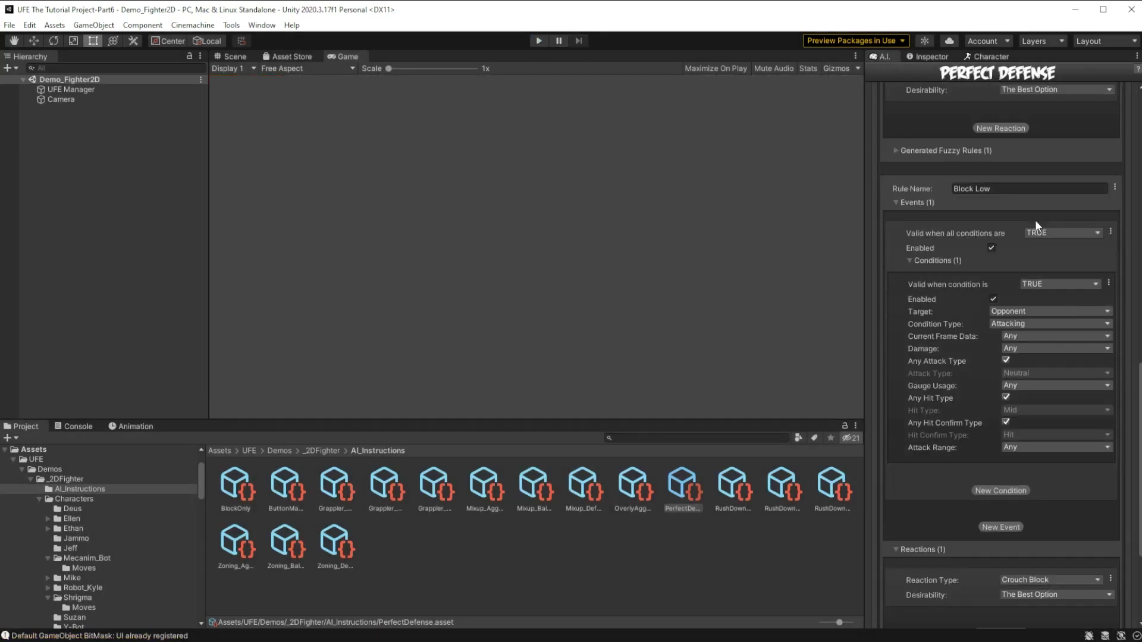
{"action": "left_click", "coordinate": [1007, 410]}
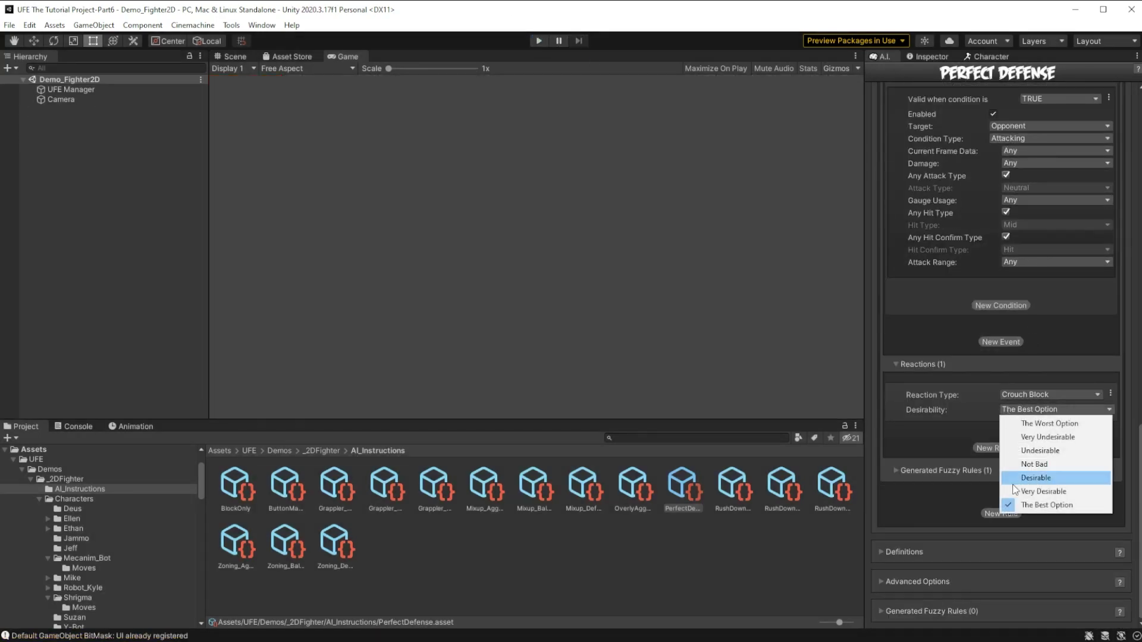
{"action": "left_click", "coordinate": [1016, 494]}
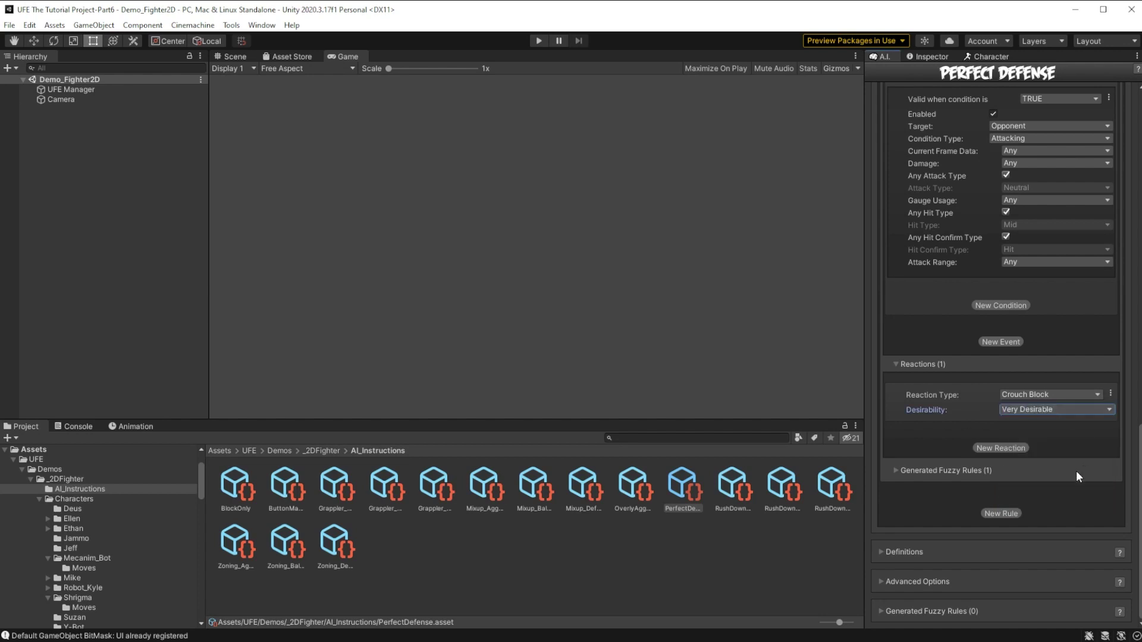
Look over the Perfect Defense rules and start a new test fight.
{"action": "scroll", "coordinate": [1002, 237], "scroll_direction": "up", "scroll_amount": 4}
{"action": "scroll", "coordinate": [981, 146], "scroll_direction": "up", "scroll_amount": 4}
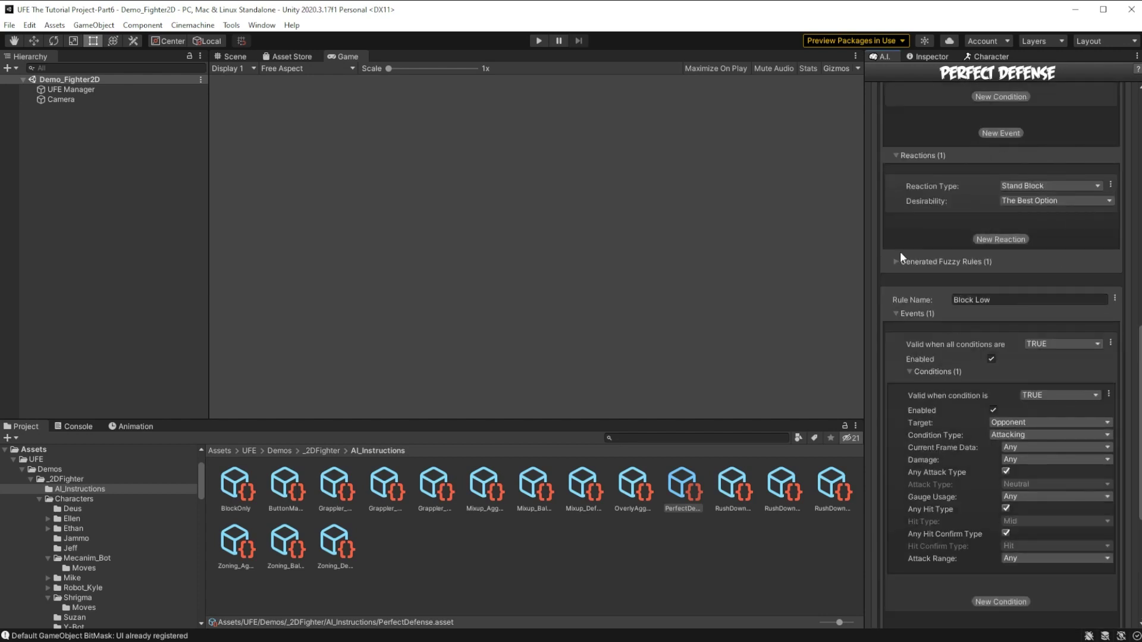
{"action": "scroll", "coordinate": [1029, 325], "scroll_direction": "down", "scroll_amount": 8}
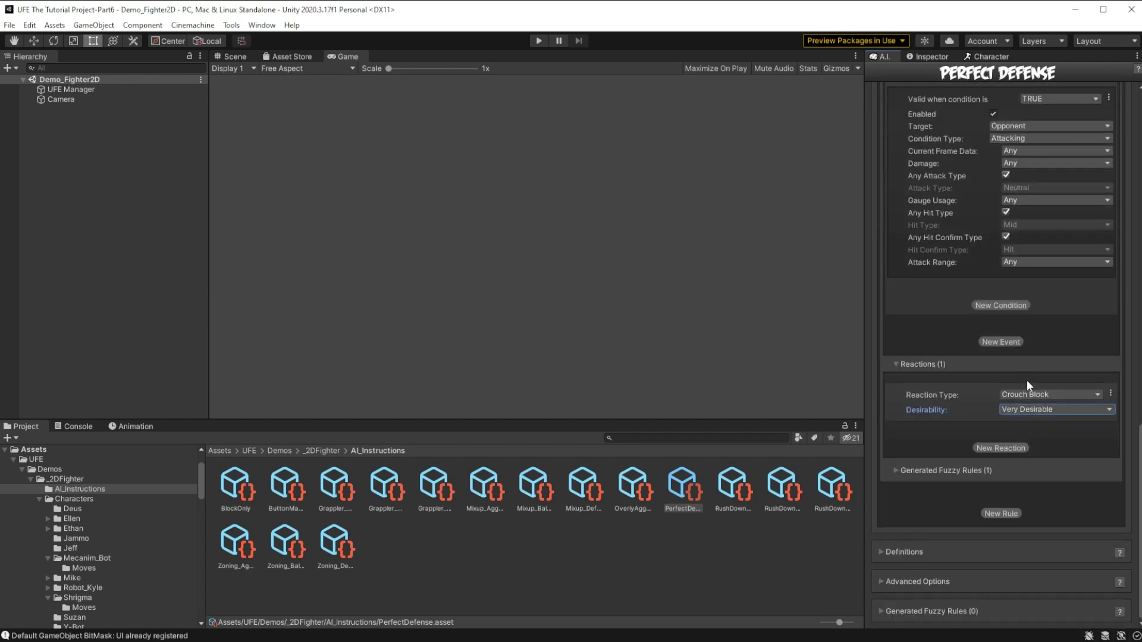
{"action": "scroll", "coordinate": [1027, 387], "scroll_direction": "up", "scroll_amount": 6}
{"action": "scroll", "coordinate": [1027, 390], "scroll_direction": "up", "scroll_amount": 10}
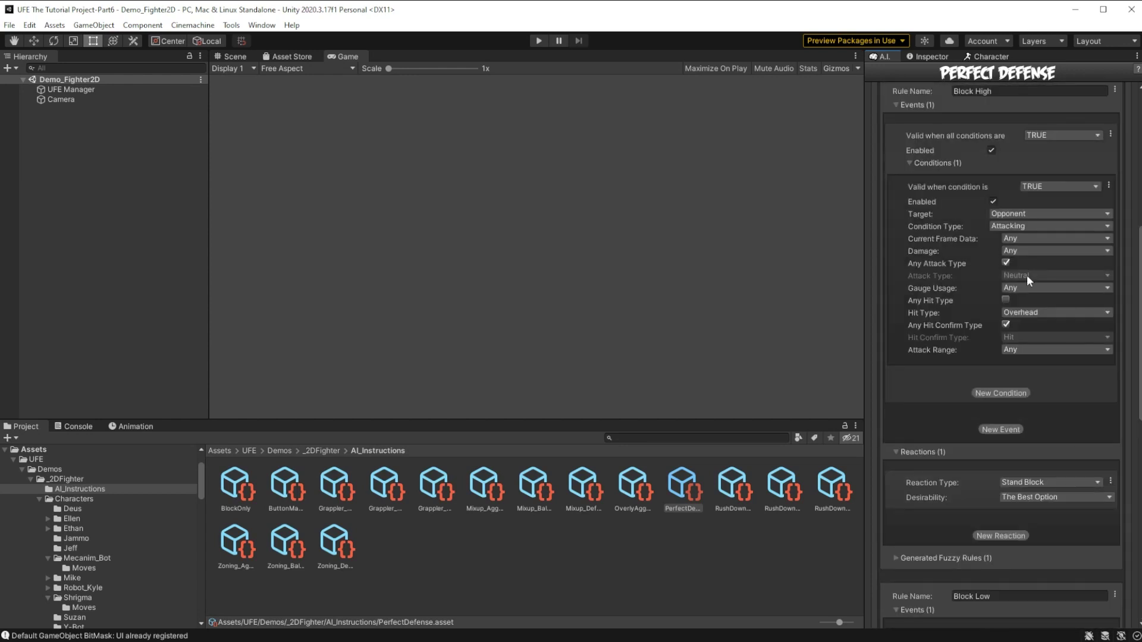
{"action": "scroll", "coordinate": [1027, 254], "scroll_direction": "up", "scroll_amount": 4}
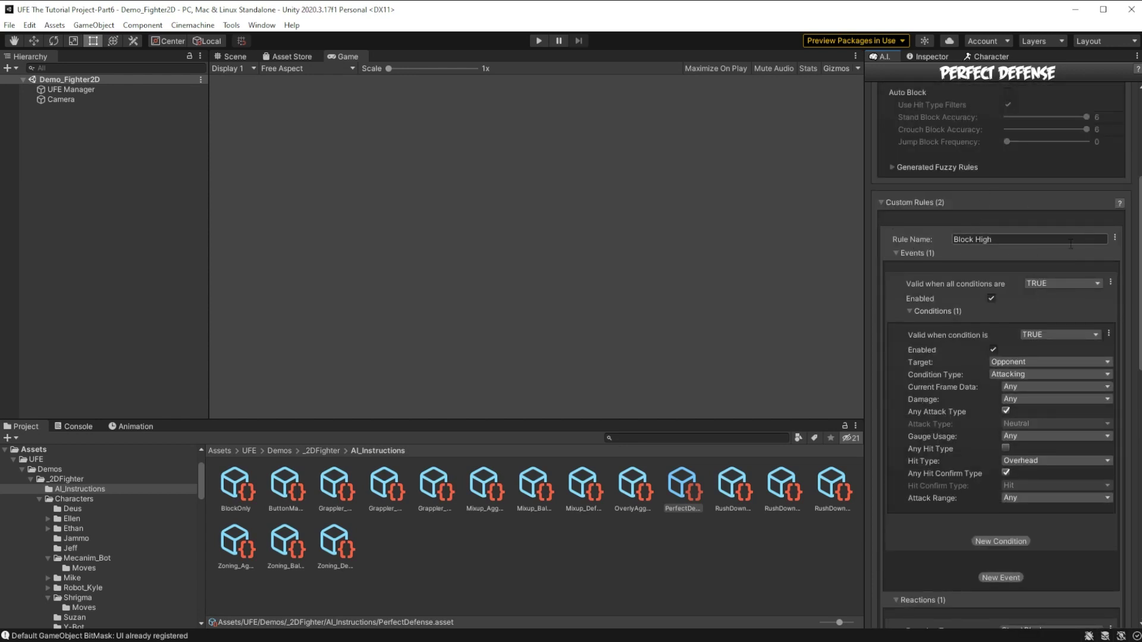
{"action": "scroll", "coordinate": [1019, 252], "scroll_direction": "down", "scroll_amount": 16}
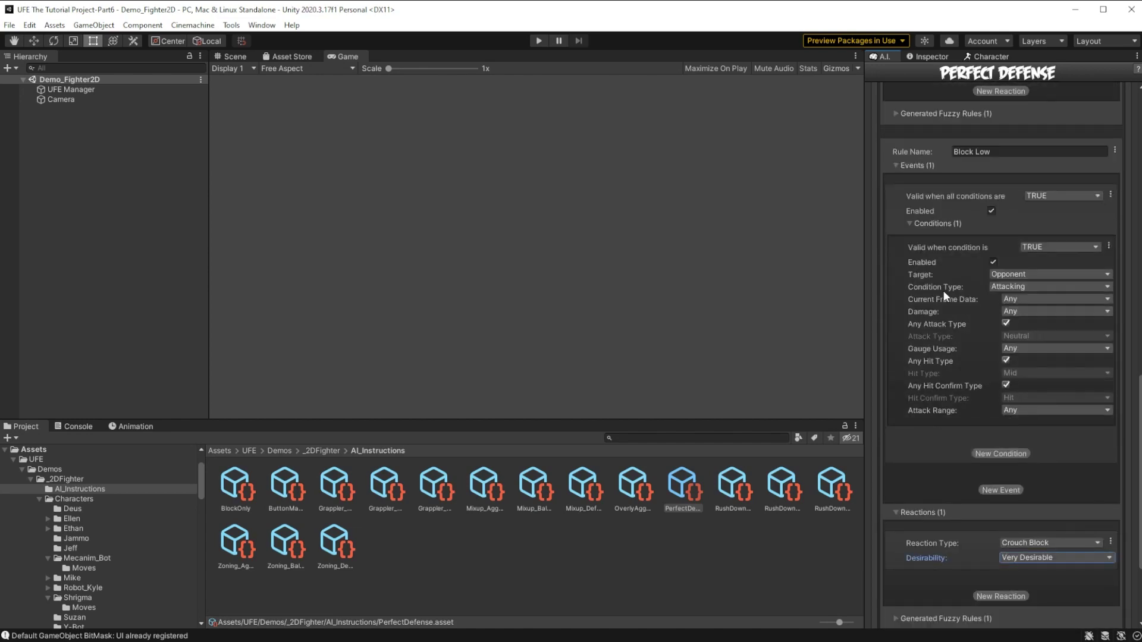
{"action": "key", "text": "ctrl+p"}
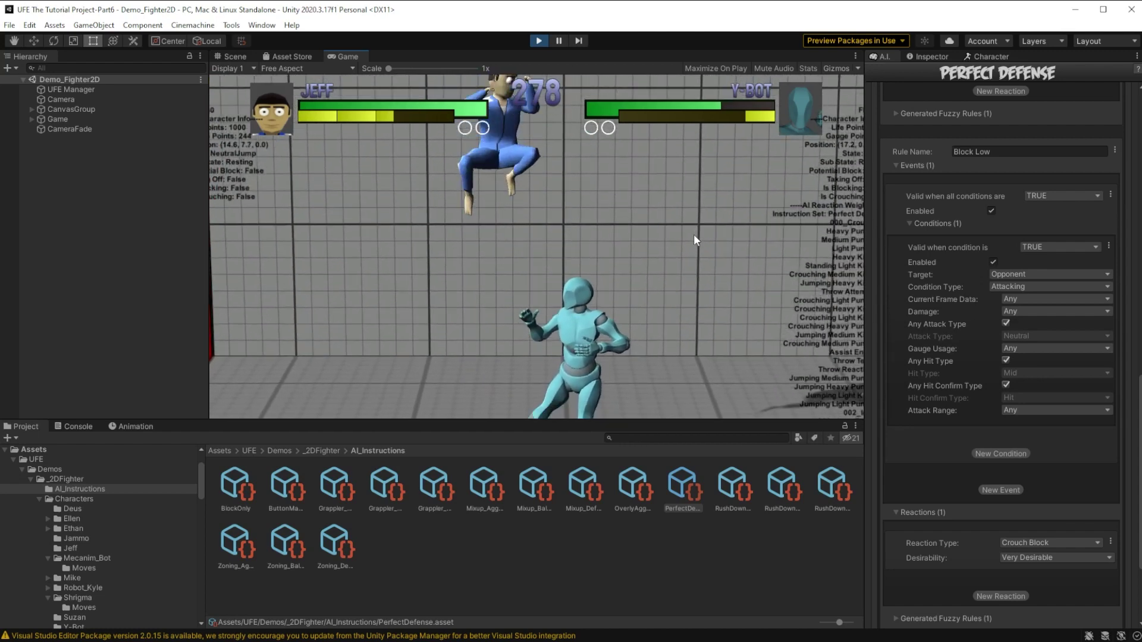
Set Perfect Defense's Advanced Options Time Between Actions to 0 and restart the fight.
{"action": "left_click", "coordinate": [538, 42]}
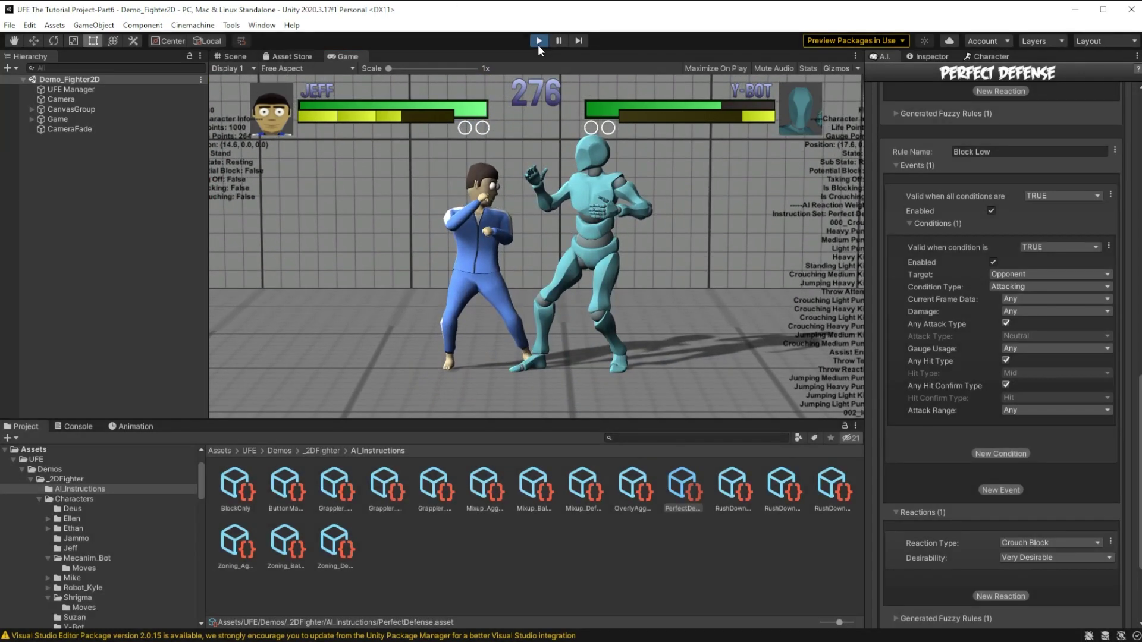
{"action": "scroll", "coordinate": [971, 427], "scroll_direction": "down", "scroll_amount": 5}
{"action": "left_click", "coordinate": [876, 582]}
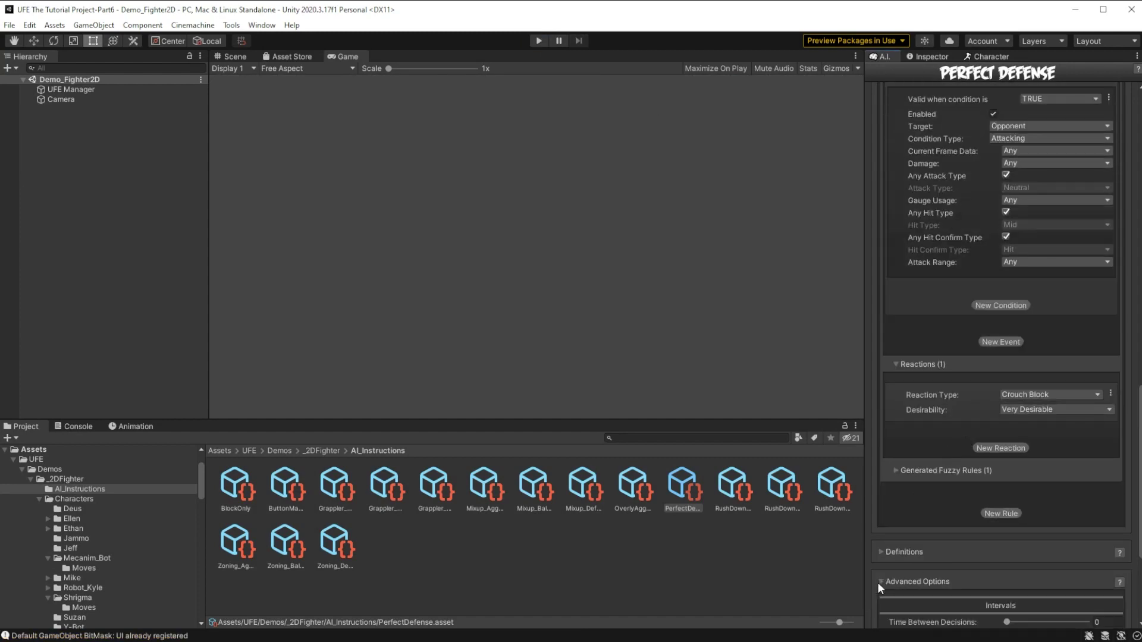
{"action": "scroll", "coordinate": [905, 494], "scroll_direction": "down", "scroll_amount": 5}
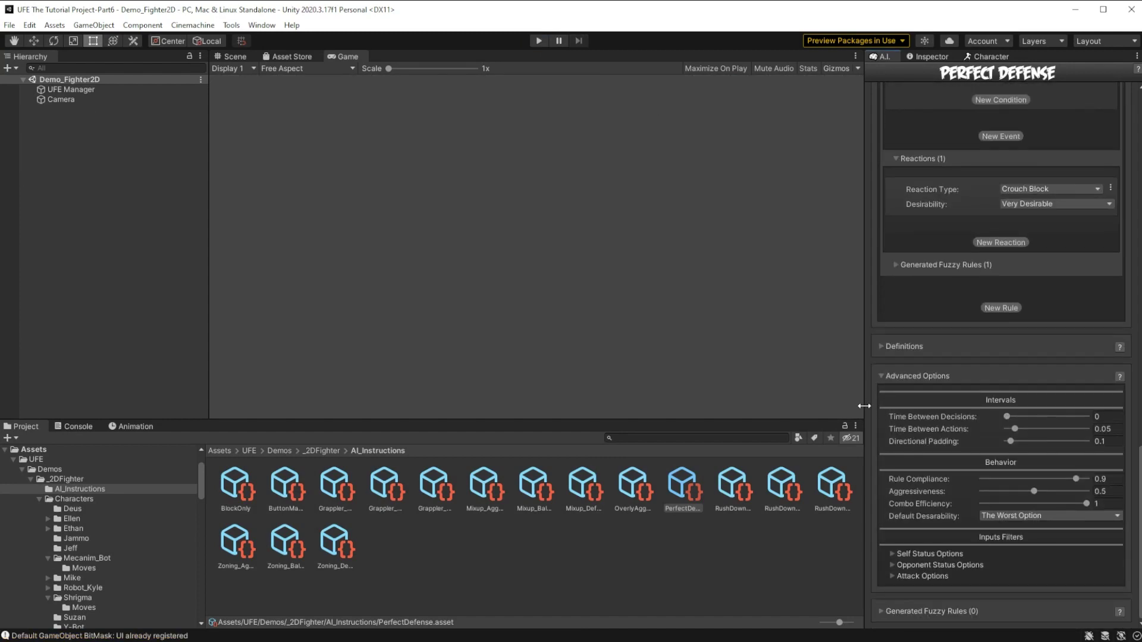
{"action": "left_click_drag", "start_coordinate": [867, 411], "coordinate": [744, 434]}
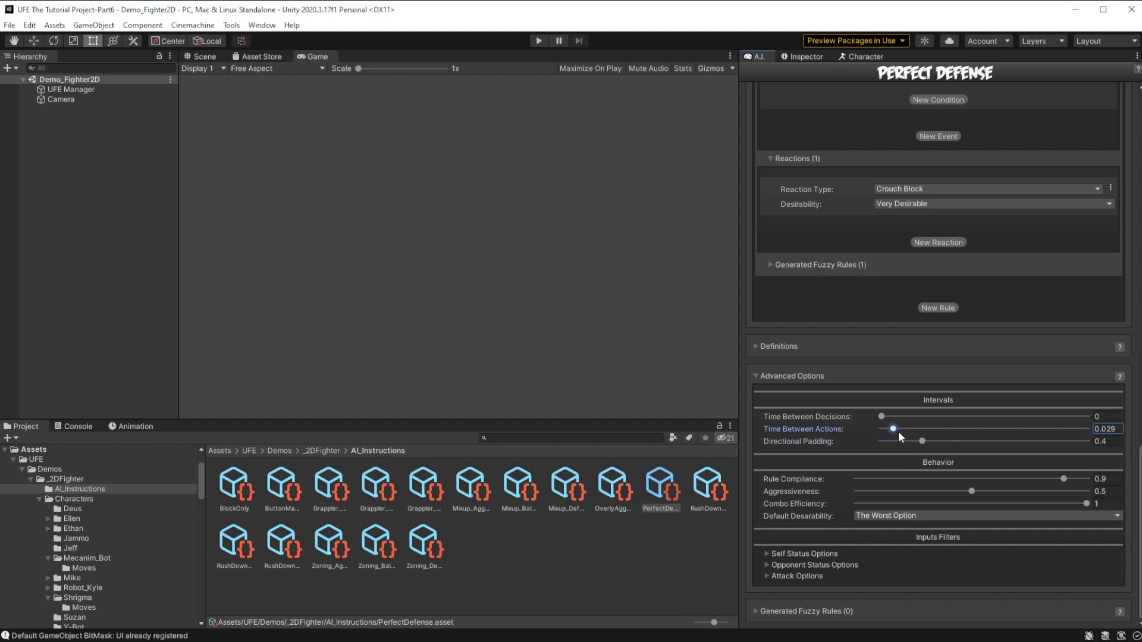
{"action": "left_click_drag", "start_coordinate": [893, 431], "coordinate": [876, 433]}
{"action": "key", "text": "ctrl+p"}
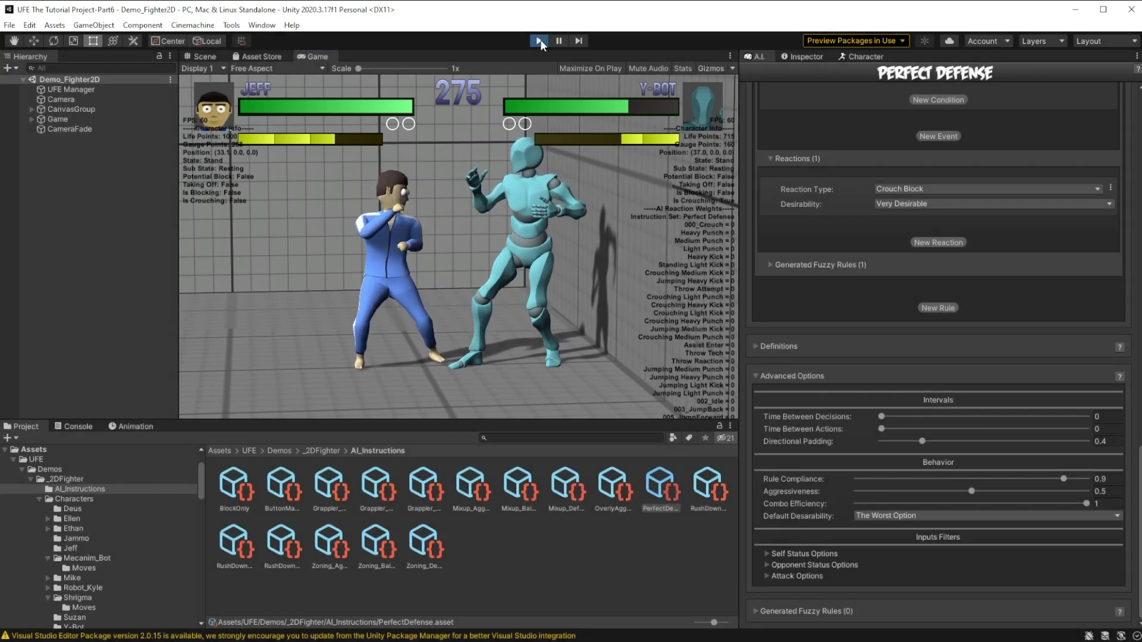
Stop the fight and try OverlyAggresive and PerfectDefense in Y-Bot's AI instructions file slot.
{"action": "left_click", "coordinate": [540, 40]}
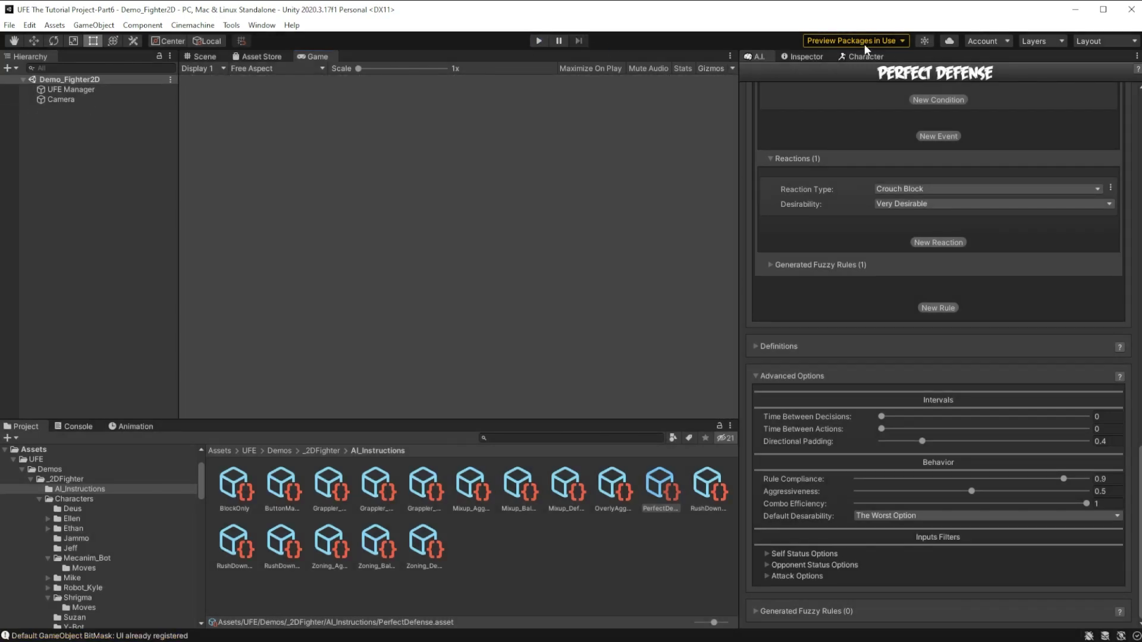
{"action": "left_click", "coordinate": [861, 56]}
{"action": "left_click", "coordinate": [868, 564]}
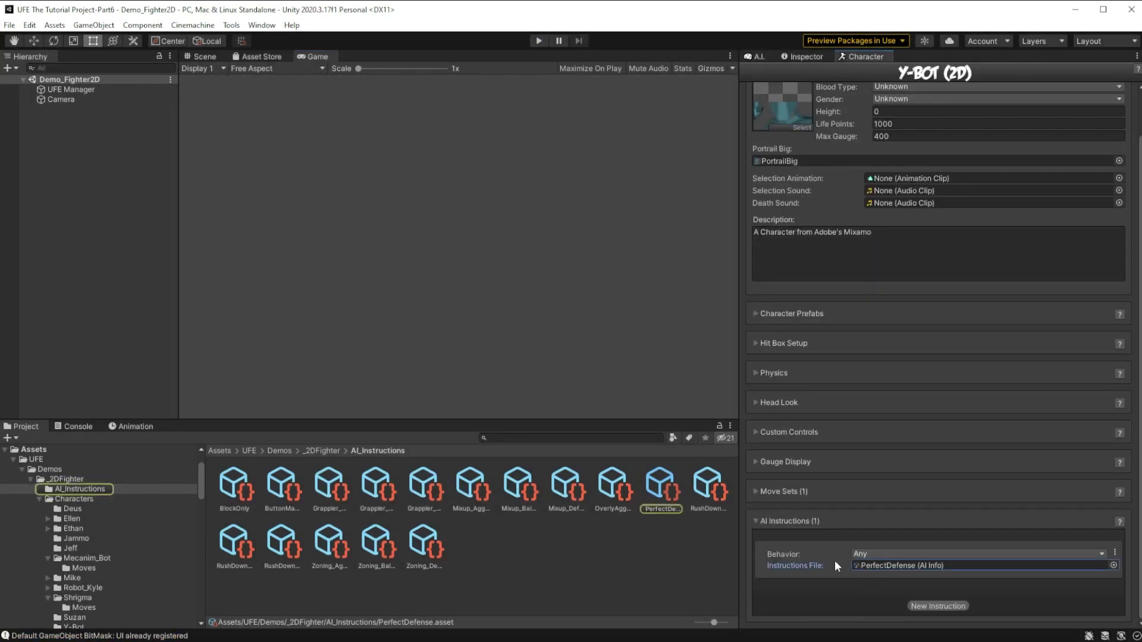
{"action": "left_click_drag", "start_coordinate": [610, 488], "coordinate": [898, 565]}
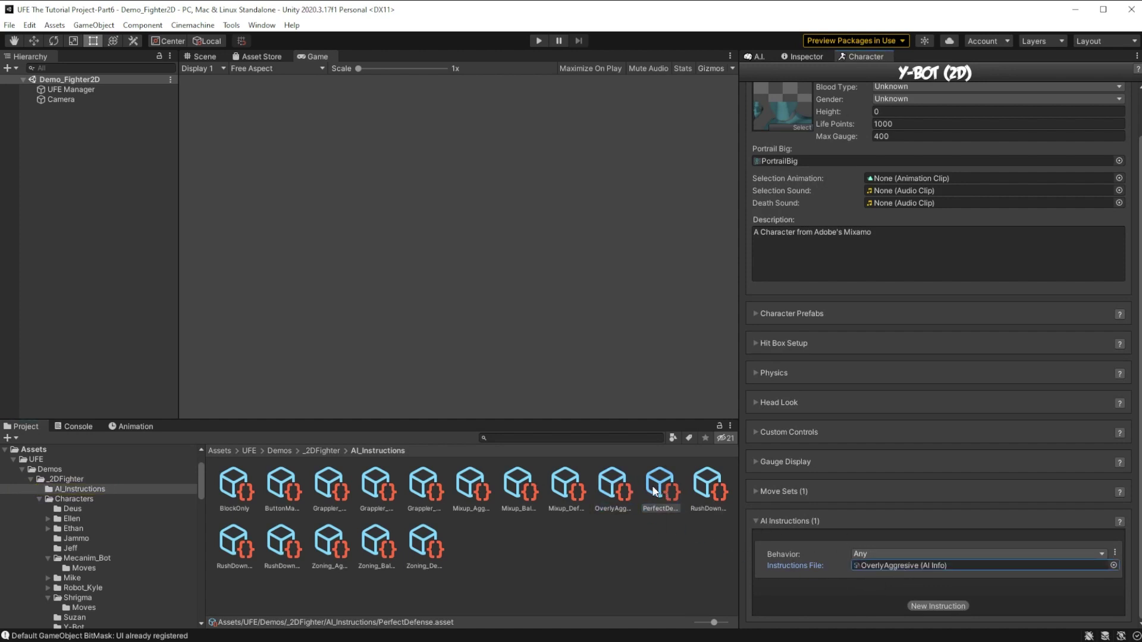
{"action": "left_click_drag", "start_coordinate": [652, 485], "coordinate": [887, 569]}
{"action": "left_click_drag", "start_coordinate": [599, 489], "coordinate": [884, 563]}
Select the OverlyAggresive asset and open its Overly Aggressive AI editor.
{"action": "left_click", "coordinate": [616, 499]}
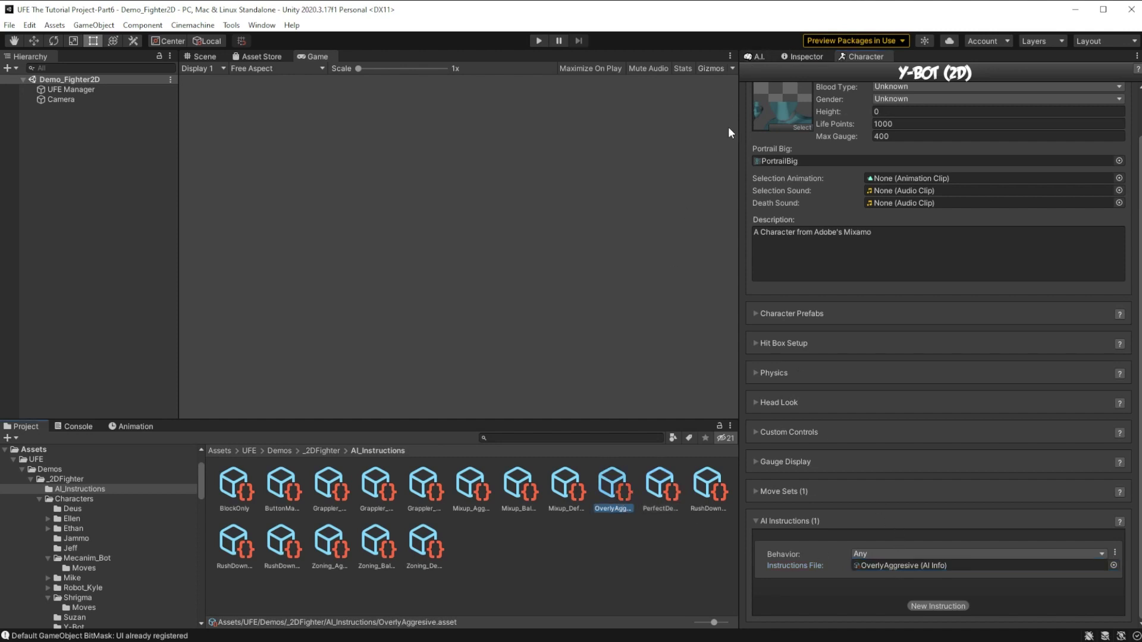
{"action": "left_click", "coordinate": [802, 52]}
{"action": "left_click", "coordinate": [801, 108]}
{"action": "scroll", "coordinate": [877, 315], "scroll_direction": "up", "scroll_amount": 5}
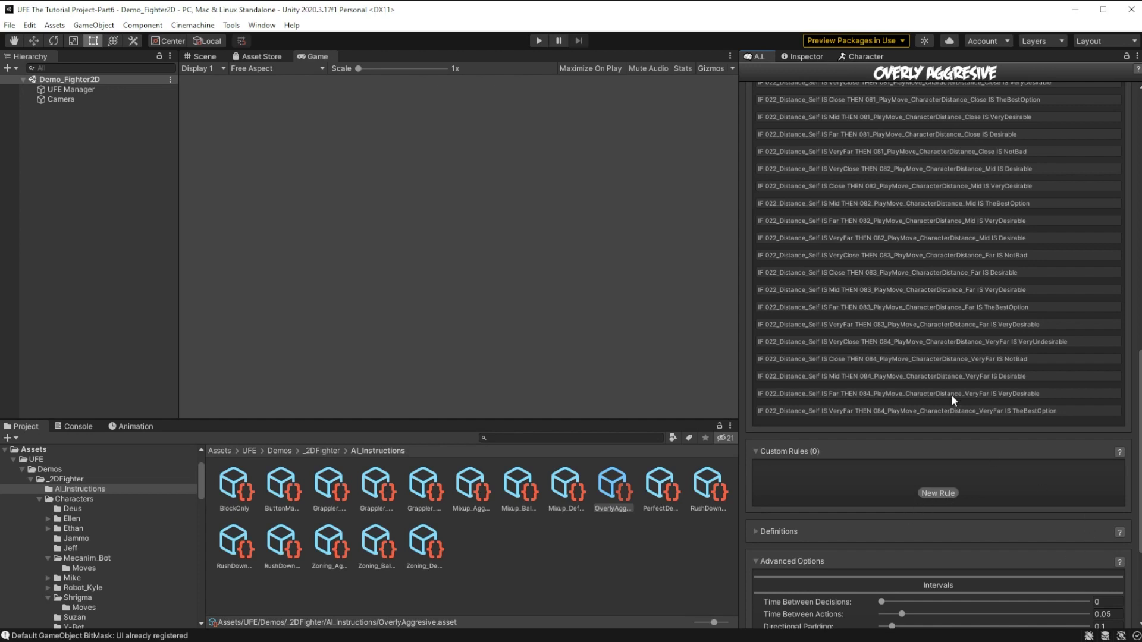
Add a second AI instruction to Y-Bot using the PerfectDefense file.
{"action": "left_click", "coordinate": [866, 57]}
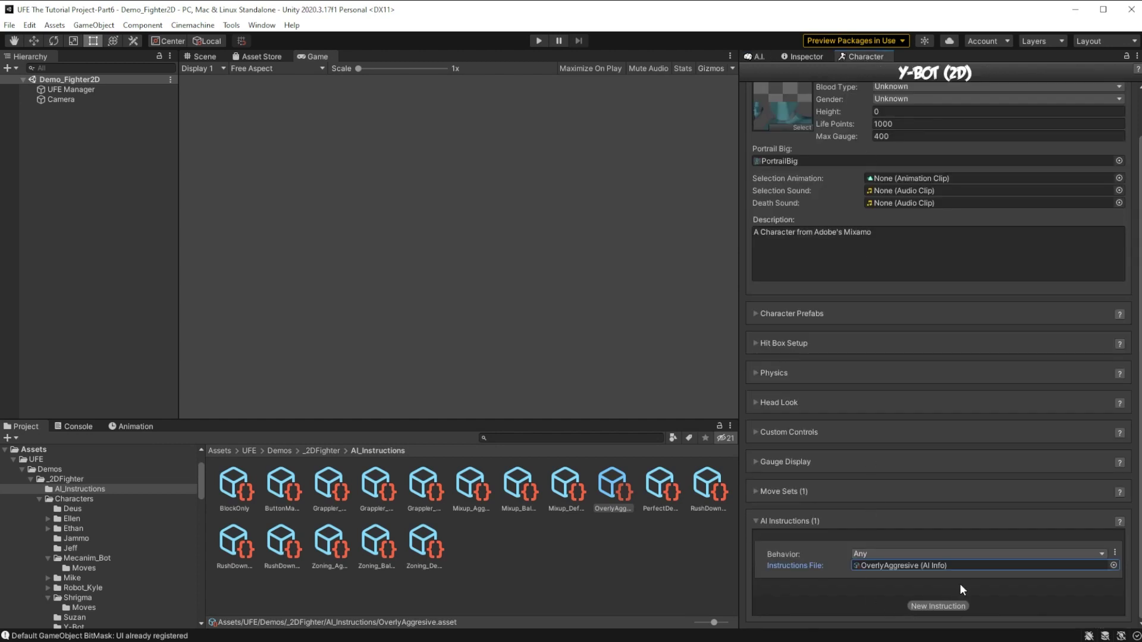
{"action": "left_click", "coordinate": [931, 606]}
{"action": "scroll", "coordinate": [881, 536], "scroll_direction": "down", "scroll_amount": 2}
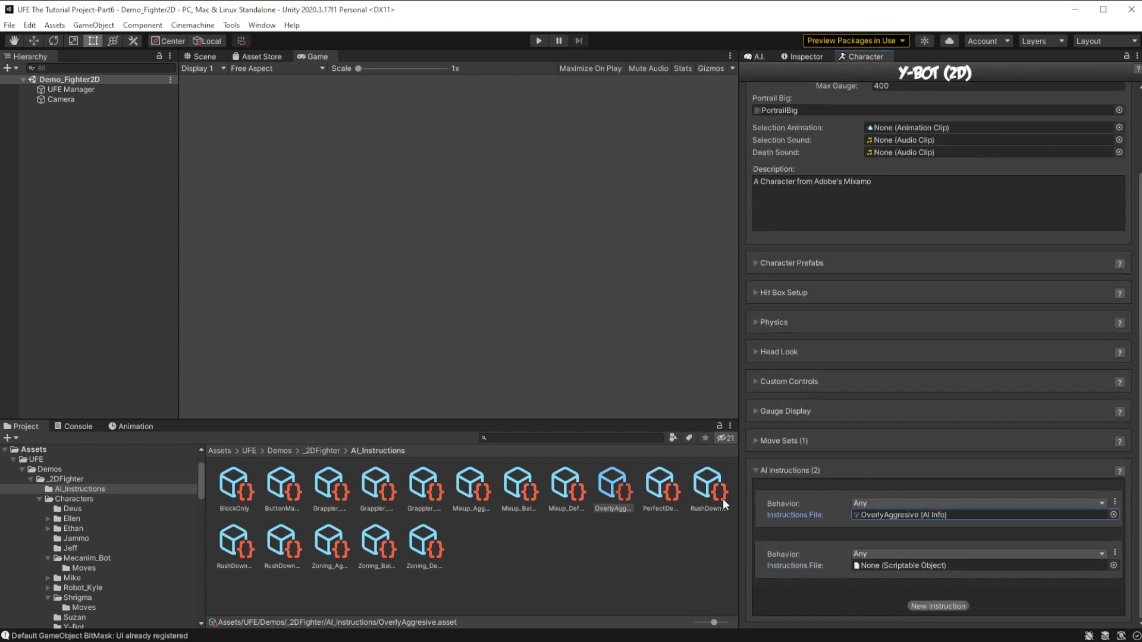
{"action": "left_click_drag", "start_coordinate": [666, 494], "coordinate": [865, 568]}
Set the first instruction's behavior to Aggressive and the second's to Defensive.
{"action": "left_click", "coordinate": [860, 504]}
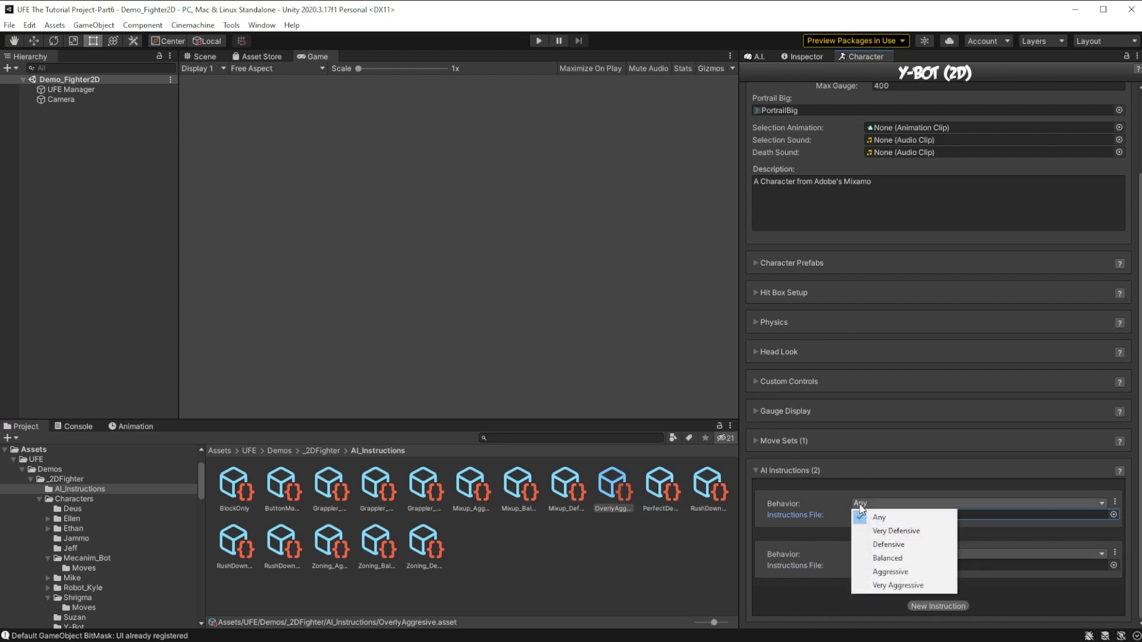
{"action": "left_click", "coordinate": [889, 572]}
{"action": "left_click", "coordinate": [884, 553]}
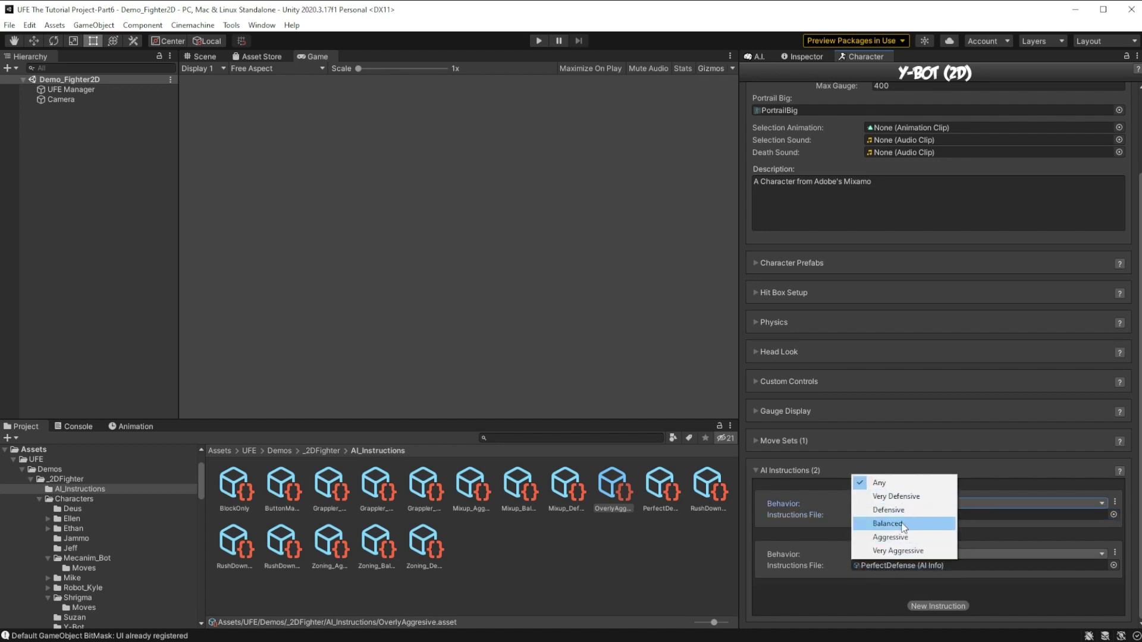
{"action": "left_click", "coordinate": [888, 510]}
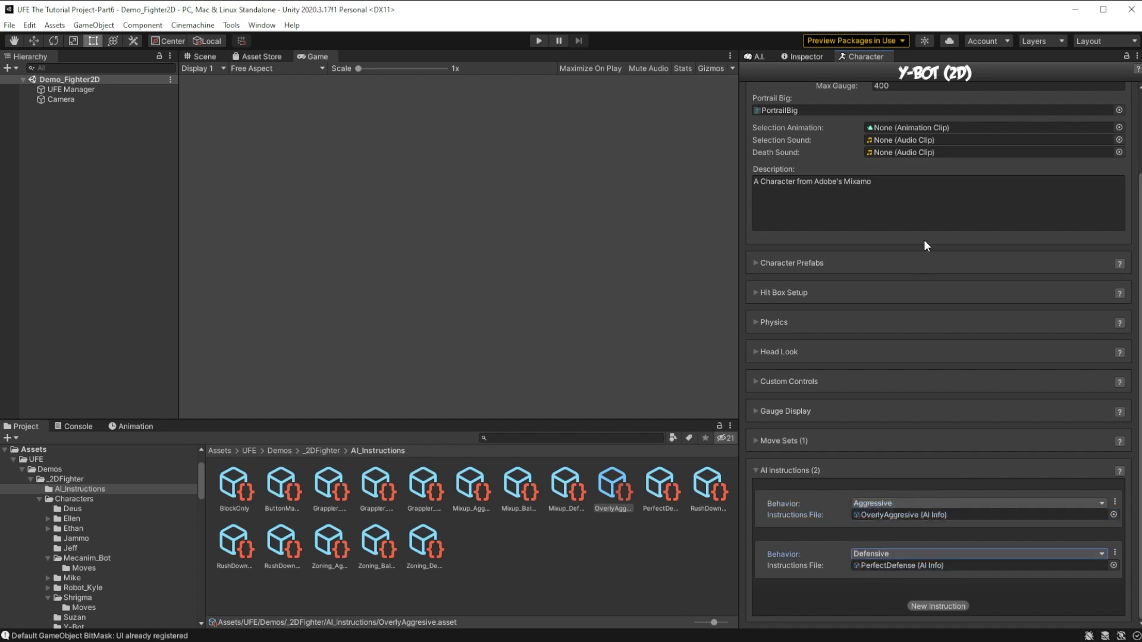
{"action": "left_click", "coordinate": [807, 57]}
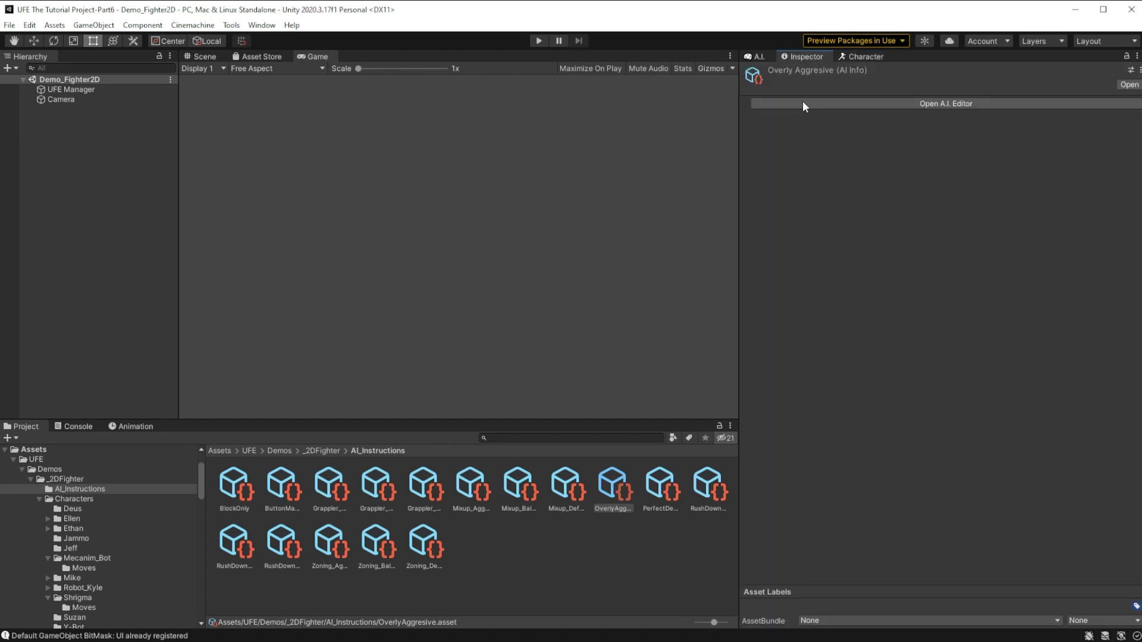
Add a new Overly Aggresive rule named Switch To Defense.
{"action": "left_click", "coordinate": [759, 56]}
{"action": "left_click", "coordinate": [938, 419]}
{"action": "scroll", "coordinate": [925, 386], "scroll_direction": "down", "scroll_amount": 2}
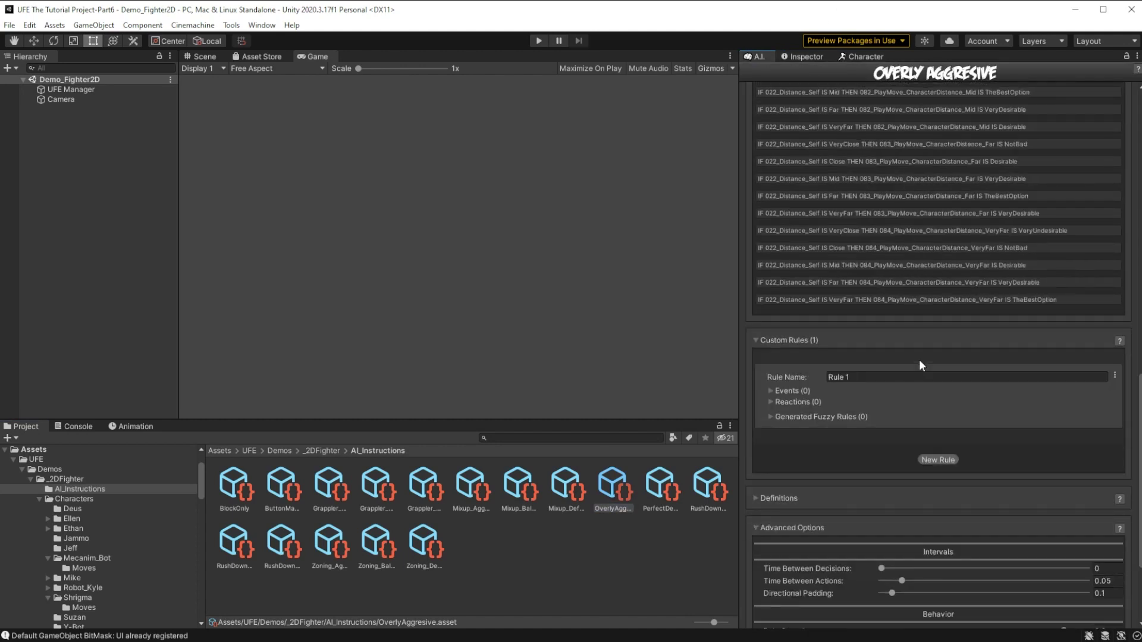
{"action": "left_click", "coordinate": [840, 342]}
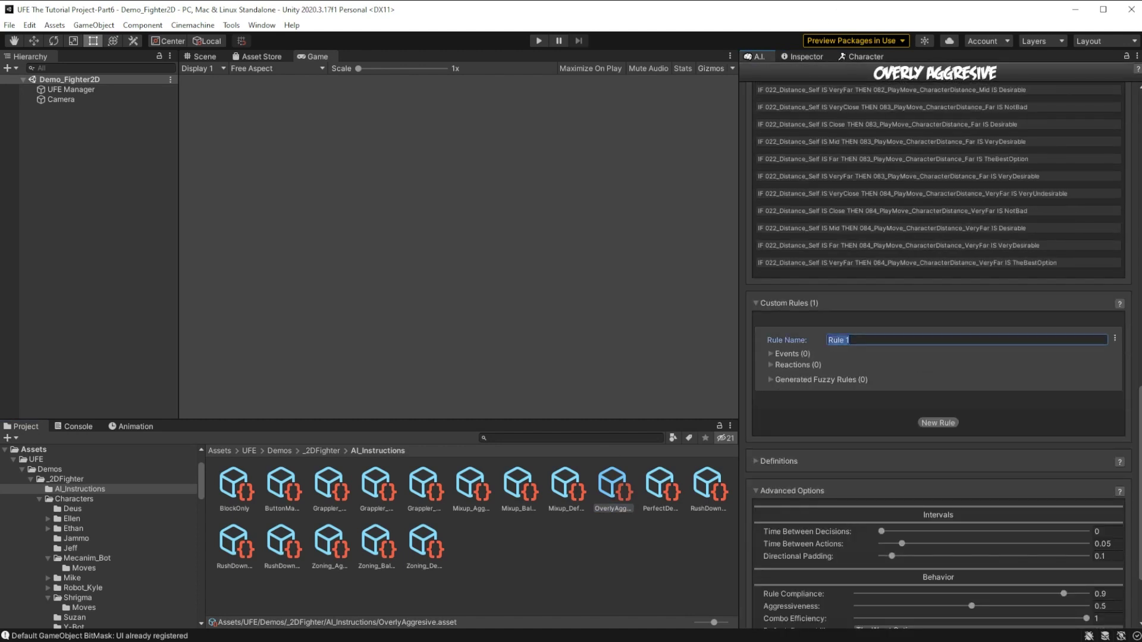
{"action": "type", "text": "Switch To Defense"}
Give Switch To Defense an event whose condition checks Health Status.
{"action": "left_click", "coordinate": [772, 353]}
{"action": "left_click", "coordinate": [934, 389]}
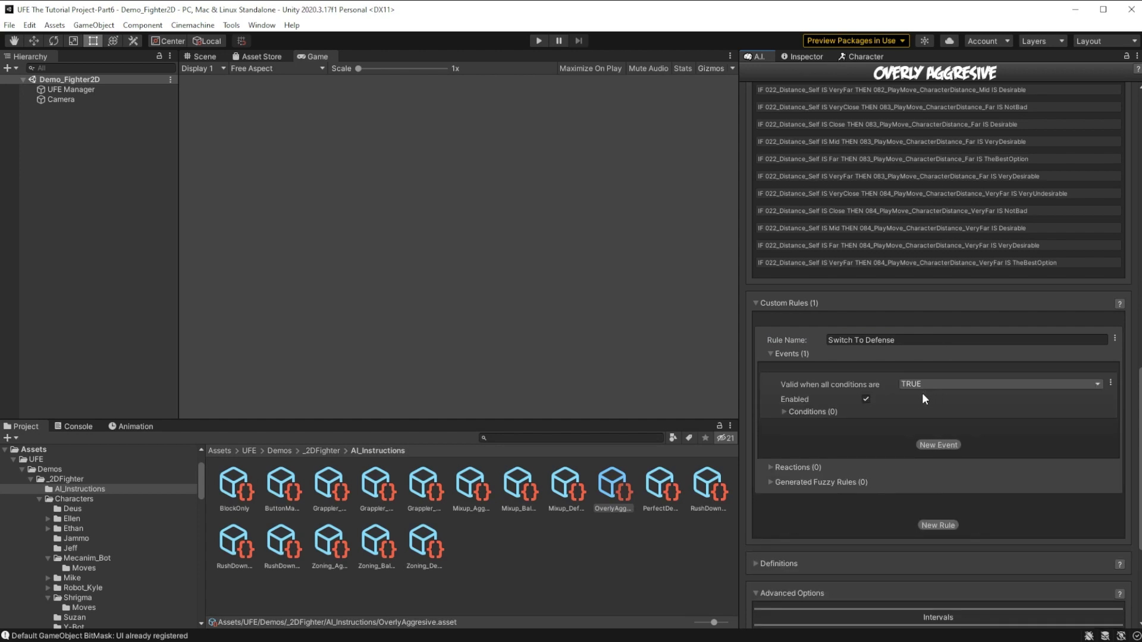
{"action": "left_click", "coordinate": [784, 411]}
{"action": "left_click", "coordinate": [929, 445]}
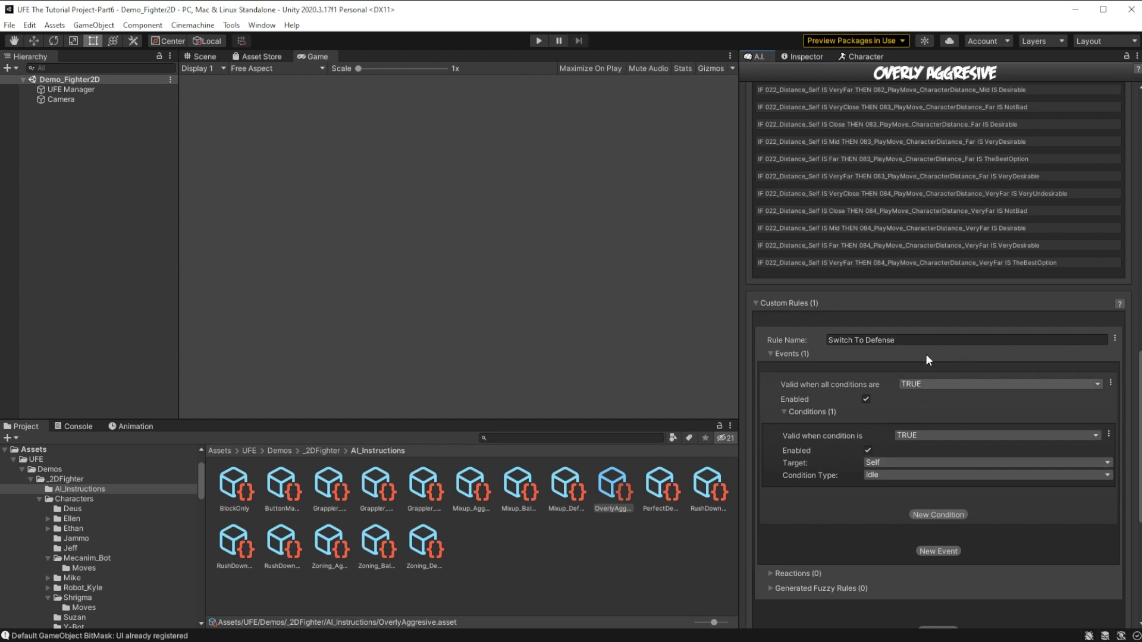
{"action": "left_click", "coordinate": [887, 462]}
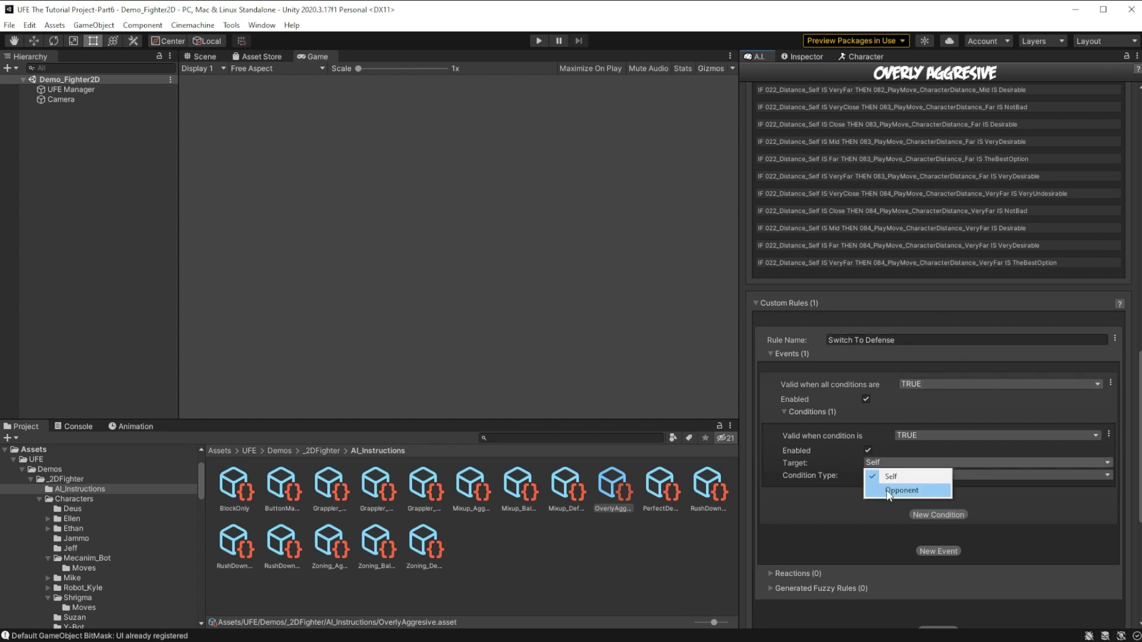
{"action": "left_click", "coordinate": [872, 486]}
{"action": "left_click", "coordinate": [875, 474]}
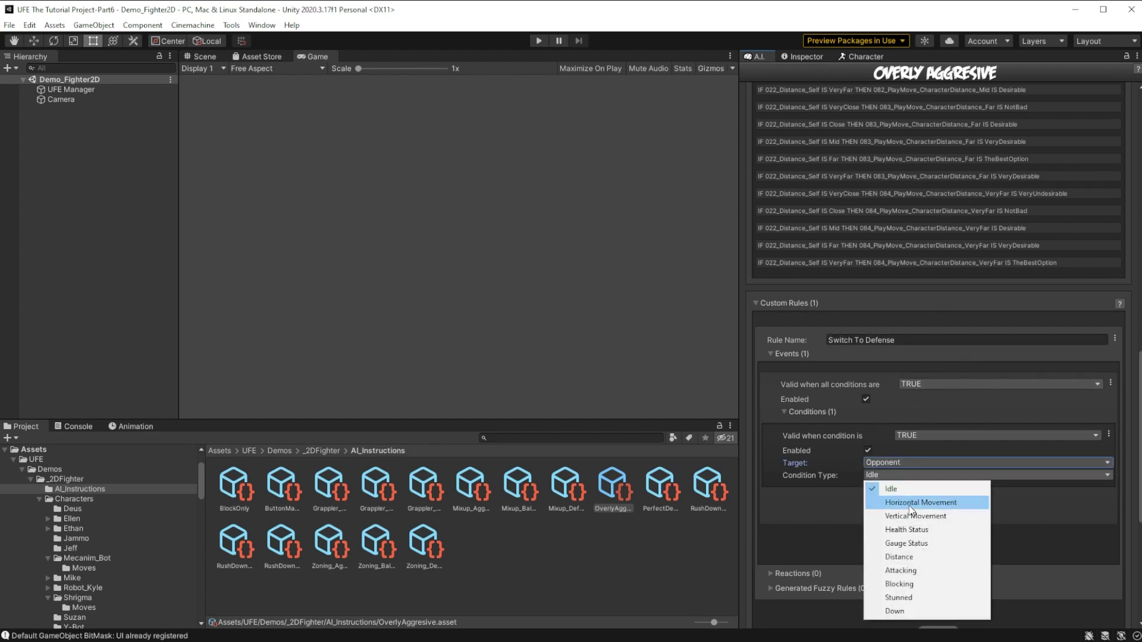
{"action": "left_click", "coordinate": [901, 530]}
{"action": "scroll", "coordinate": [898, 534], "scroll_direction": "down", "scroll_amount": 3}
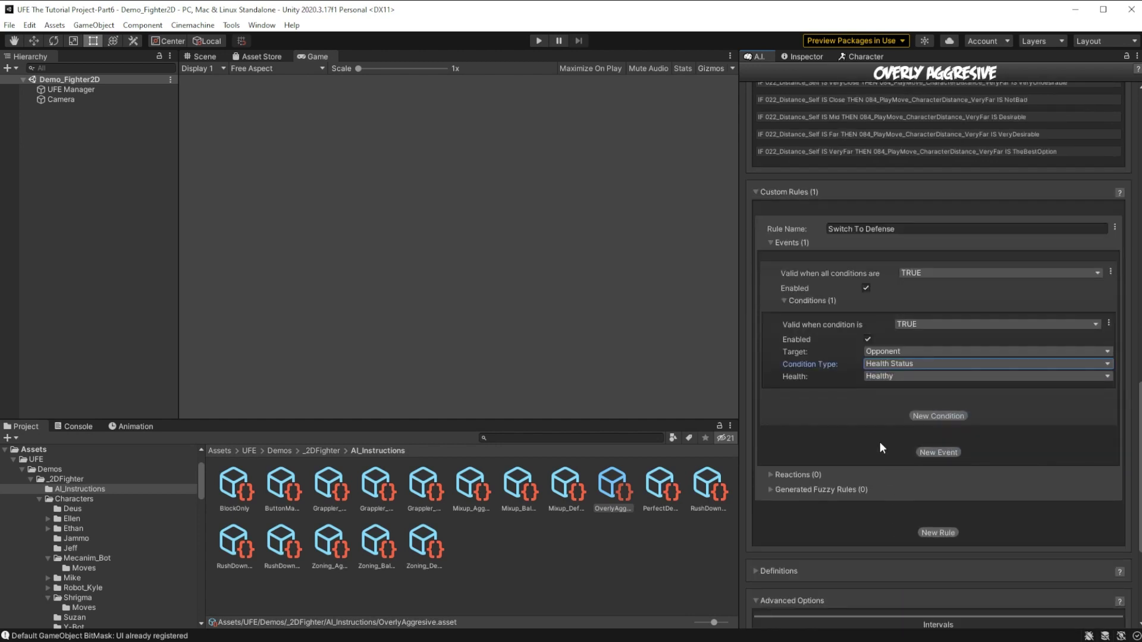
{"action": "scroll", "coordinate": [951, 486], "scroll_direction": "down", "scroll_amount": 3}
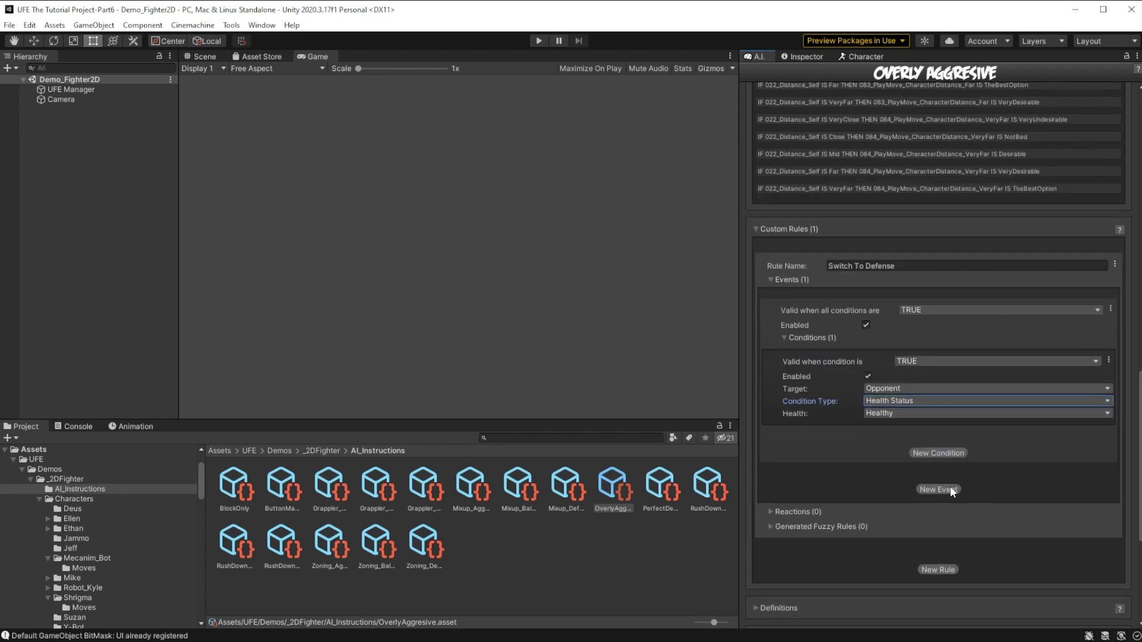
{"action": "left_click", "coordinate": [891, 412]}
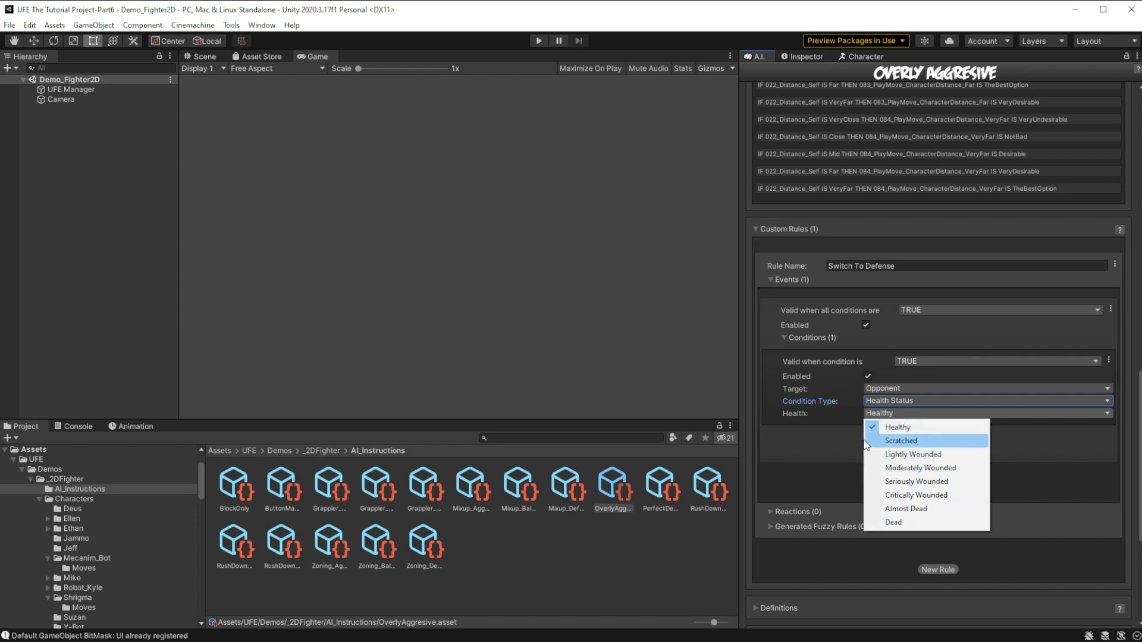
{"action": "left_click", "coordinate": [913, 428]}
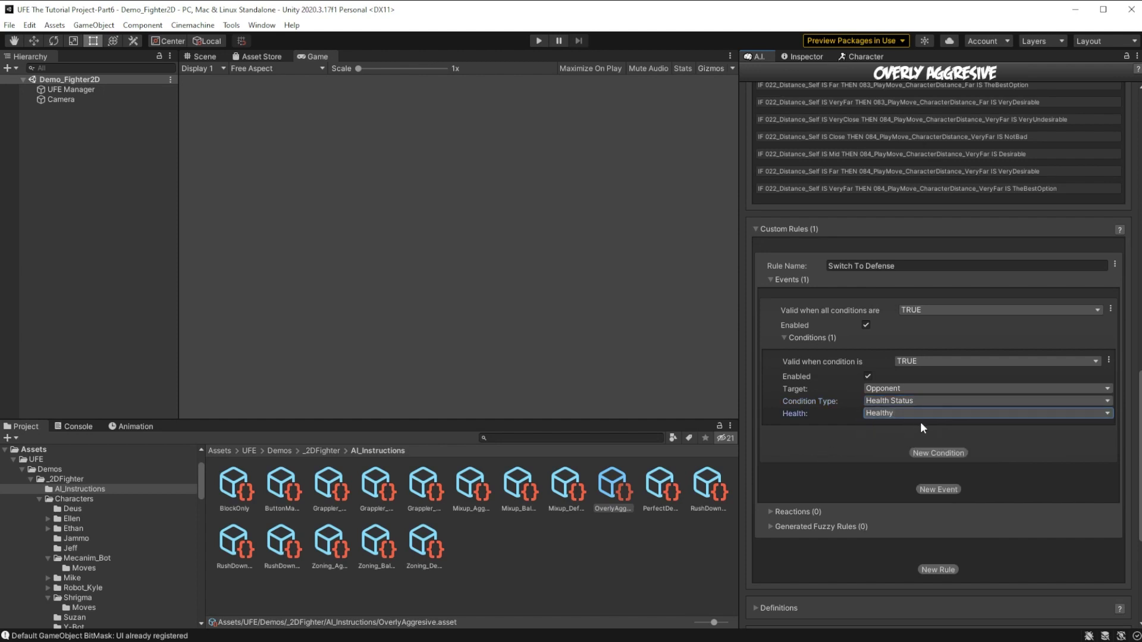
Inspect the Health definition thresholds, noting Lightly Wounded at 80, without changing them.
{"action": "scroll", "coordinate": [904, 369], "scroll_direction": "down", "scroll_amount": 1}
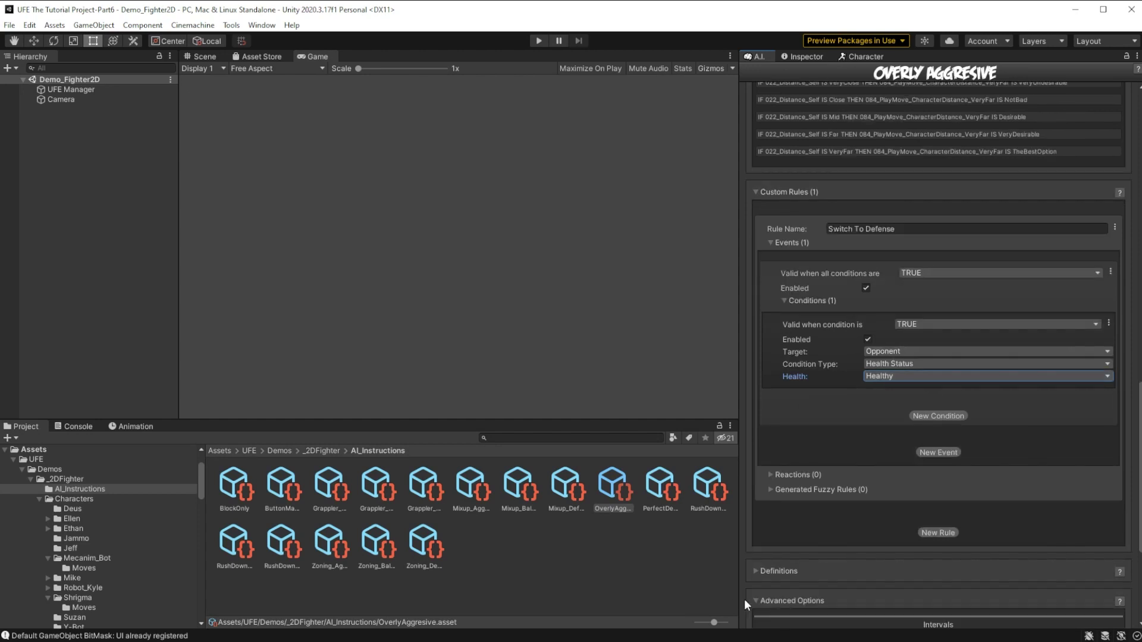
{"action": "left_click", "coordinate": [756, 571]}
{"action": "scroll", "coordinate": [776, 526], "scroll_direction": "down", "scroll_amount": 5}
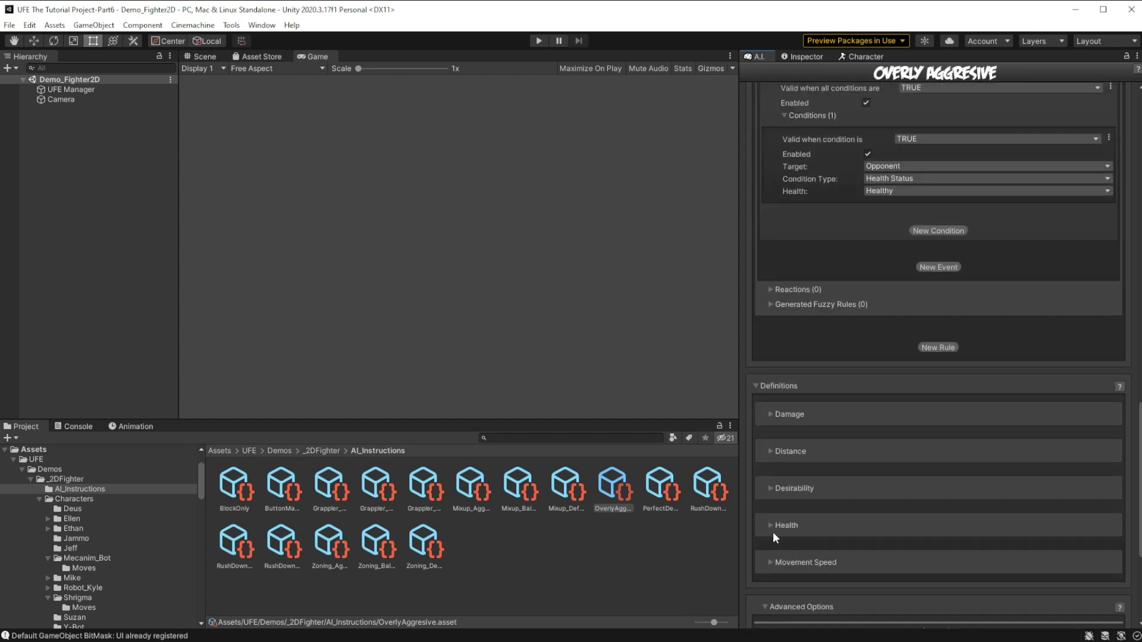
{"action": "left_click", "coordinate": [770, 526]}
{"action": "scroll", "coordinate": [794, 506], "scroll_direction": "down", "scroll_amount": 6}
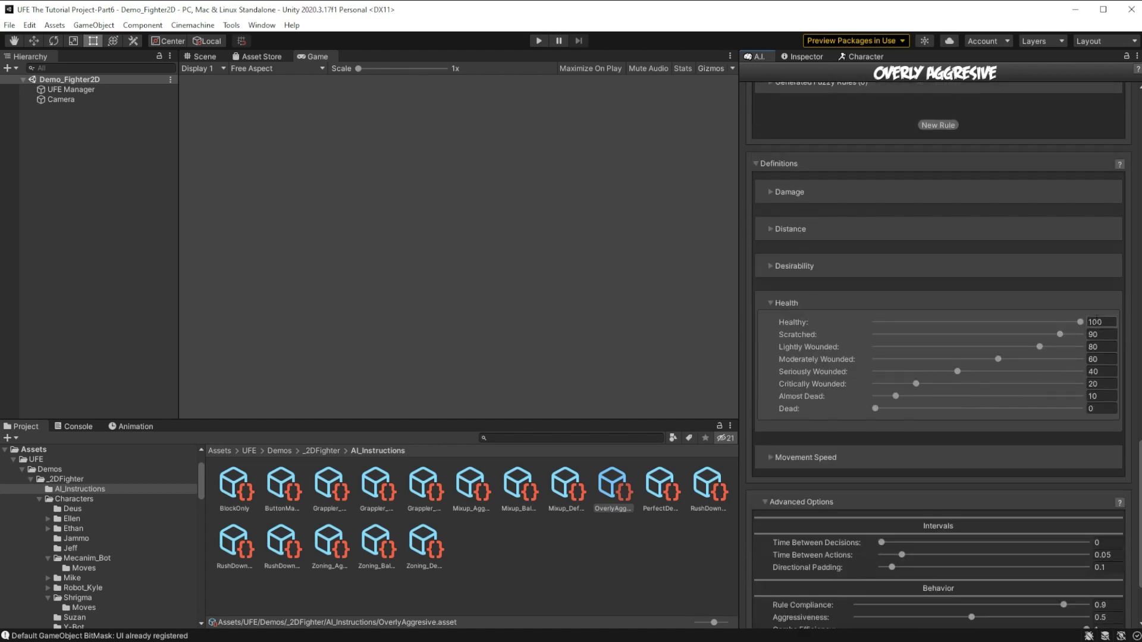
{"action": "left_click", "coordinate": [1094, 334]}
{"action": "key", "text": "Tab"}
{"action": "left_click", "coordinate": [1096, 359]}
{"action": "left_click", "coordinate": [1096, 396]}
{"action": "key", "text": "Return"}
{"action": "left_click", "coordinate": [1093, 347]}
{"action": "scroll", "coordinate": [1030, 334], "scroll_direction": "up", "scroll_amount": 10}
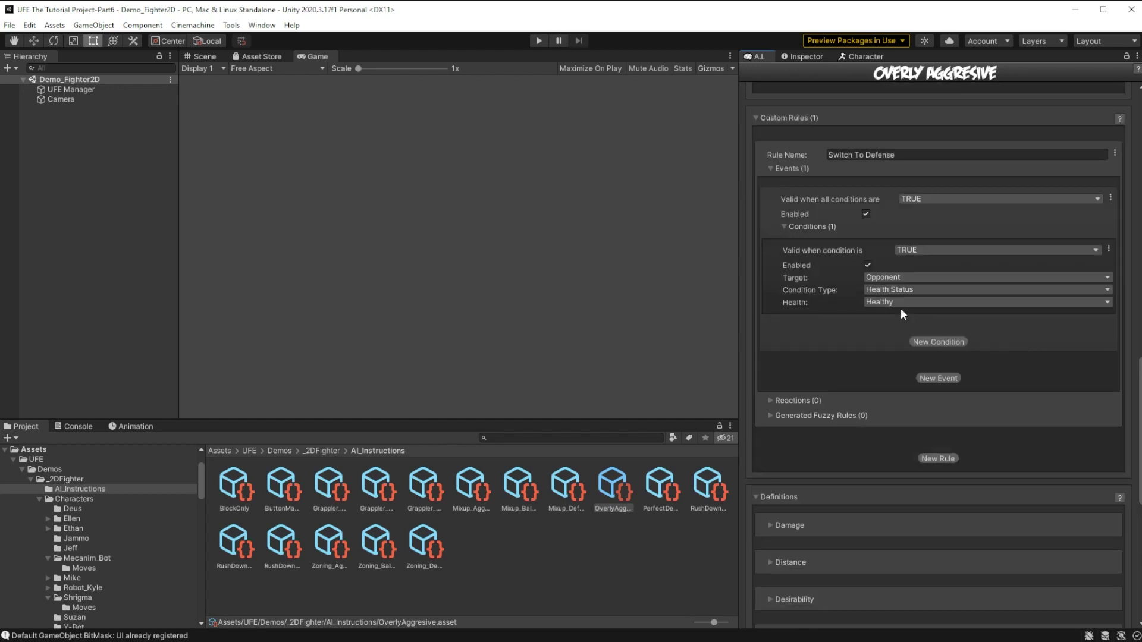
{"action": "scroll", "coordinate": [877, 351], "scroll_direction": "up", "scroll_amount": 2}
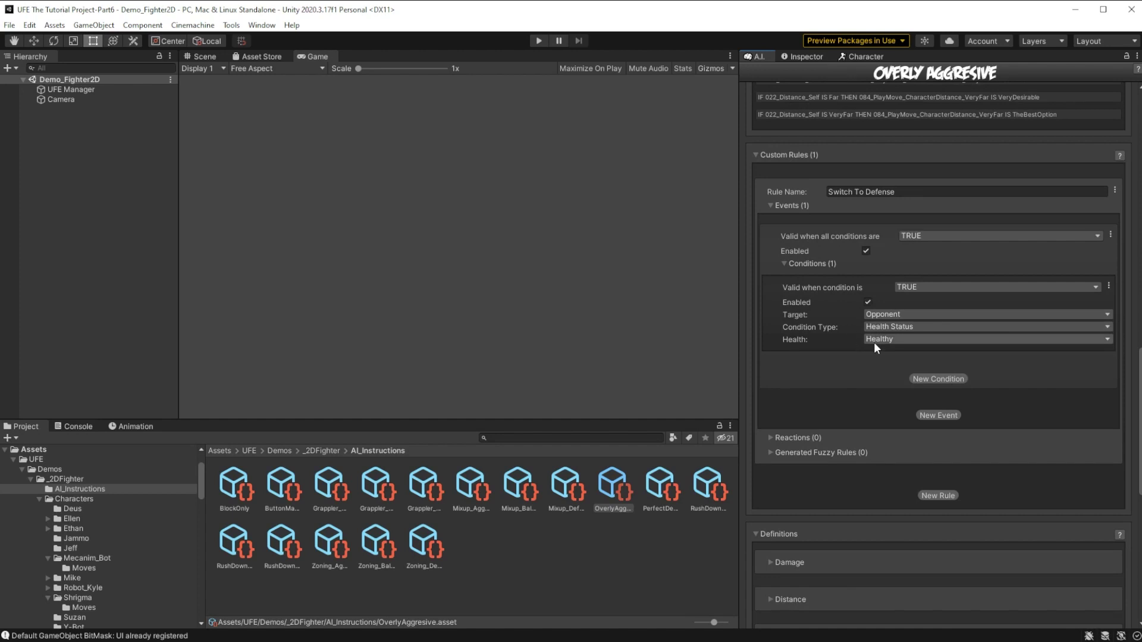
Set the condition to Self at Lightly Wounded and add a reaction to the rule.
{"action": "left_click", "coordinate": [870, 337]}
{"action": "left_click", "coordinate": [907, 380]}
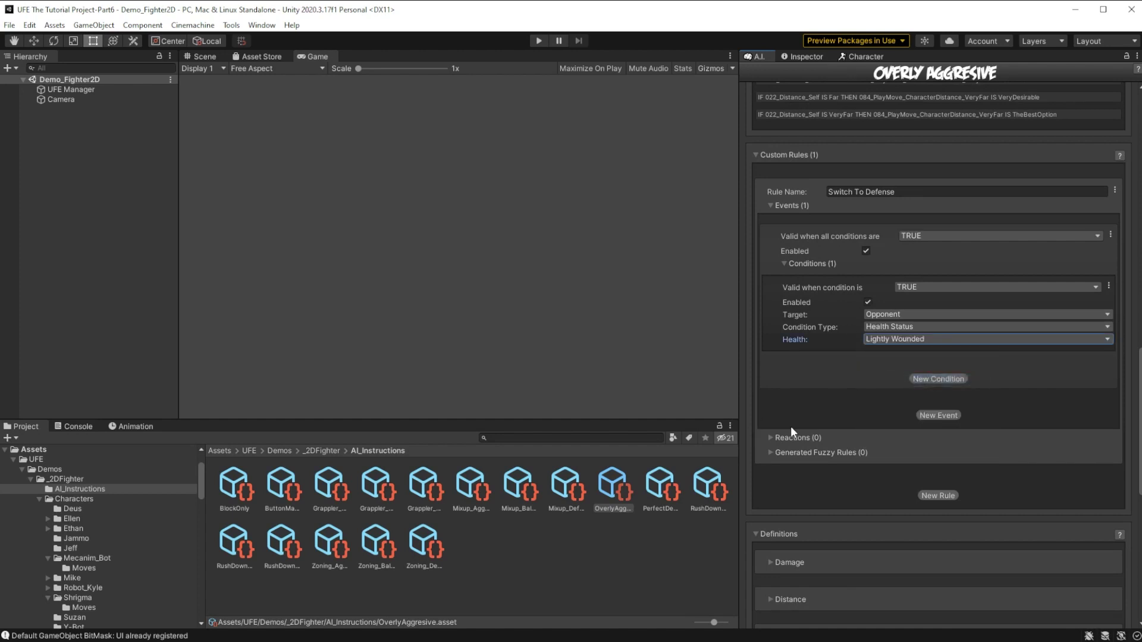
{"action": "left_click", "coordinate": [770, 438]}
{"action": "scroll", "coordinate": [923, 365], "scroll_direction": "down", "scroll_amount": 3}
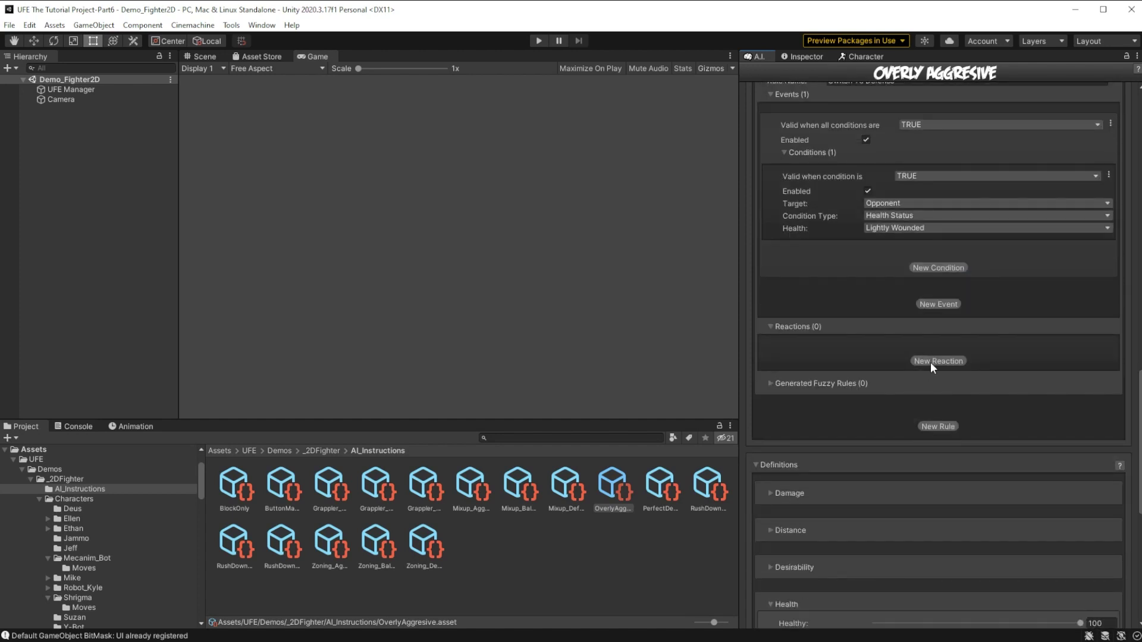
{"action": "left_click", "coordinate": [931, 361]}
{"action": "left_click", "coordinate": [885, 206]}
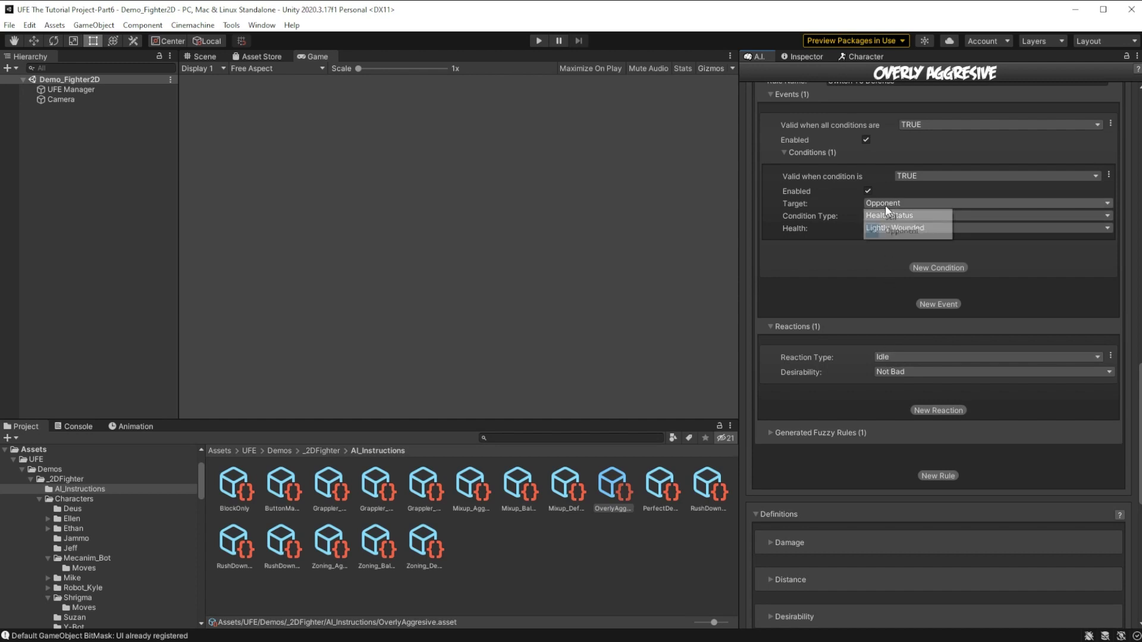
{"action": "left_click", "coordinate": [881, 214]}
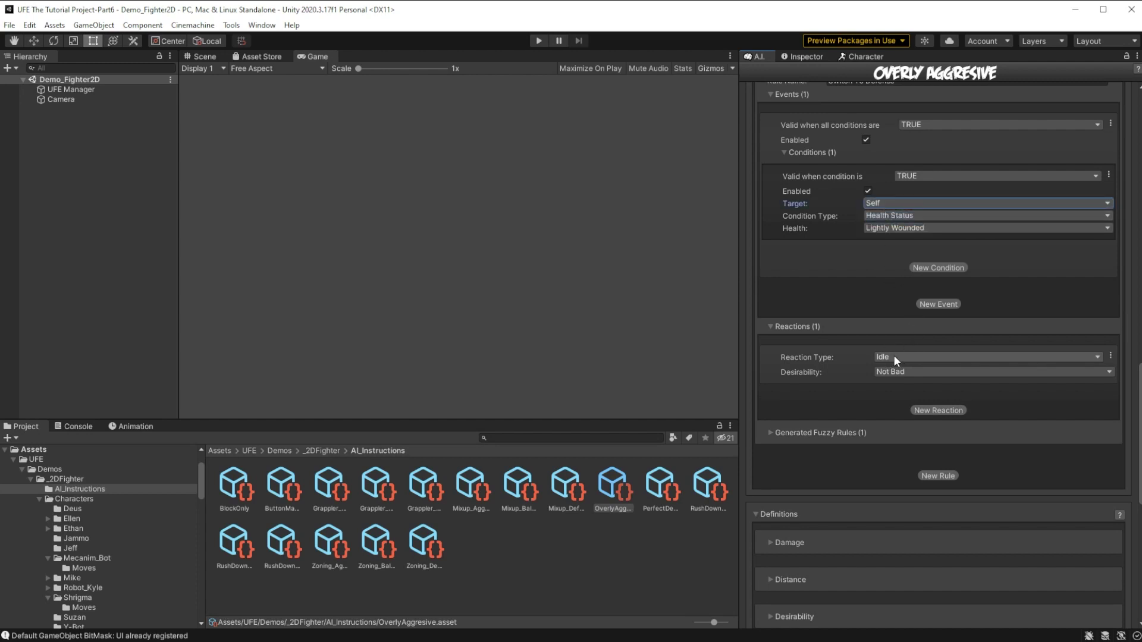
Make the reaction Change Behavior to Defensive as The Best Option, then start a test match.
{"action": "left_click", "coordinate": [893, 355]}
{"action": "left_click", "coordinate": [904, 521]}
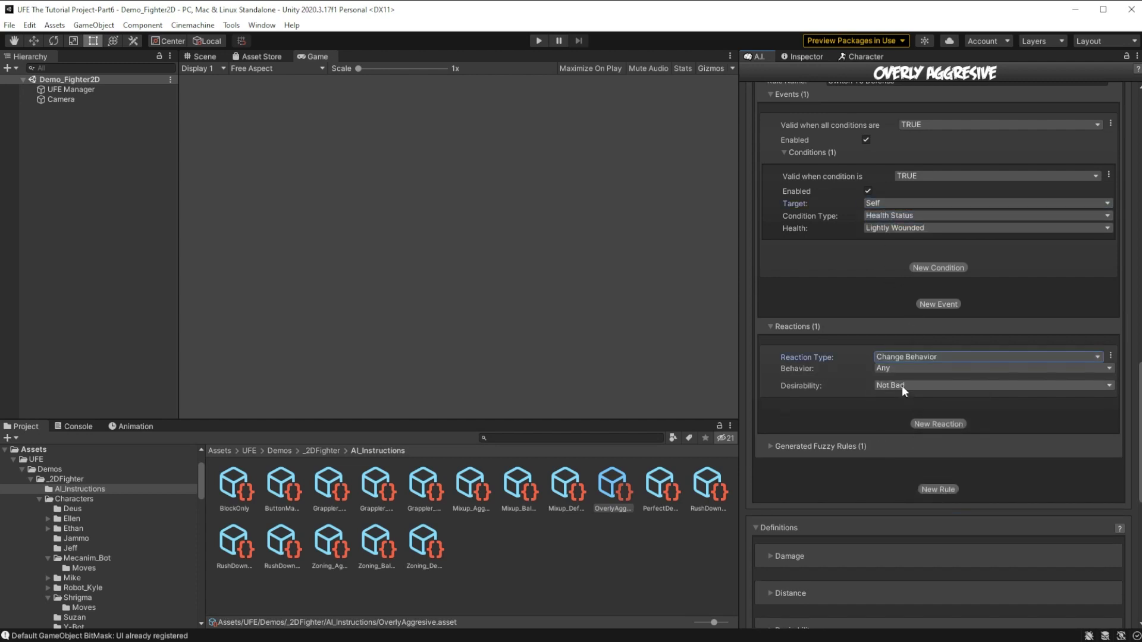
{"action": "left_click", "coordinate": [886, 365]}
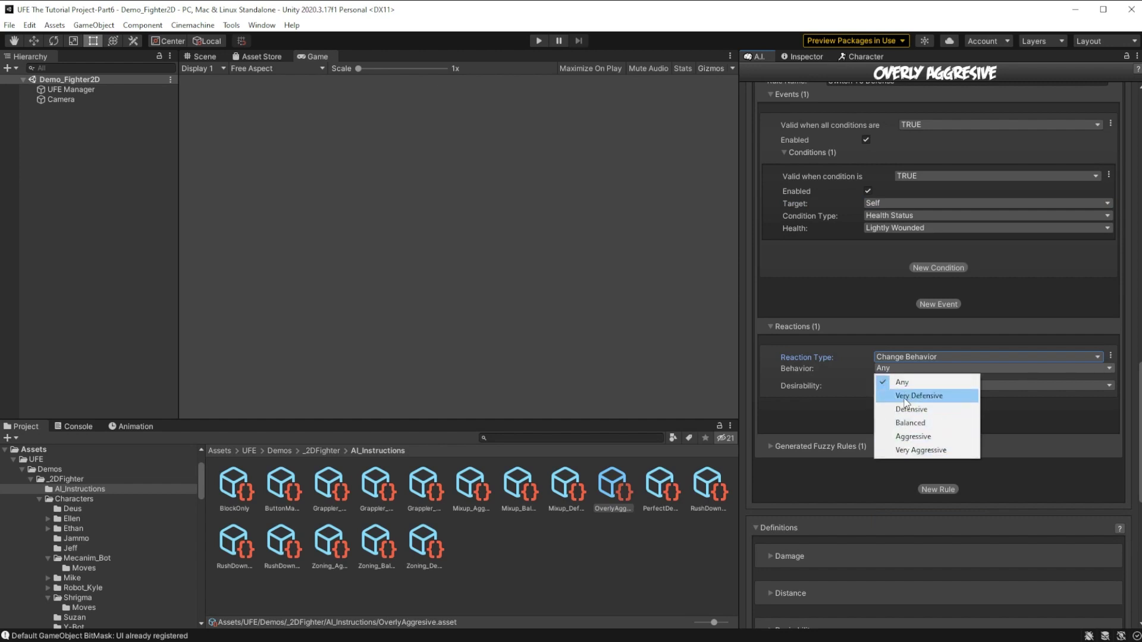
{"action": "left_click", "coordinate": [907, 409]}
{"action": "left_click", "coordinate": [884, 385]}
{"action": "left_click", "coordinate": [936, 482]}
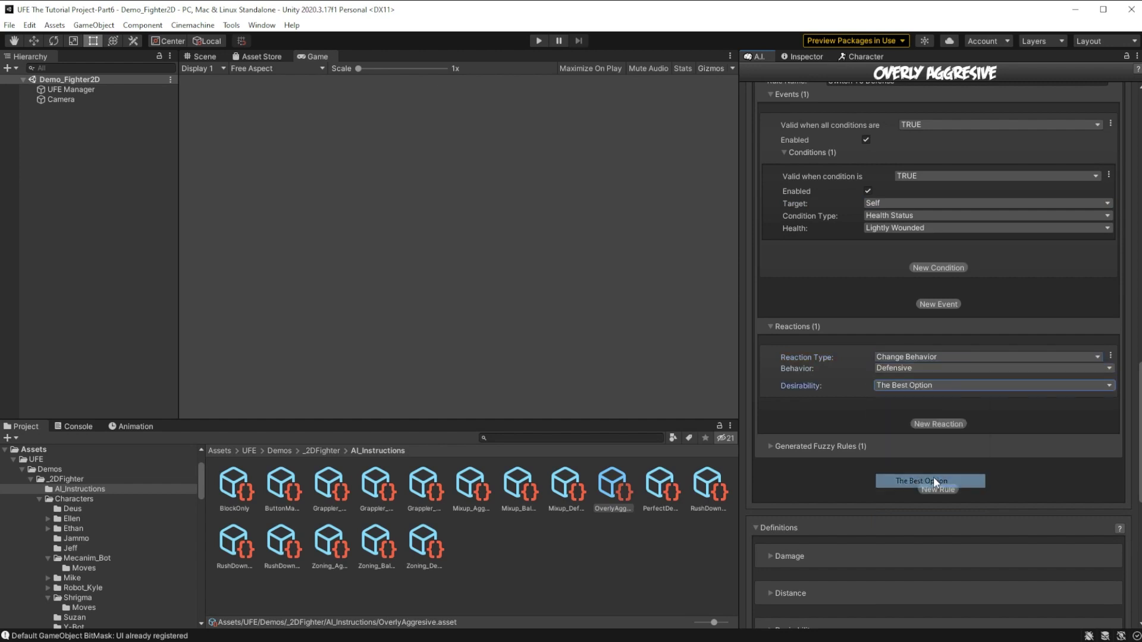
{"action": "key", "text": "ctrl+p"}
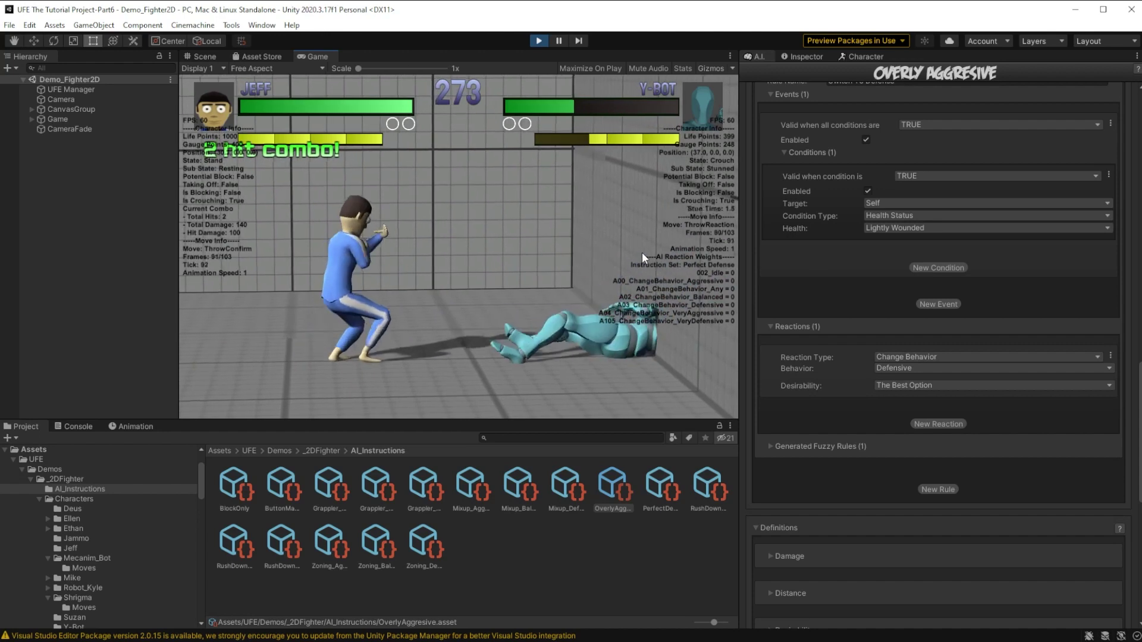
Stop the test match after Y-Bot takes damage.
{"action": "key", "text": "ctrl+p"}
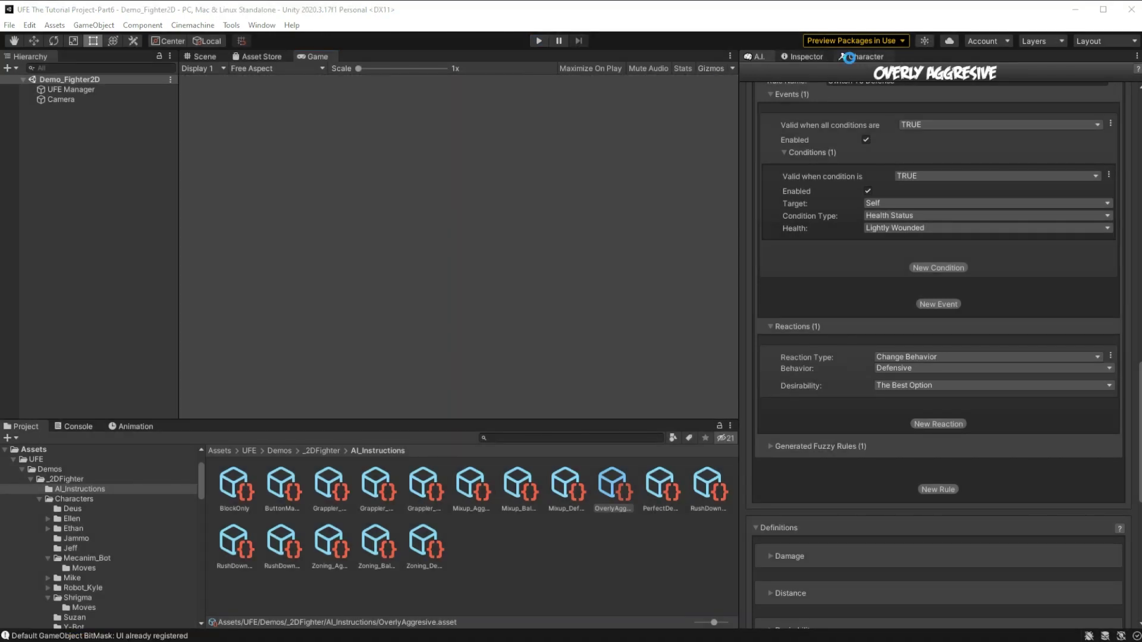
Add a third Y-Bot instruction using Mixup_Defensive for Balanced behavior, then select the PerfectDefense asset.
{"action": "left_click", "coordinate": [861, 56]}
{"action": "left_click", "coordinate": [926, 606]}
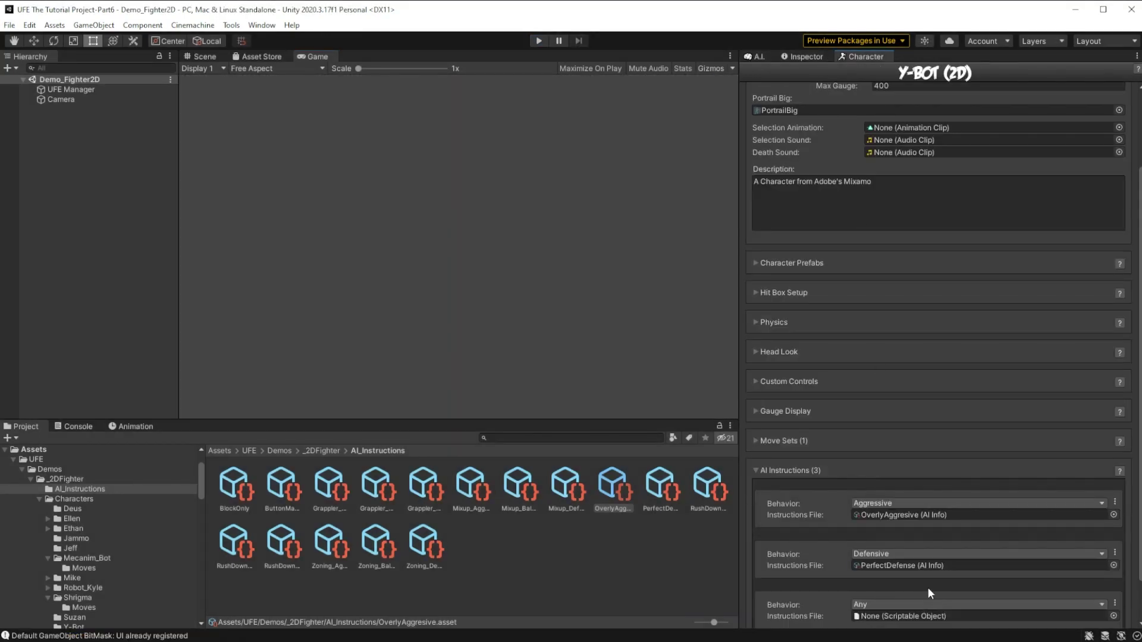
{"action": "scroll", "coordinate": [932, 546], "scroll_direction": "down", "scroll_amount": 2}
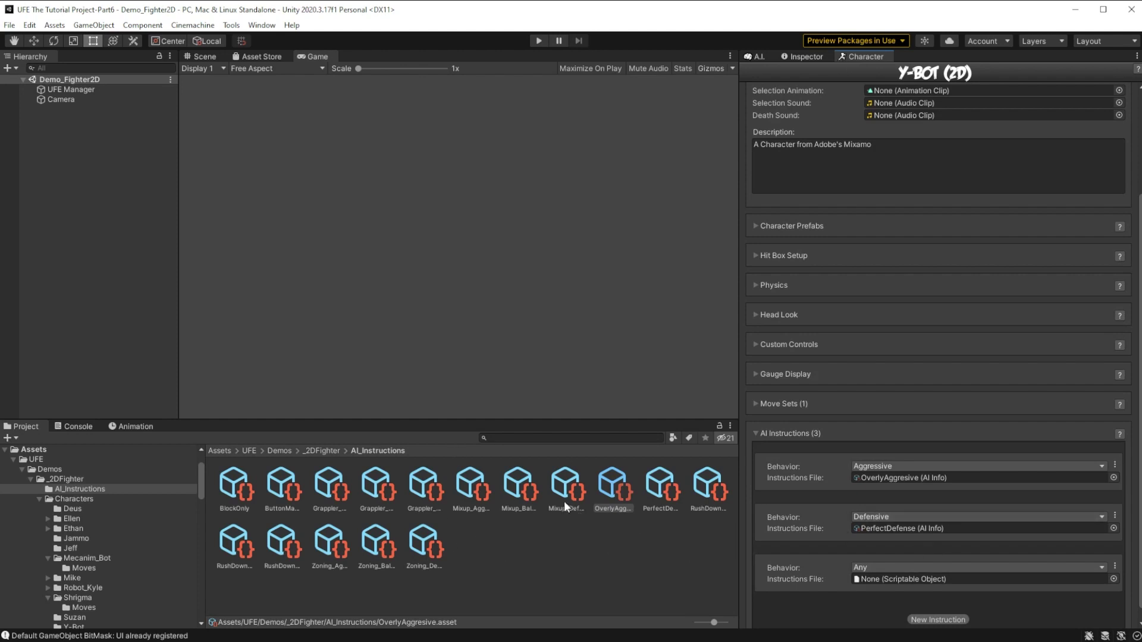
{"action": "left_click_drag", "start_coordinate": [564, 501], "coordinate": [900, 573]}
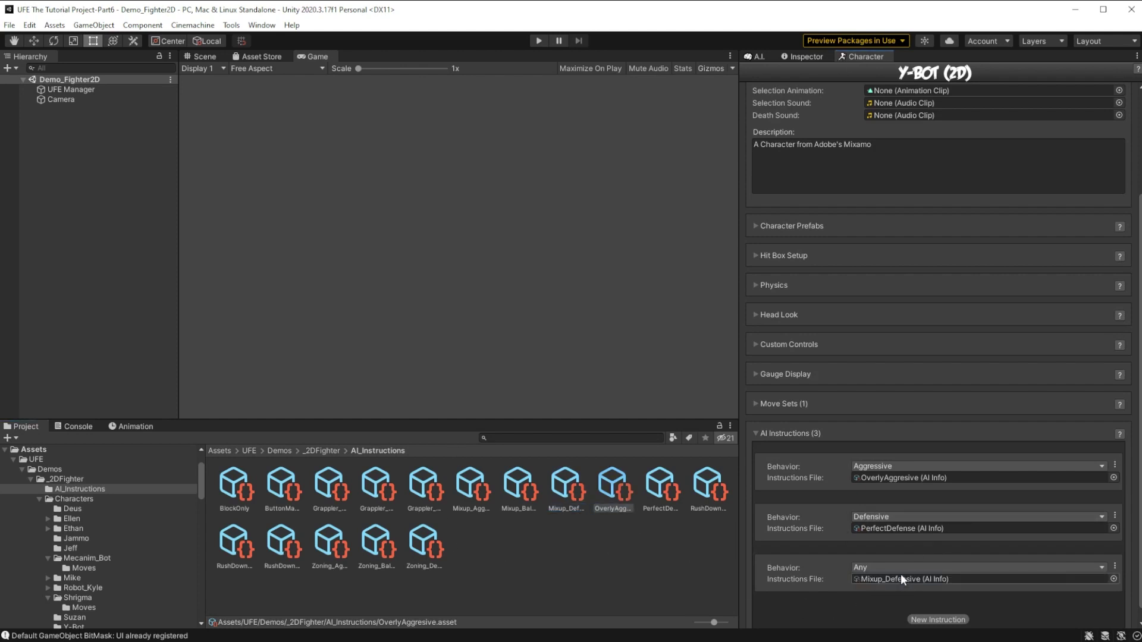
{"action": "left_click", "coordinate": [868, 567]}
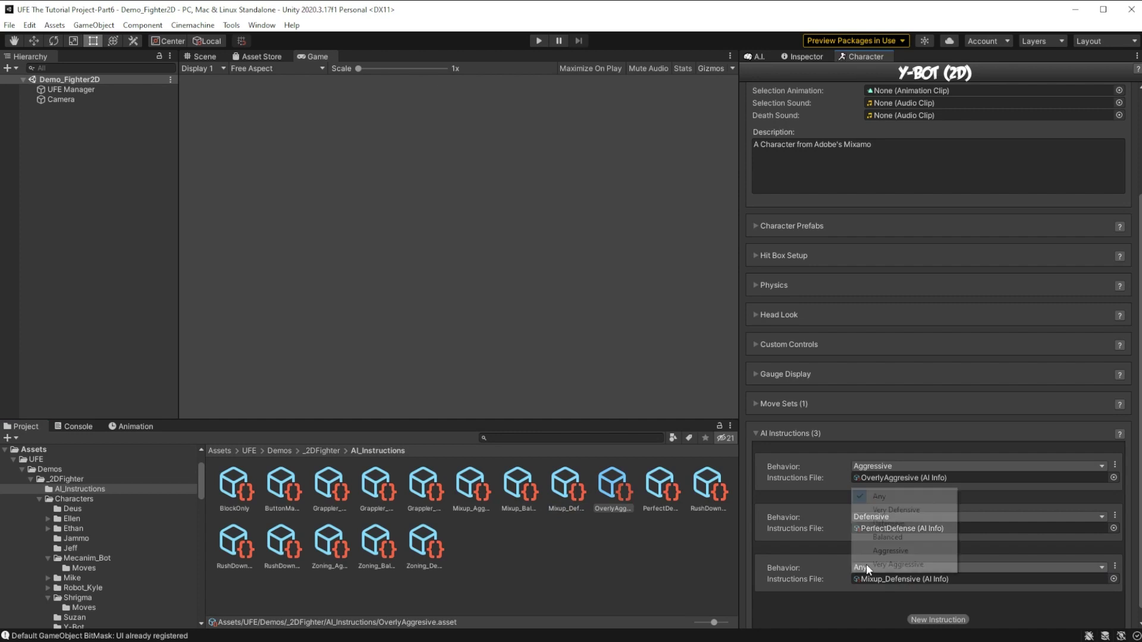
{"action": "left_click", "coordinate": [885, 538]}
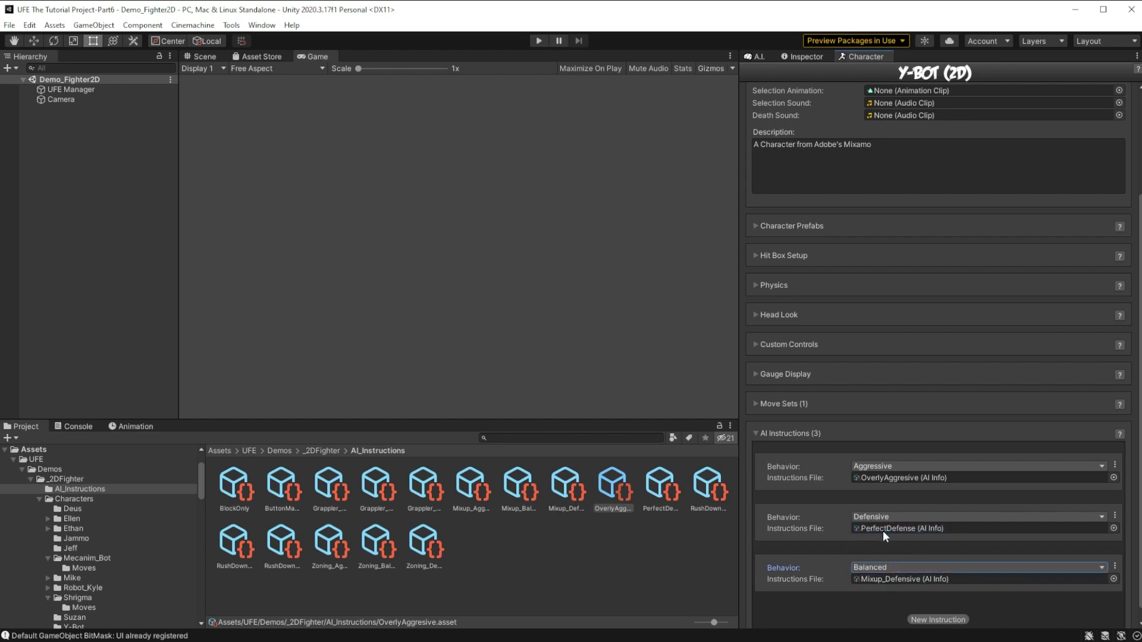
{"action": "left_click", "coordinate": [876, 527]}
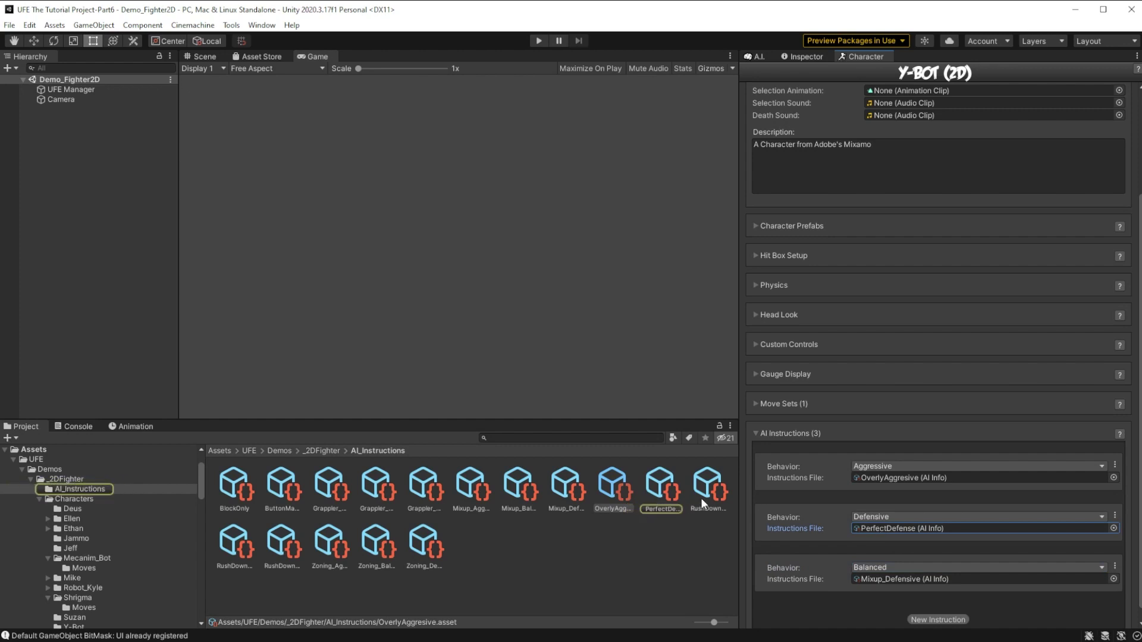
{"action": "left_click", "coordinate": [656, 493]}
Add a new rule to Perfect Defense named 'Switch To Balanced'.
{"action": "left_click", "coordinate": [766, 57]}
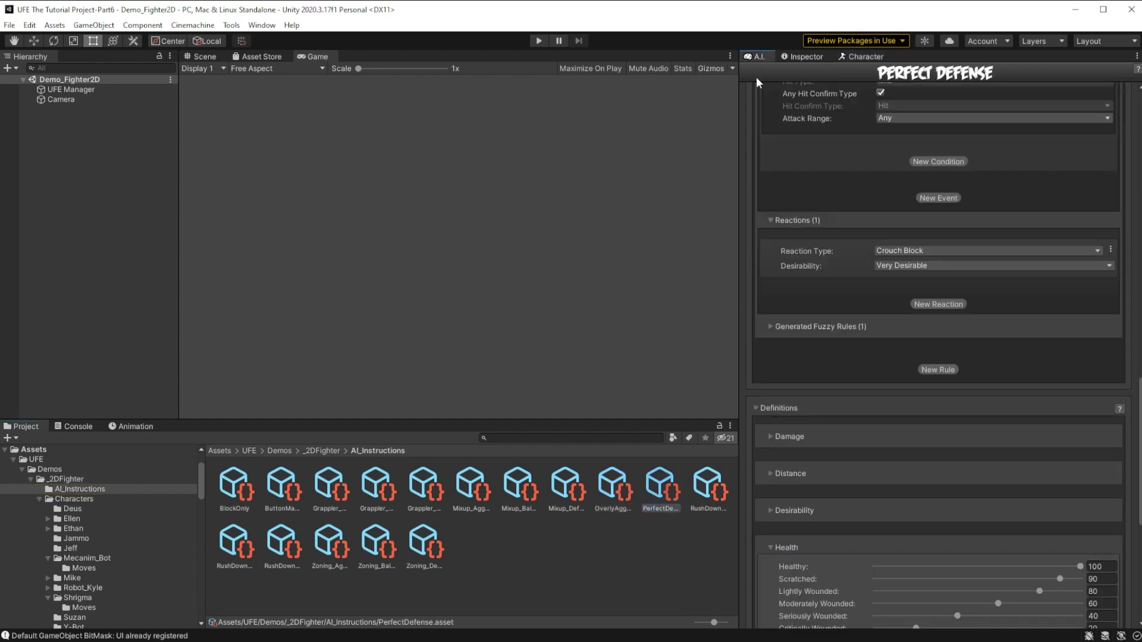
{"action": "scroll", "coordinate": [945, 333], "scroll_direction": "up", "scroll_amount": 10}
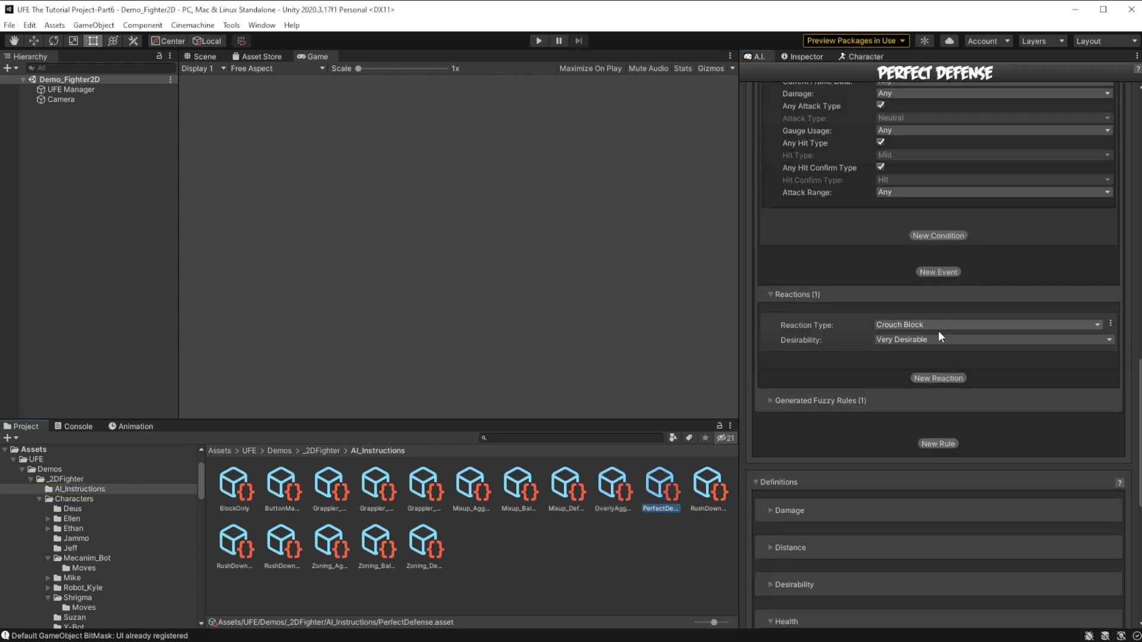
{"action": "left_click", "coordinate": [769, 169]}
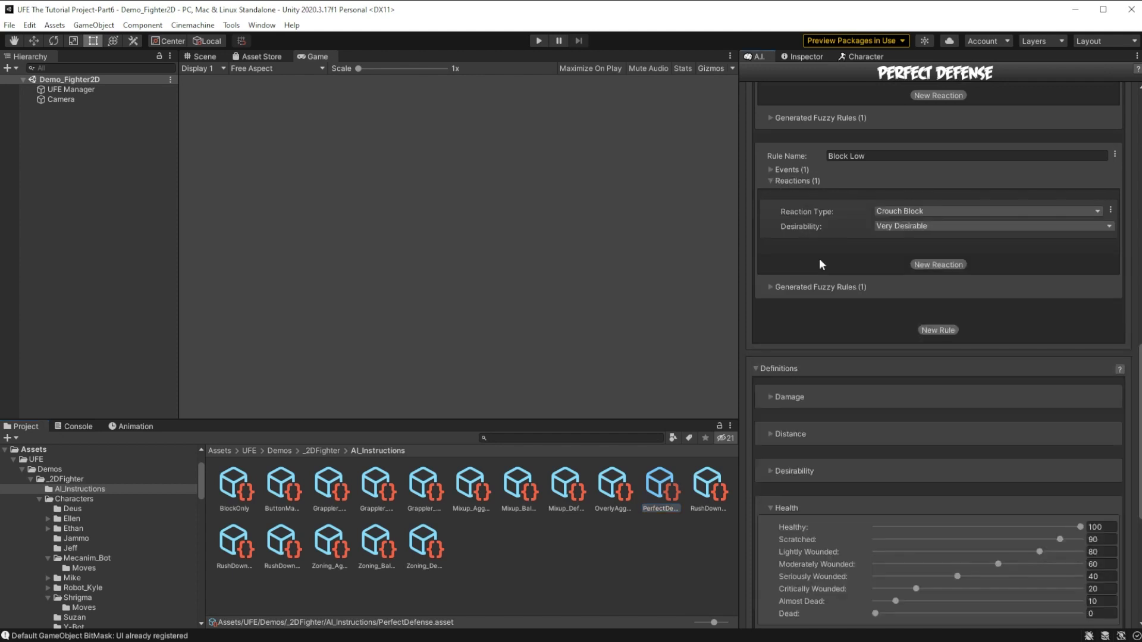
{"action": "left_click", "coordinate": [938, 330]}
{"action": "left_click", "coordinate": [926, 326]}
{"action": "type", "text": "Switch T"}
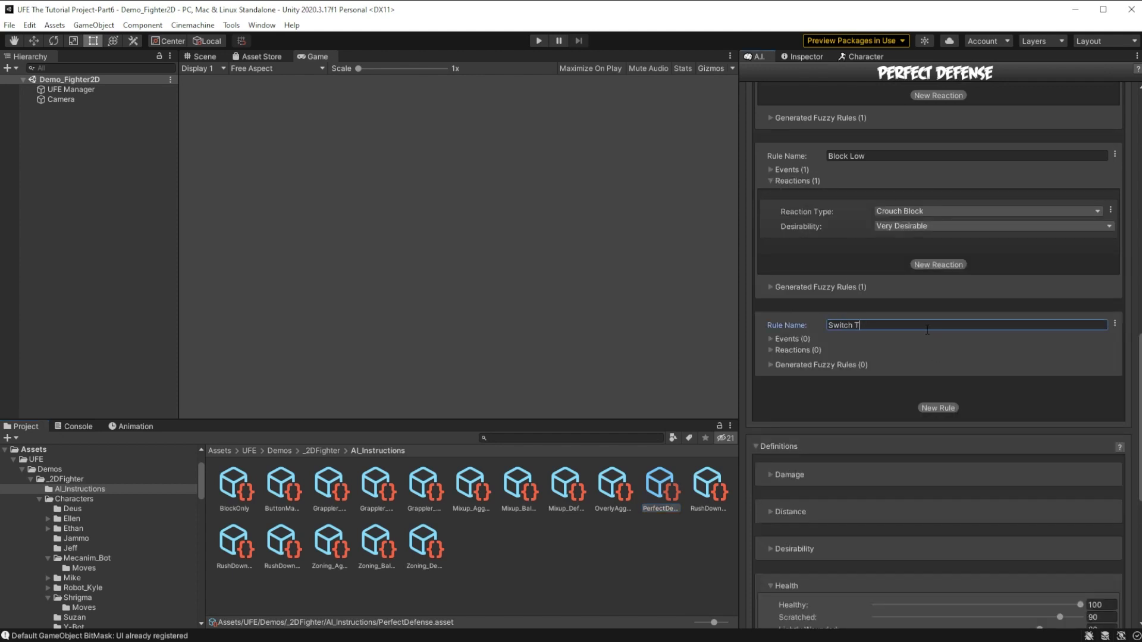
{"action": "type", "text": "o Balanced"}
Give the rule an event with a Health Status condition set to Moderately Wounded.
{"action": "left_click", "coordinate": [770, 339]}
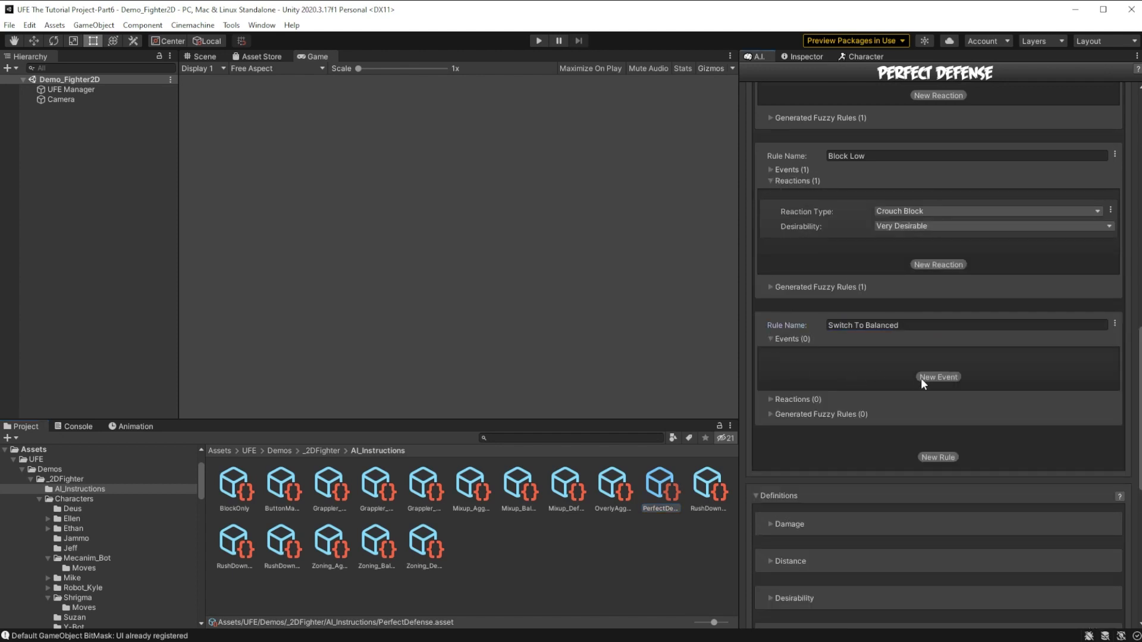
{"action": "left_click", "coordinate": [921, 377]}
{"action": "left_click", "coordinate": [938, 427]}
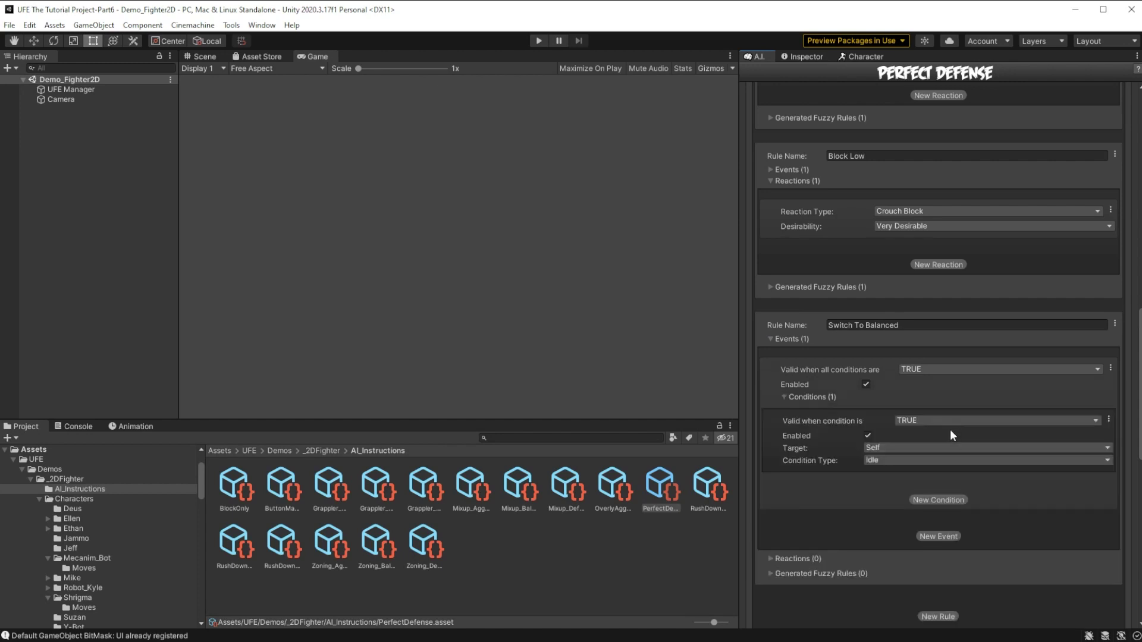
{"action": "left_click", "coordinate": [950, 461]}
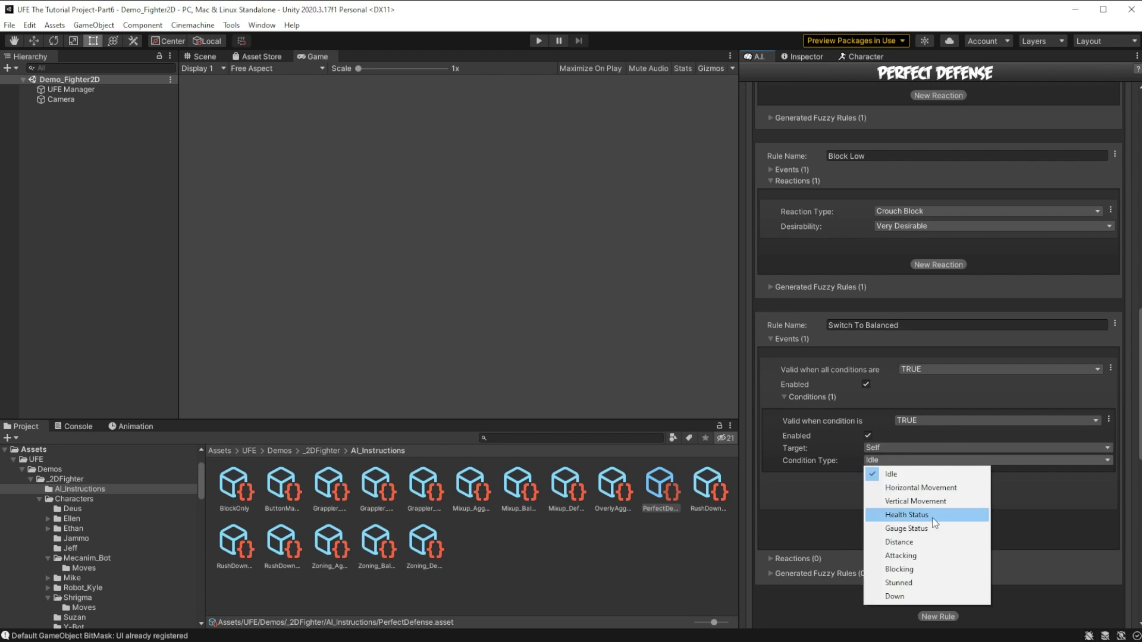
{"action": "left_click", "coordinate": [905, 513]}
{"action": "left_click", "coordinate": [951, 473]}
{"action": "left_click", "coordinate": [930, 520]}
{"action": "scroll", "coordinate": [767, 539], "scroll_direction": "down", "scroll_amount": 1}
Add a Change Behavior reaction to Balanced, desirability The Best Option, then start Play mode.
{"action": "left_click", "coordinate": [766, 534]}
{"action": "scroll", "coordinate": [766, 534], "scroll_direction": "down", "scroll_amount": 2}
{"action": "left_click", "coordinate": [939, 543]}
{"action": "left_click", "coordinate": [880, 492]}
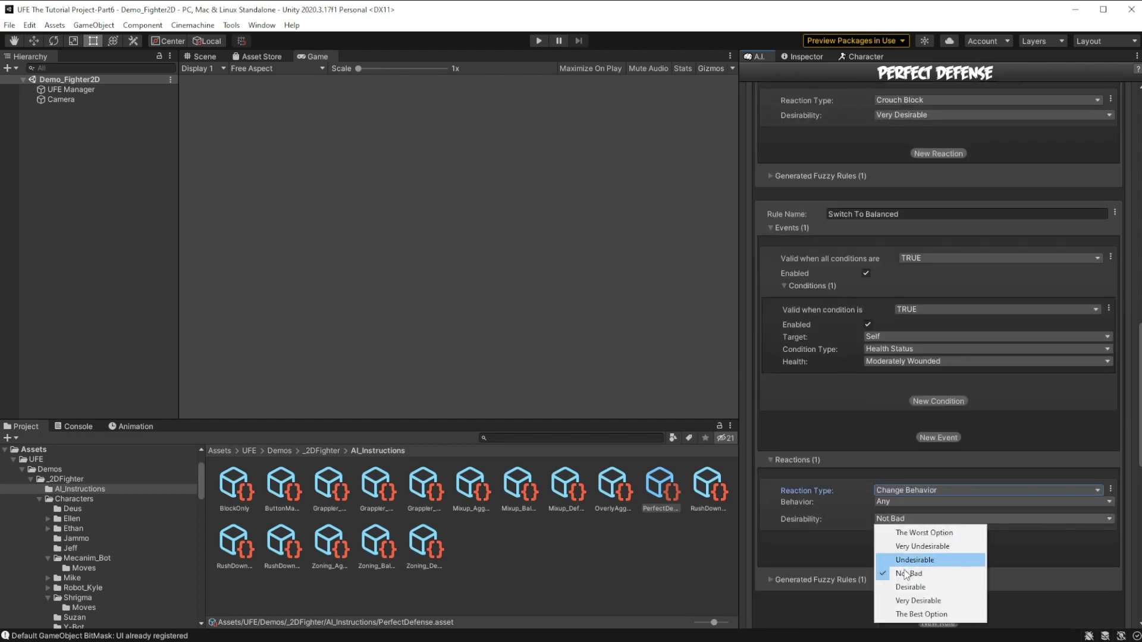
{"action": "left_click", "coordinate": [904, 538]}
{"action": "left_click", "coordinate": [893, 502]}
{"action": "left_click", "coordinate": [897, 535]}
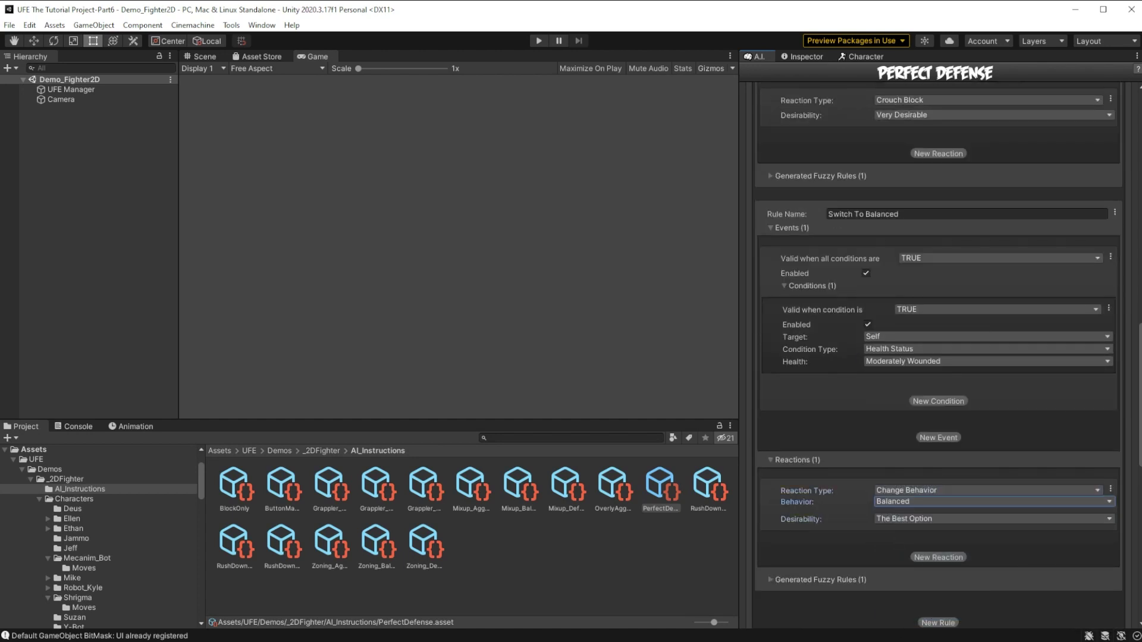
{"action": "left_click", "coordinate": [538, 42]}
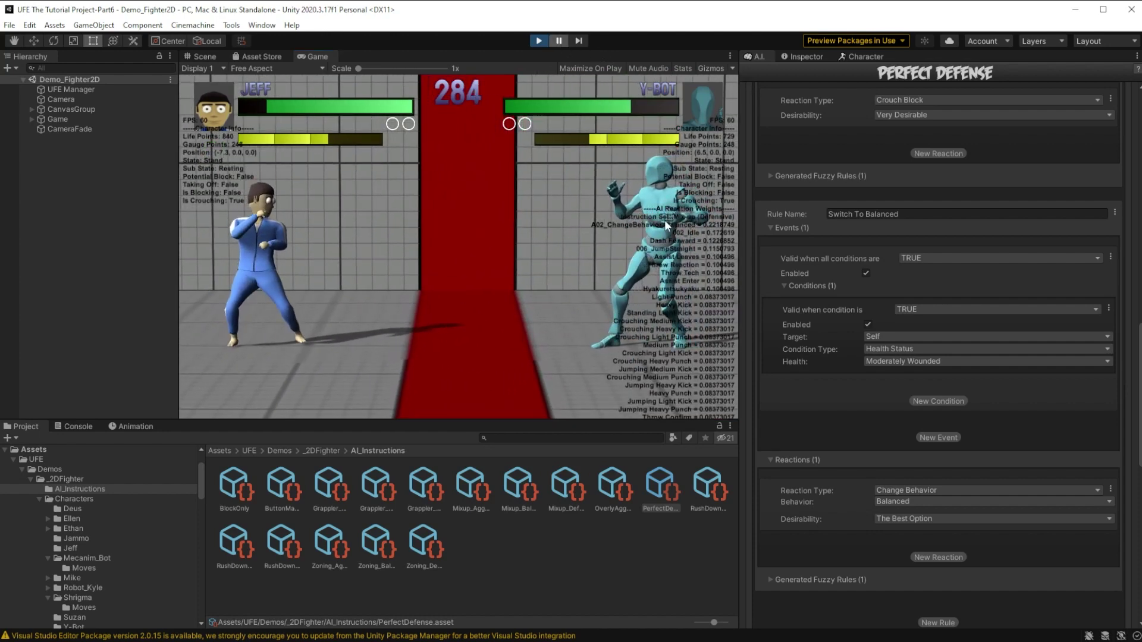
Bring Y-Bot's character settings back into view to check its Aggressive, Defensive and Balanced instructions.
{"action": "left_click", "coordinate": [861, 56]}
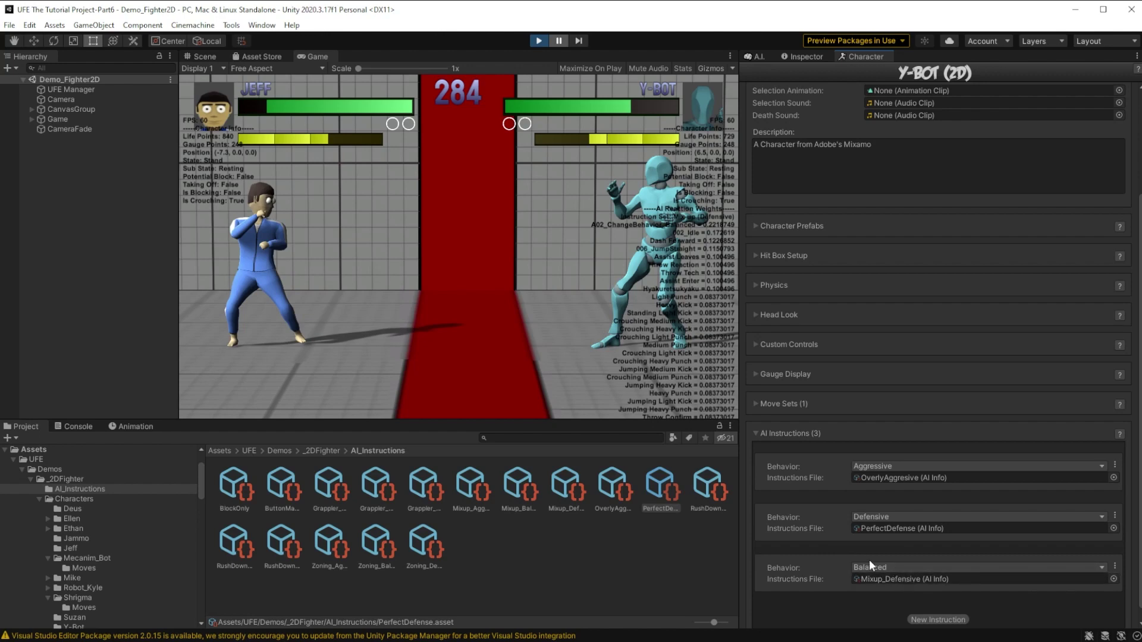
Stop the test and open The_Dev_Brawl global settings from Assets > UFE > Demos > _2DFighter.
{"action": "left_click", "coordinate": [538, 40]}
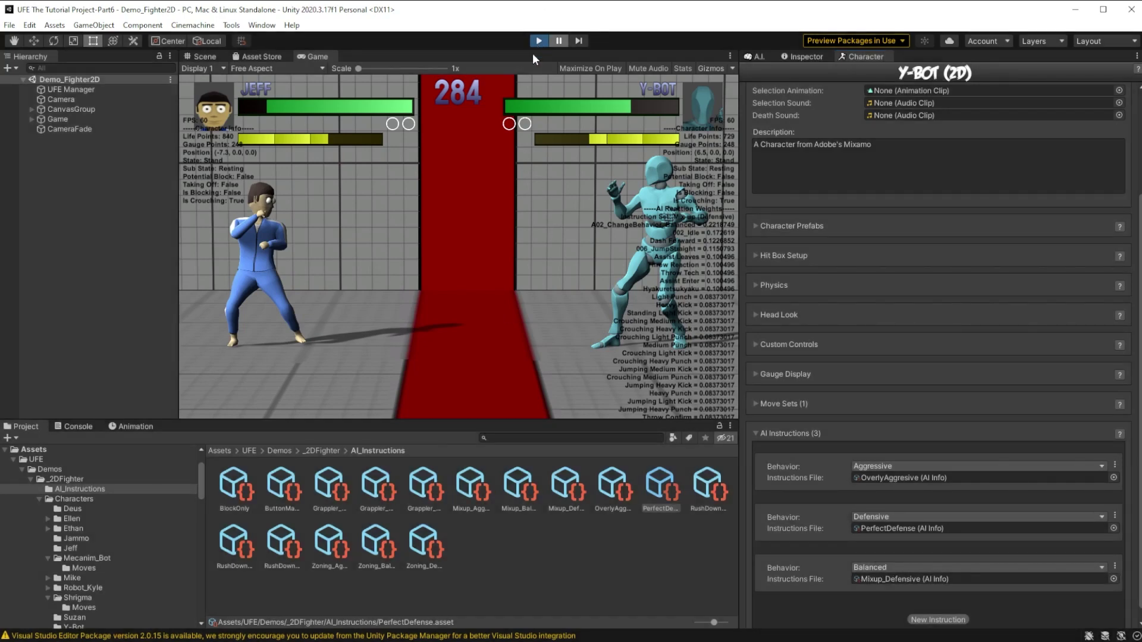
{"action": "left_click", "coordinate": [226, 451]}
{"action": "double_click", "coordinate": [240, 487]}
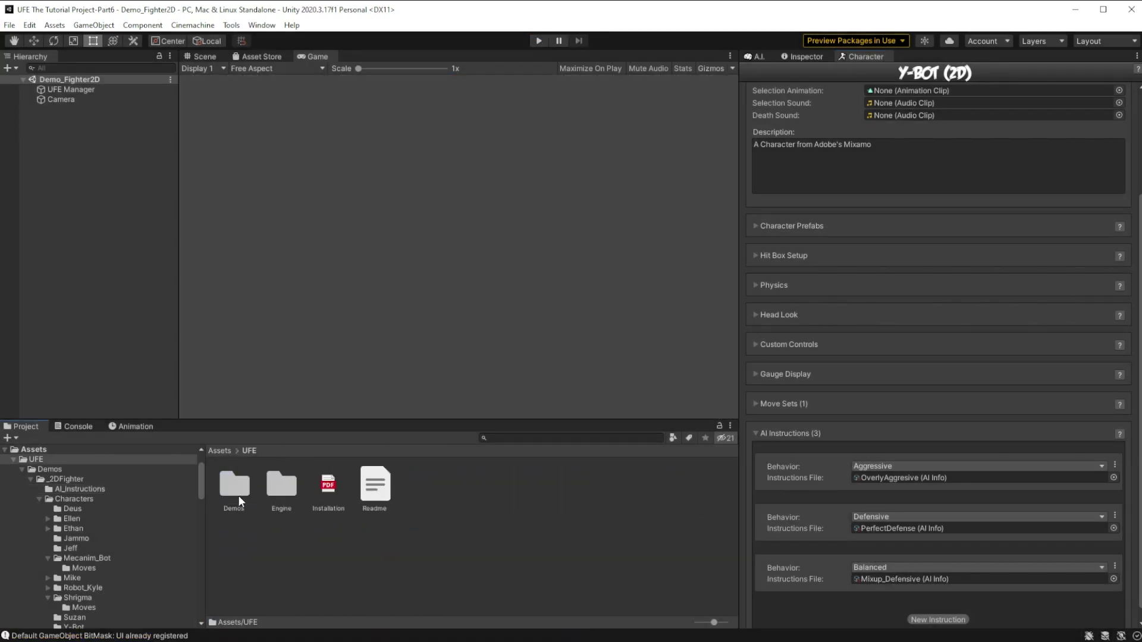
{"action": "double_click", "coordinate": [236, 494]}
{"action": "double_click", "coordinate": [237, 491]}
{"action": "double_click", "coordinate": [470, 485]}
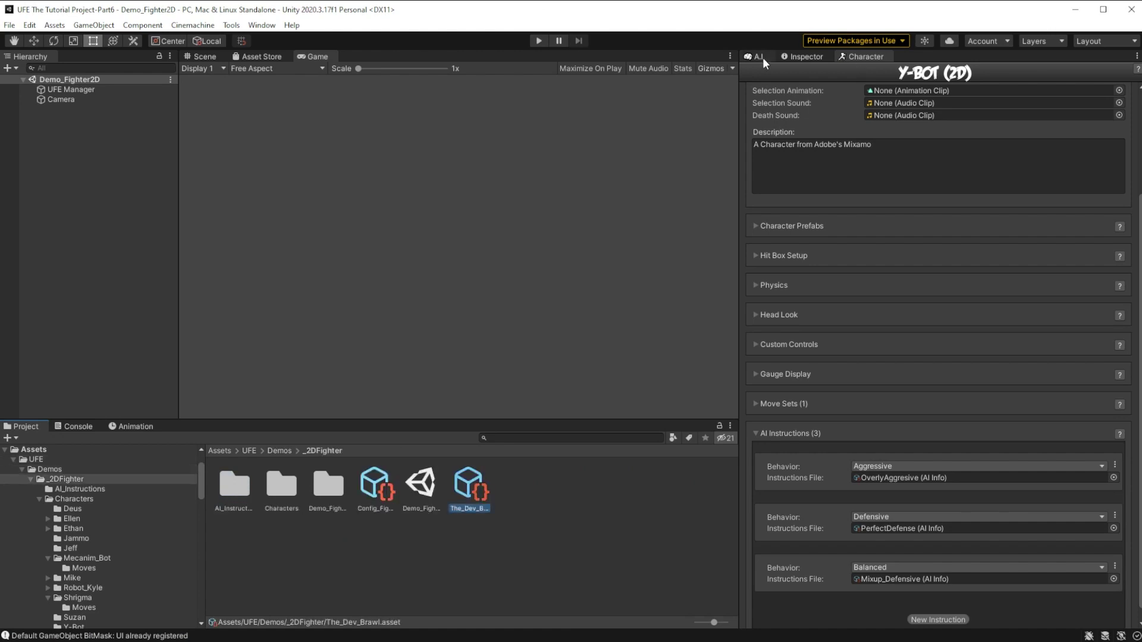
Under AI Options, set the Normal difficulty's startup behavior to Any.
{"action": "left_click", "coordinate": [206, 219]}
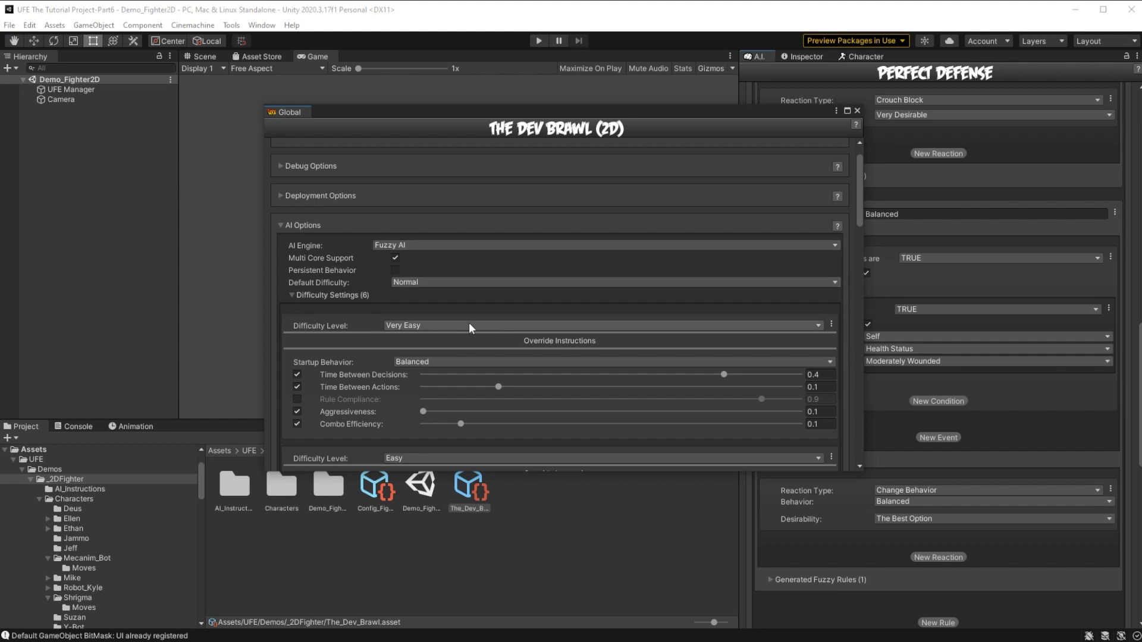
{"action": "scroll", "coordinate": [602, 325], "scroll_direction": "down", "scroll_amount": 10}
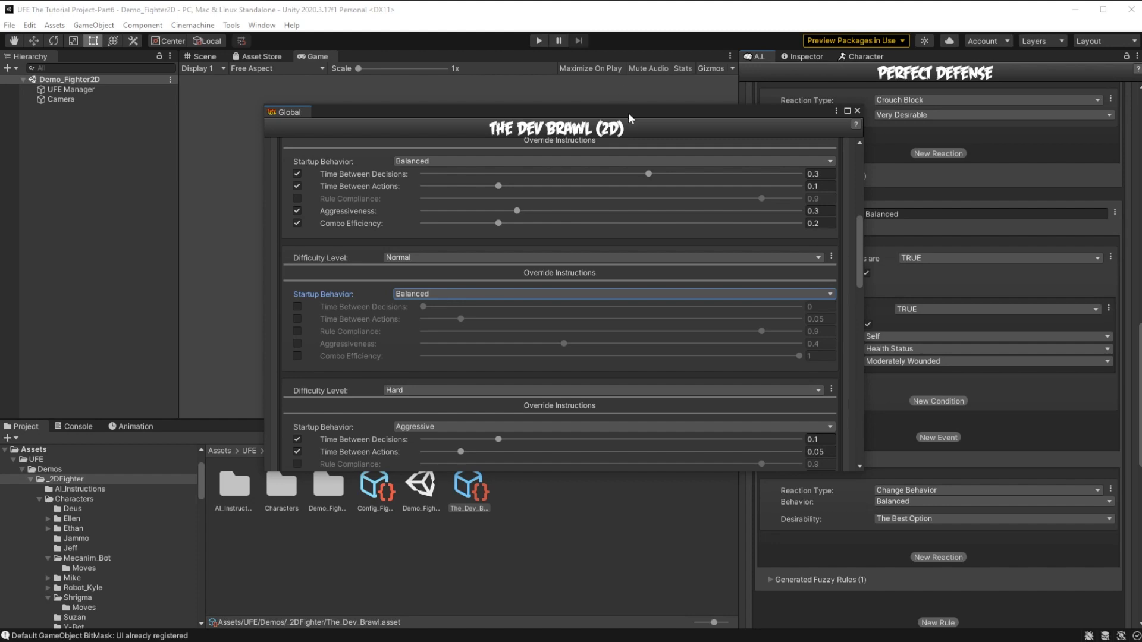
{"action": "left_click_drag", "start_coordinate": [628, 113], "coordinate": [487, 108]}
{"action": "scroll", "coordinate": [885, 547], "scroll_direction": "down", "scroll_amount": 10}
{"action": "scroll", "coordinate": [882, 521], "scroll_direction": "down", "scroll_amount": 6}
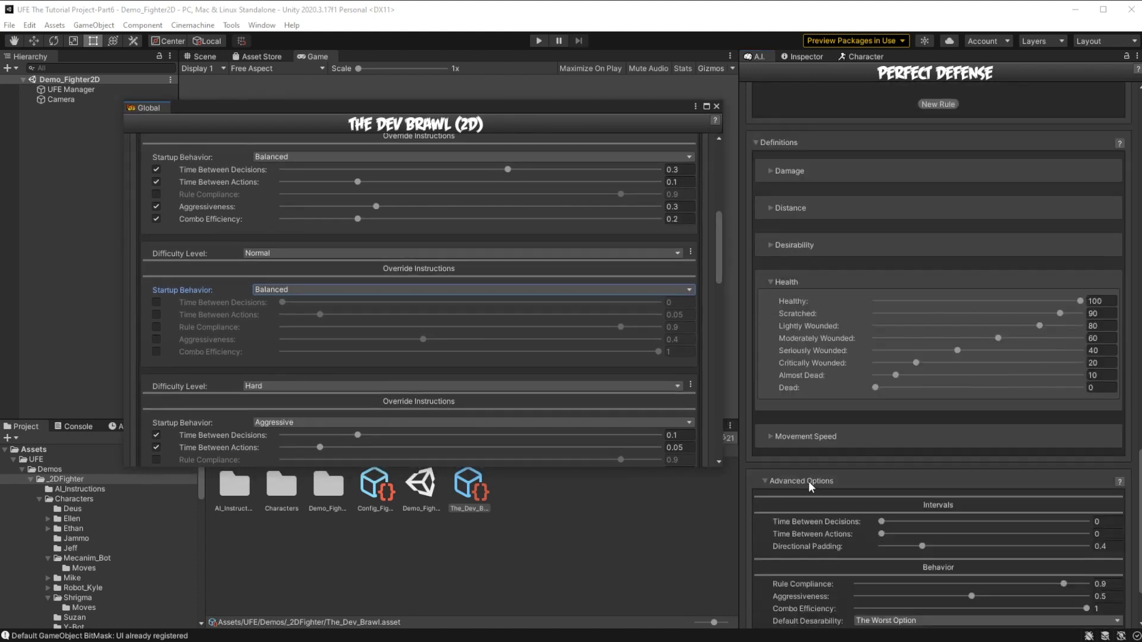
{"action": "scroll", "coordinate": [926, 279], "scroll_direction": "down", "scroll_amount": 4}
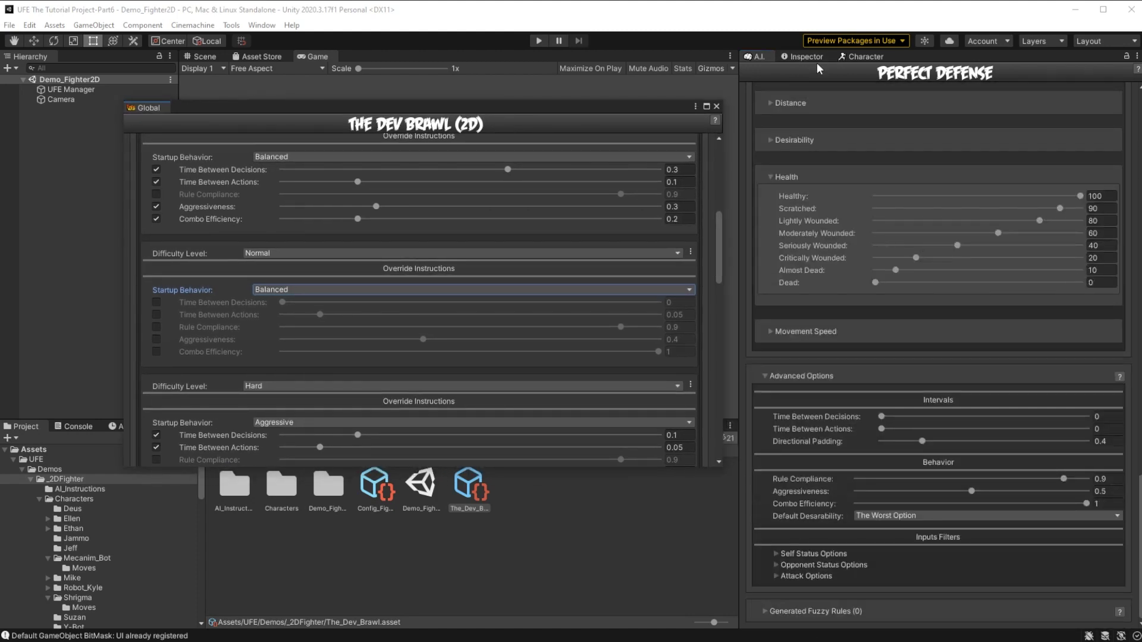
{"action": "left_click", "coordinate": [864, 56]}
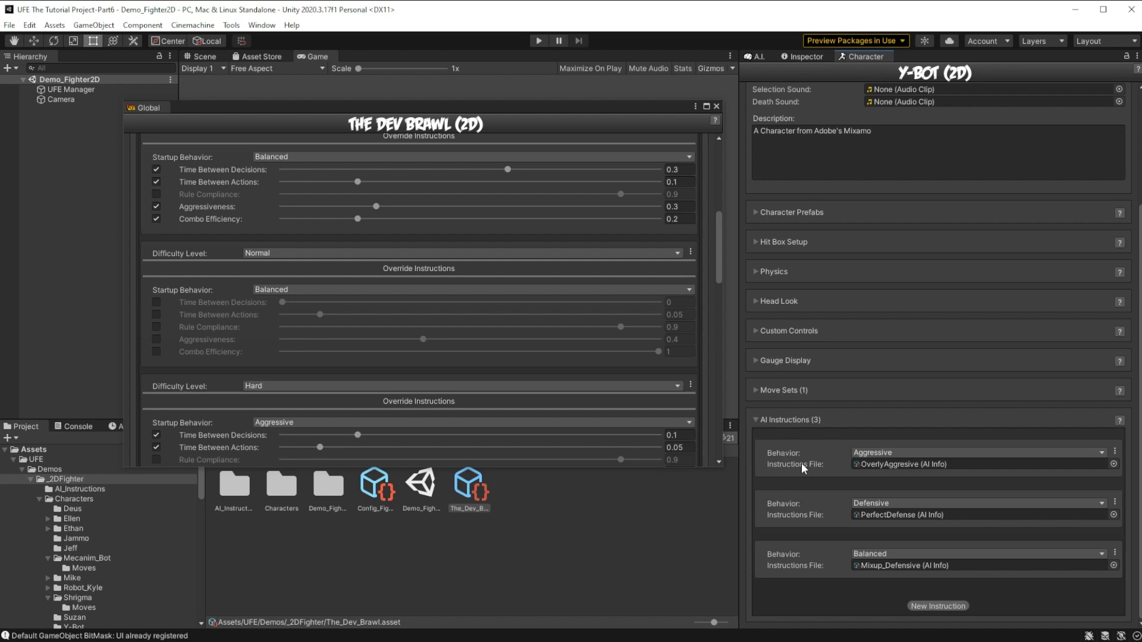
{"action": "left_click", "coordinate": [266, 289]}
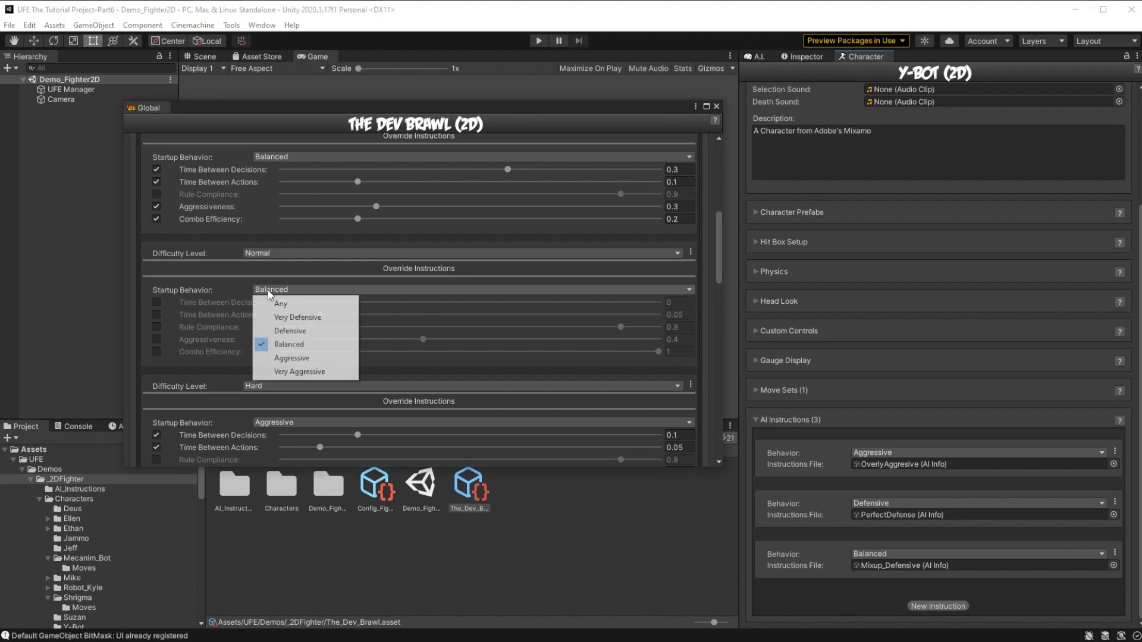
{"action": "left_click", "coordinate": [287, 301]}
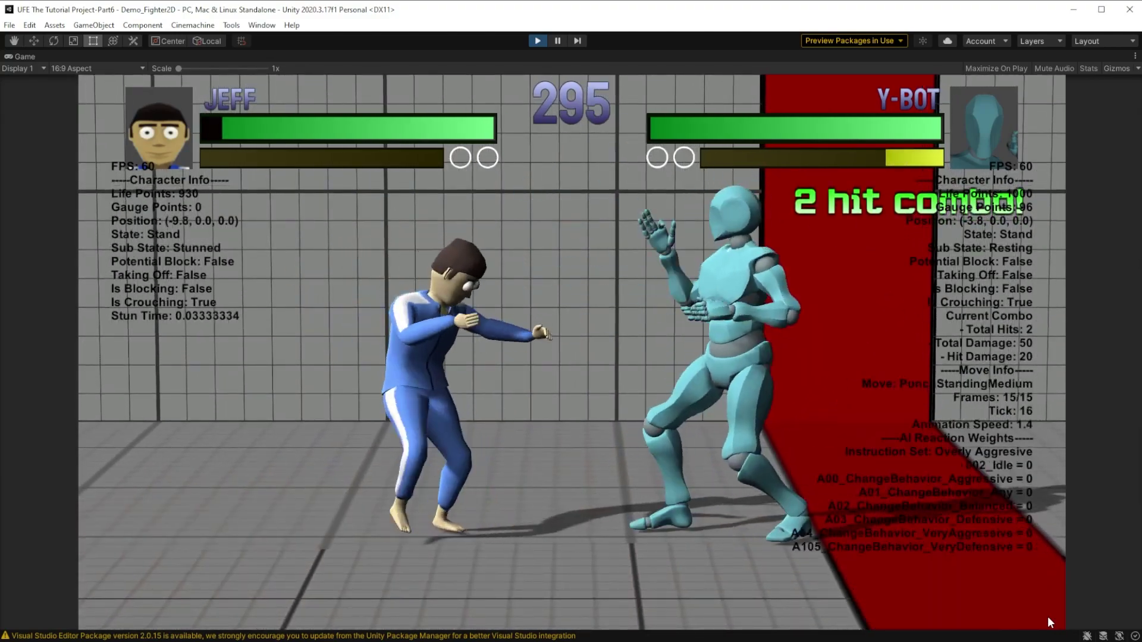
Fight Y-Bot as Jeff: walk forward, jump in, and throw a jumping and standing punch.
{"action": "key", "text": "Right"}
{"action": "key", "text": "Up"}
{"action": "key", "text": "z"}
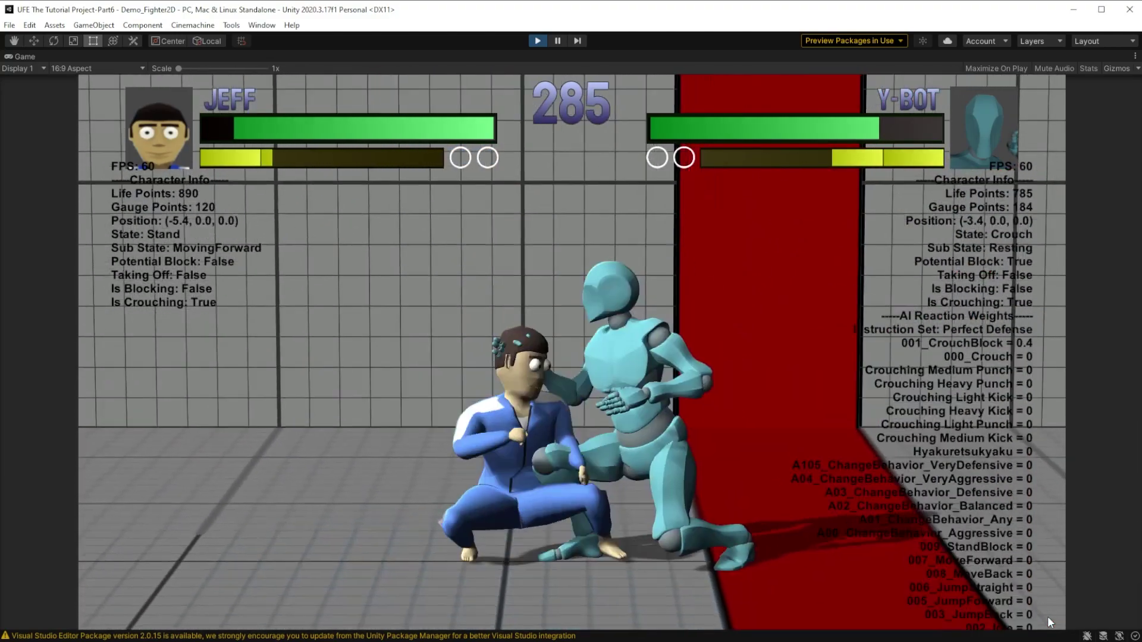
{"action": "key", "text": "z"}
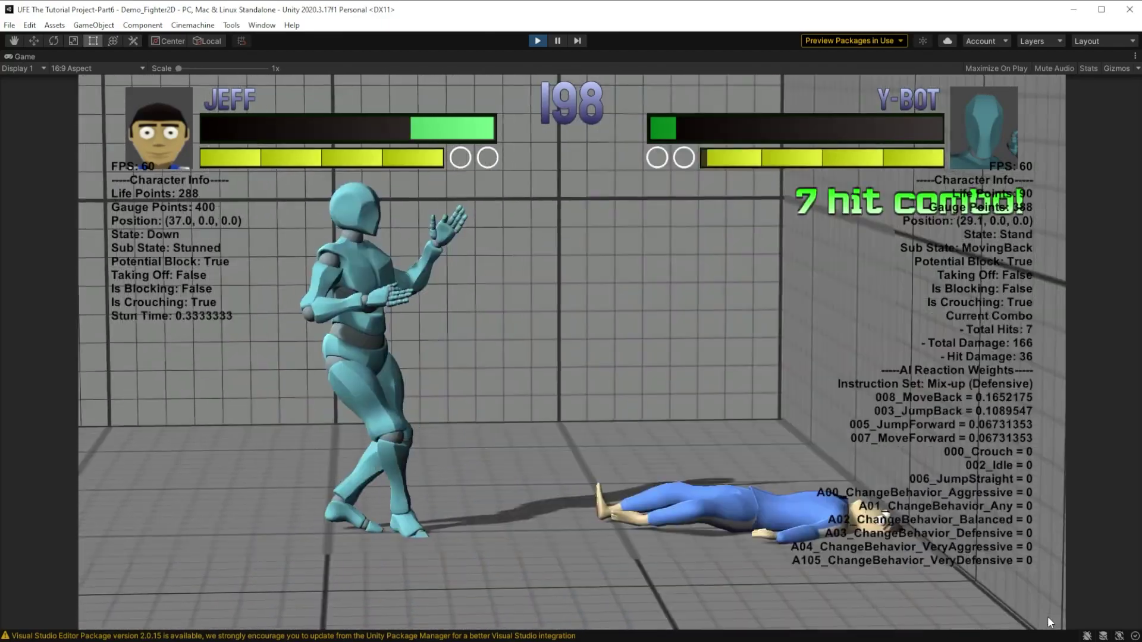